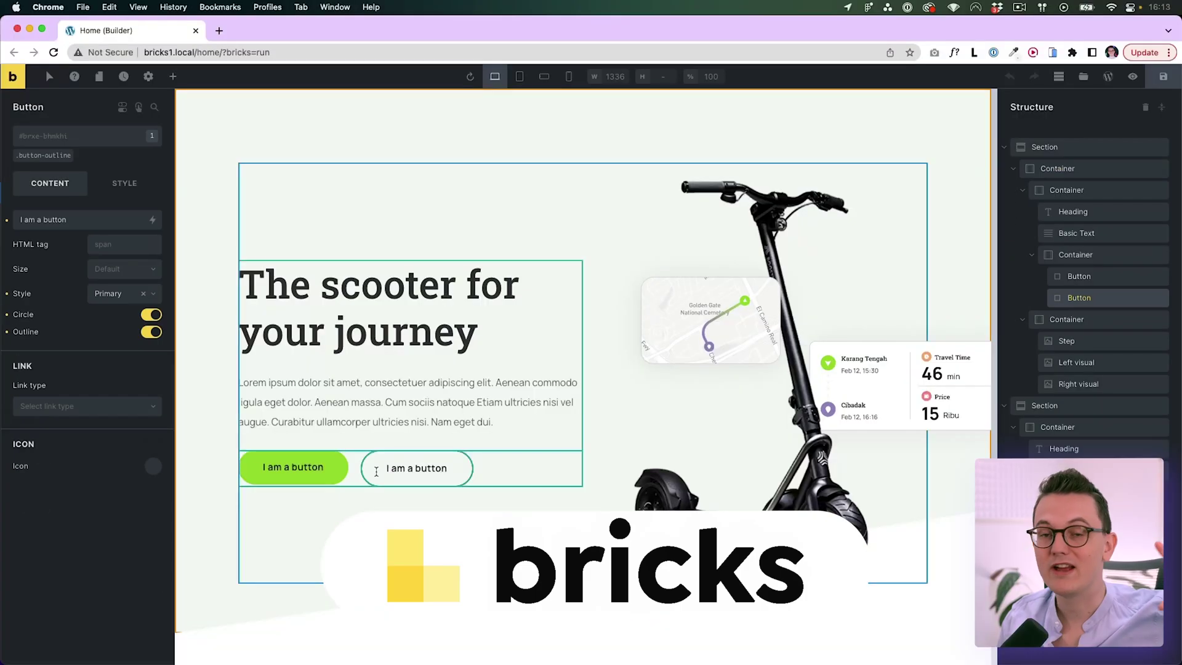
pyautogui.click(48, 159)
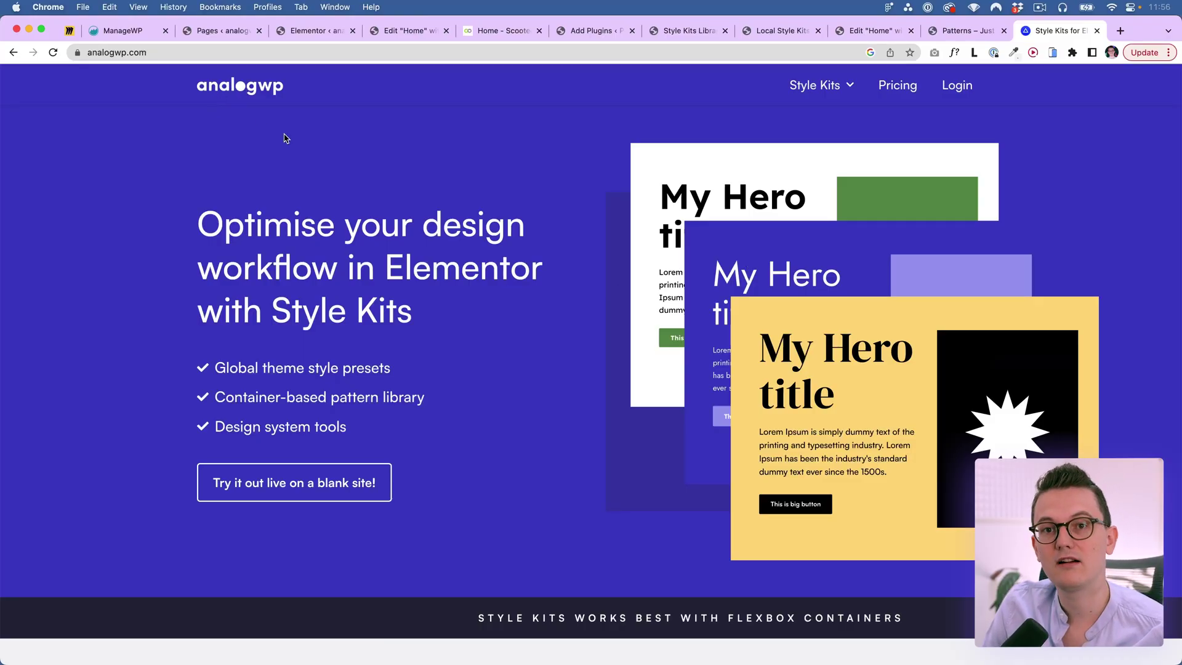
pyautogui.scroll(-10, 720, 363)
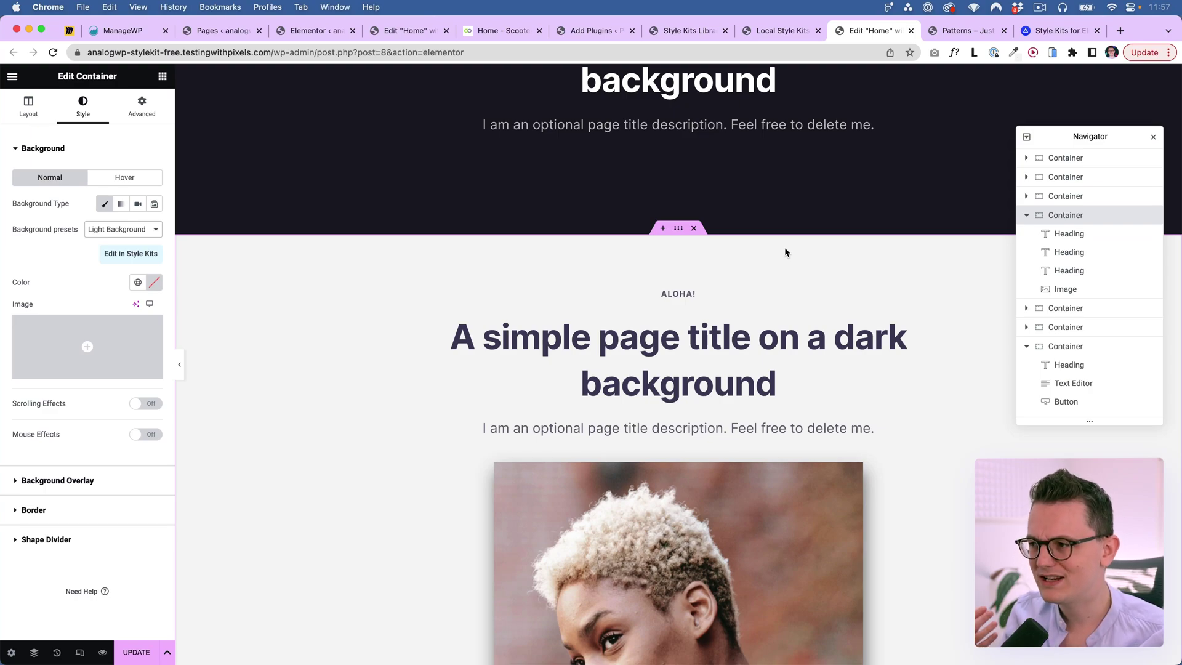
# Step: Switch the ALOHA container with the portrait image between the Dark background and Light Background presets, ending on Light Background
pyautogui.scroll(-1, 677, 250)
pyautogui.scroll(-3, 702, 416)
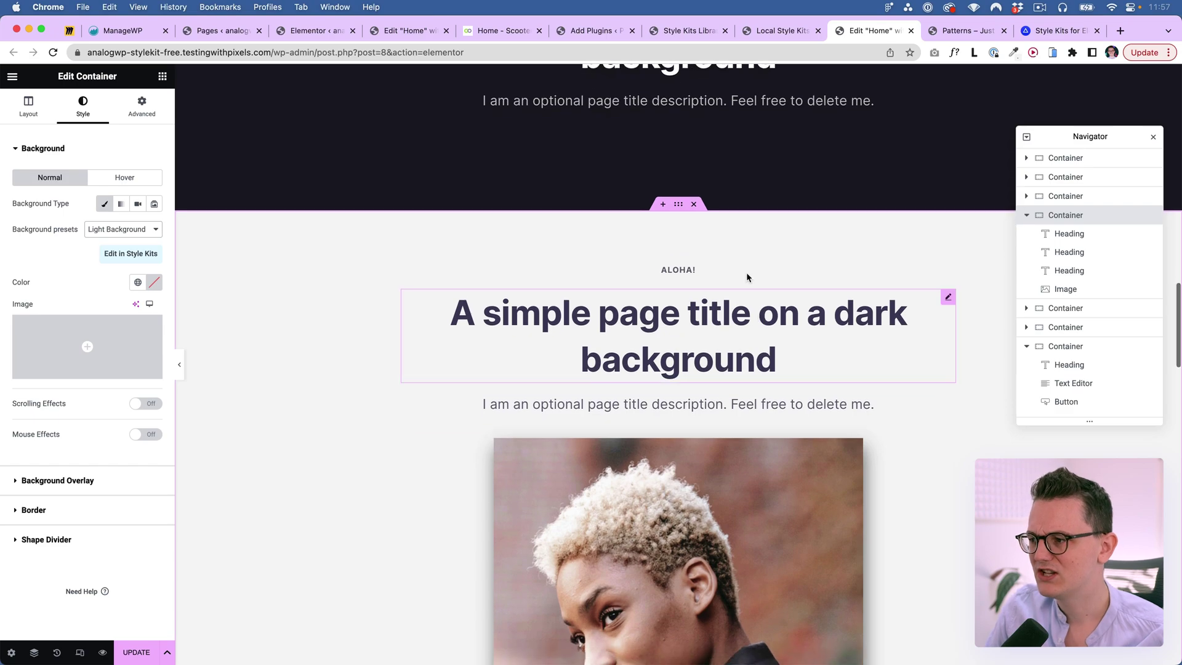
pyautogui.scroll(-1, 764, 442)
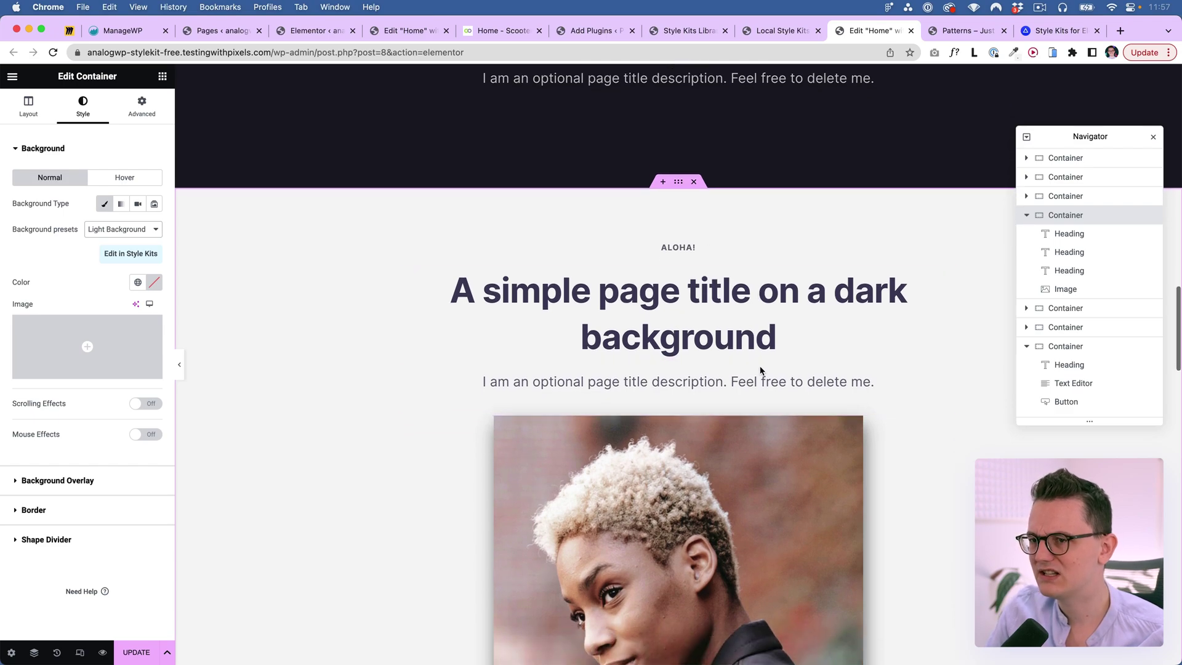
pyautogui.click(134, 231)
pyautogui.click(128, 242)
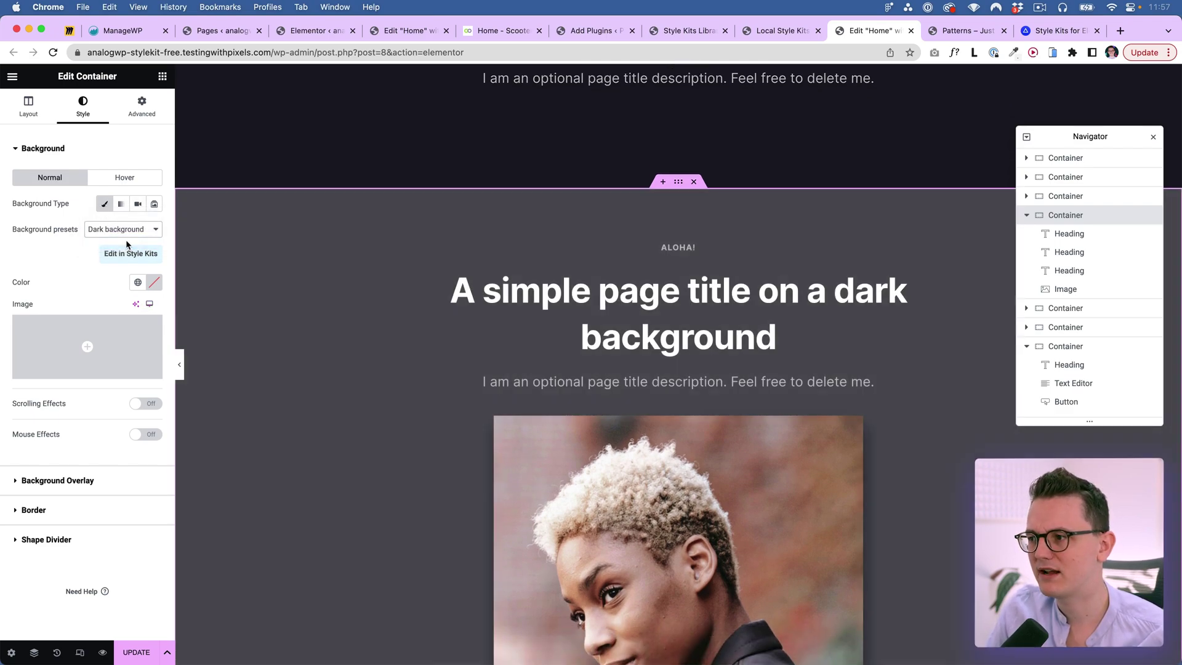
pyautogui.click(123, 229)
pyautogui.click(123, 217)
pyautogui.click(122, 229)
pyautogui.click(117, 243)
pyautogui.click(111, 228)
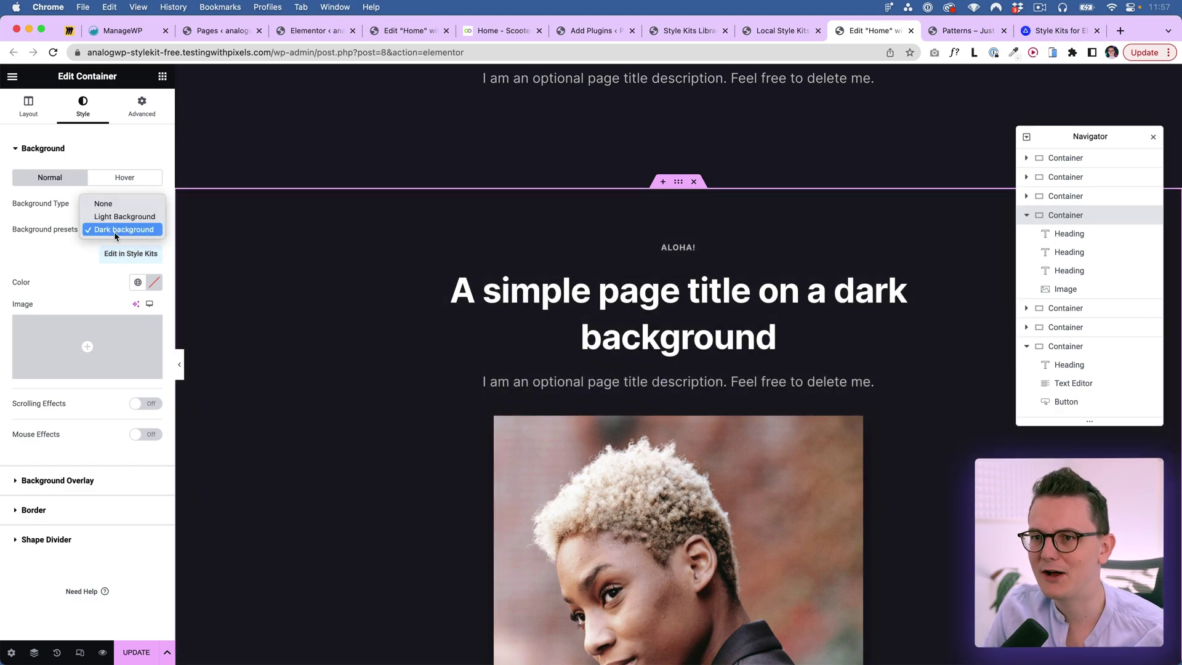
pyautogui.click(120, 217)
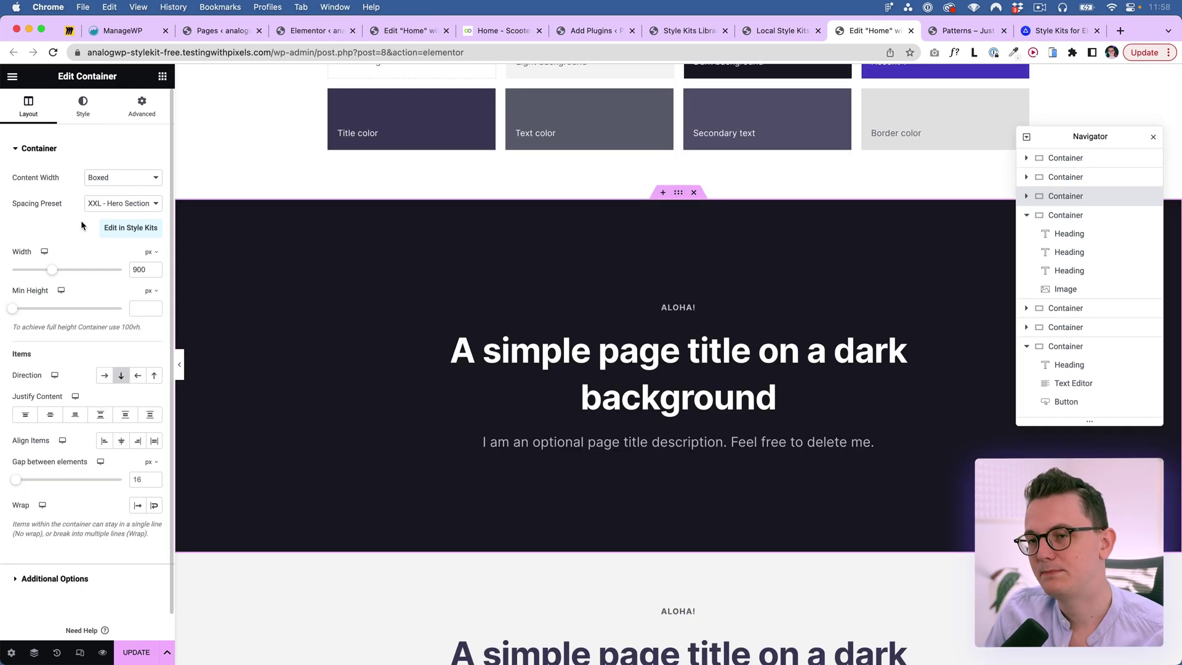
# Step: Reduce the dark page-title container's spacing preset to XL - Primary Section, and further to Large - Card large
pyautogui.click(120, 204)
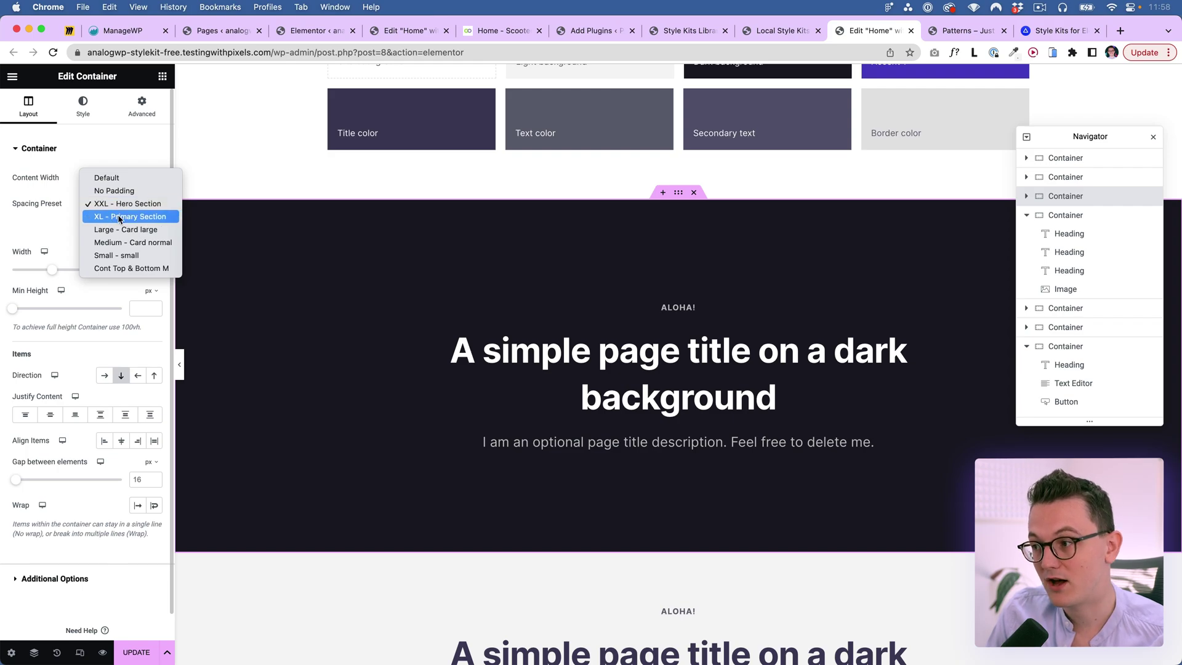
pyautogui.click(120, 217)
pyautogui.click(123, 205)
pyautogui.click(123, 216)
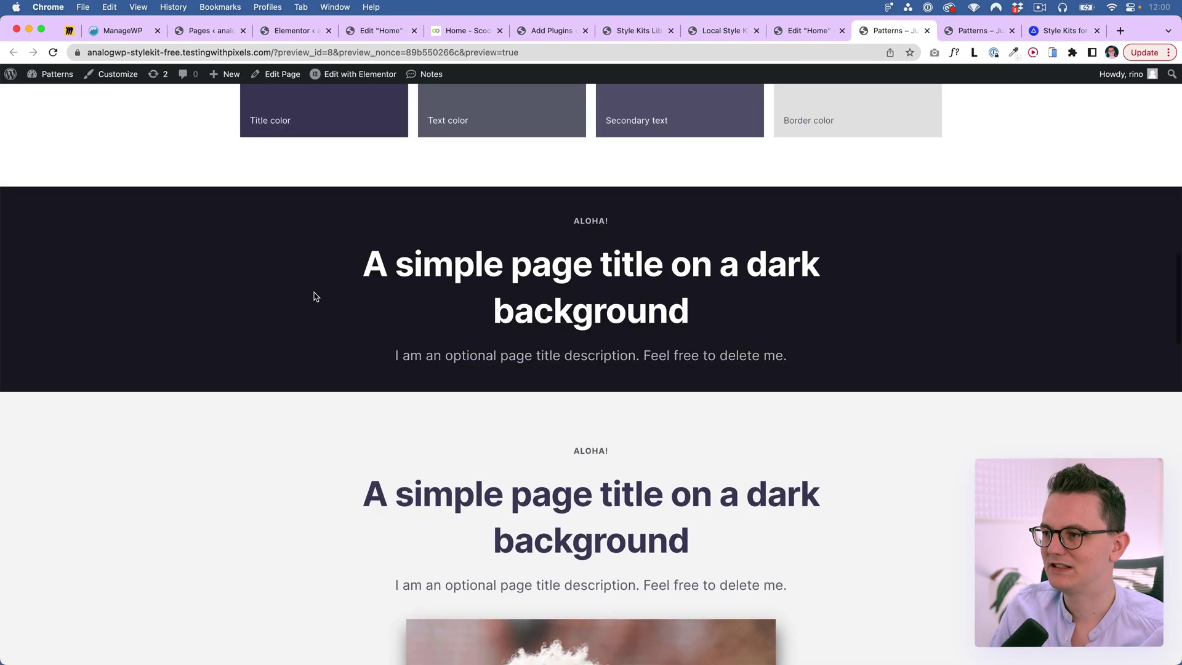
# Step: Apply Mono type dark as the Global Style Kit and check the refreshed Patterns page preview
pyautogui.scroll(-15, 314, 293)
pyautogui.scroll(-6, 314, 295)
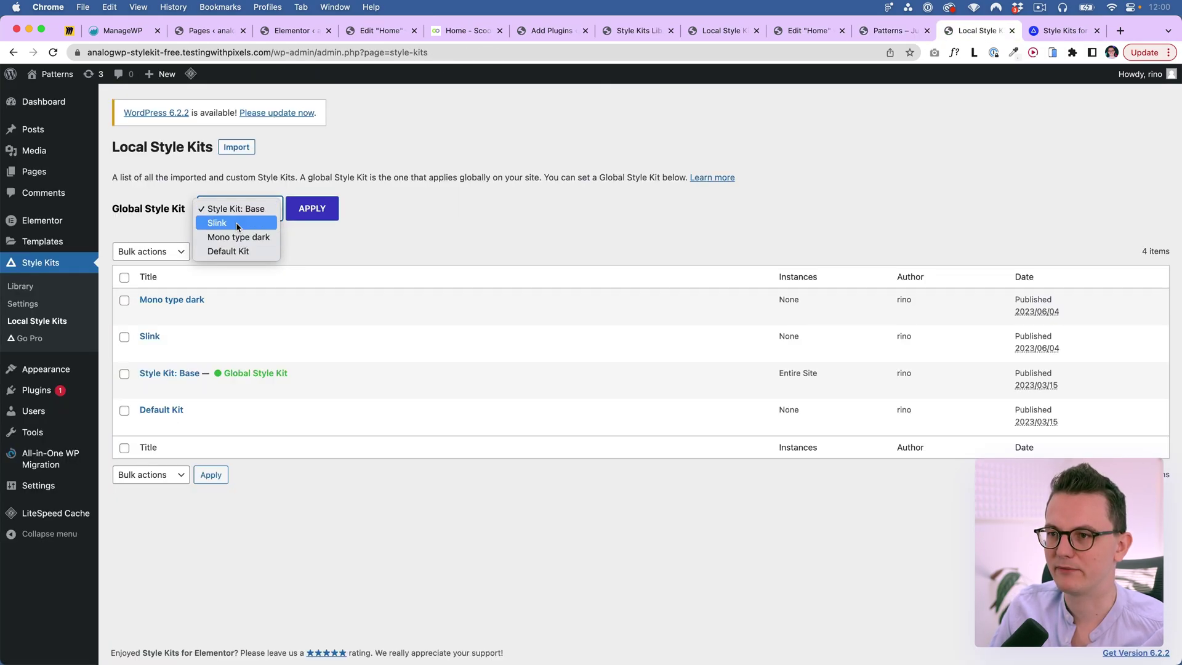
pyautogui.click(242, 237)
pyautogui.click(315, 217)
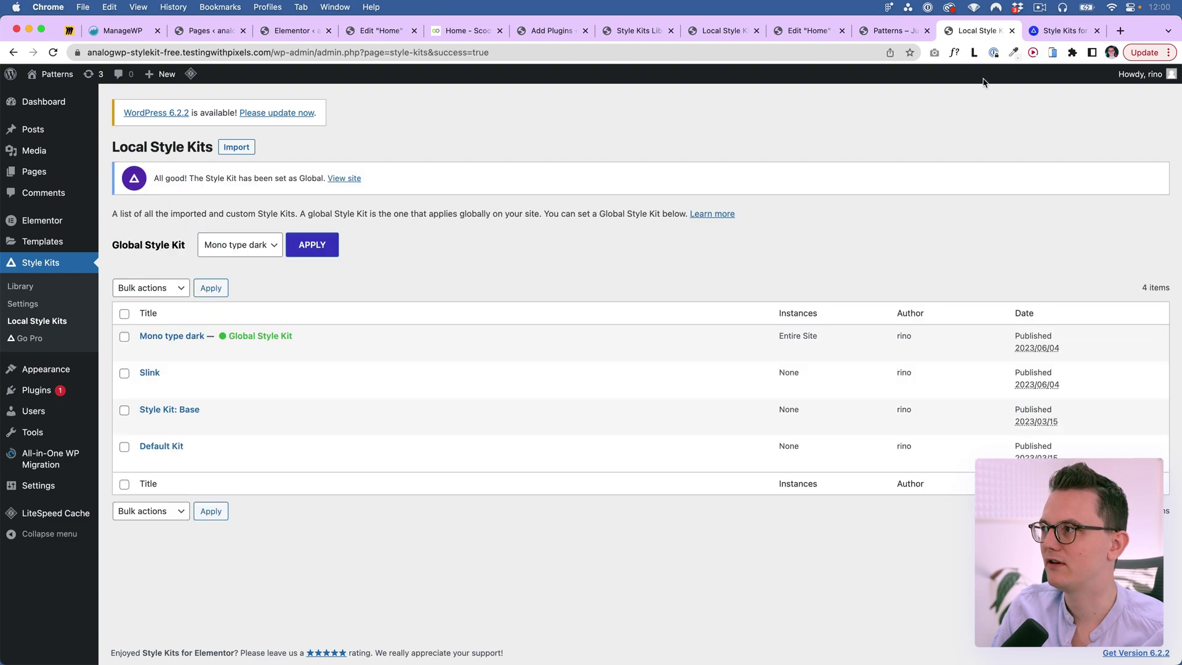
pyautogui.click(894, 30)
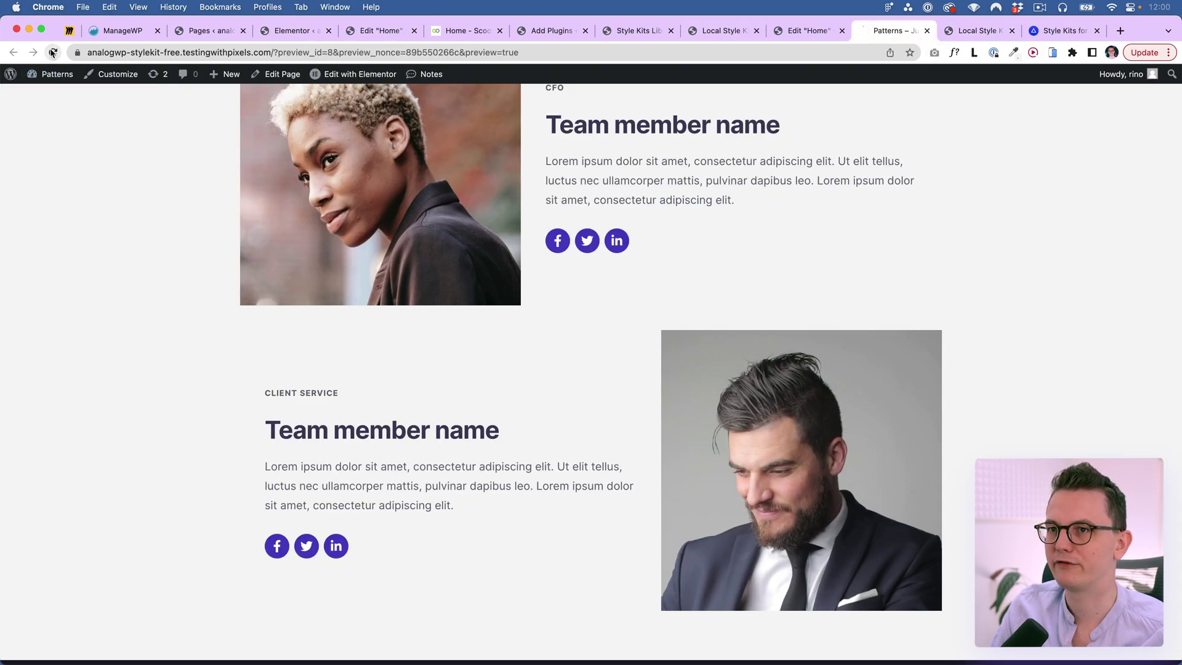
pyautogui.scroll(-10, 205, 276)
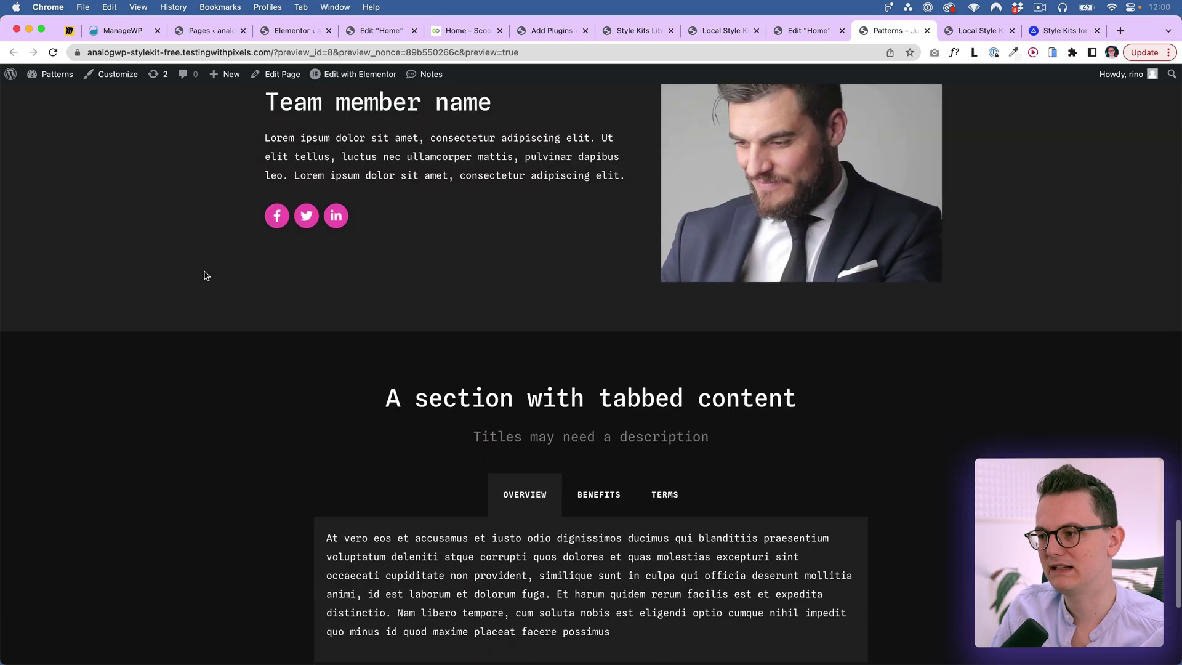
# Step: Reload the Home page in the Elementor editor and import the Features 4 pattern from the Style Kits library
pyautogui.press('super+alt+Left')
pyautogui.press('super+r')
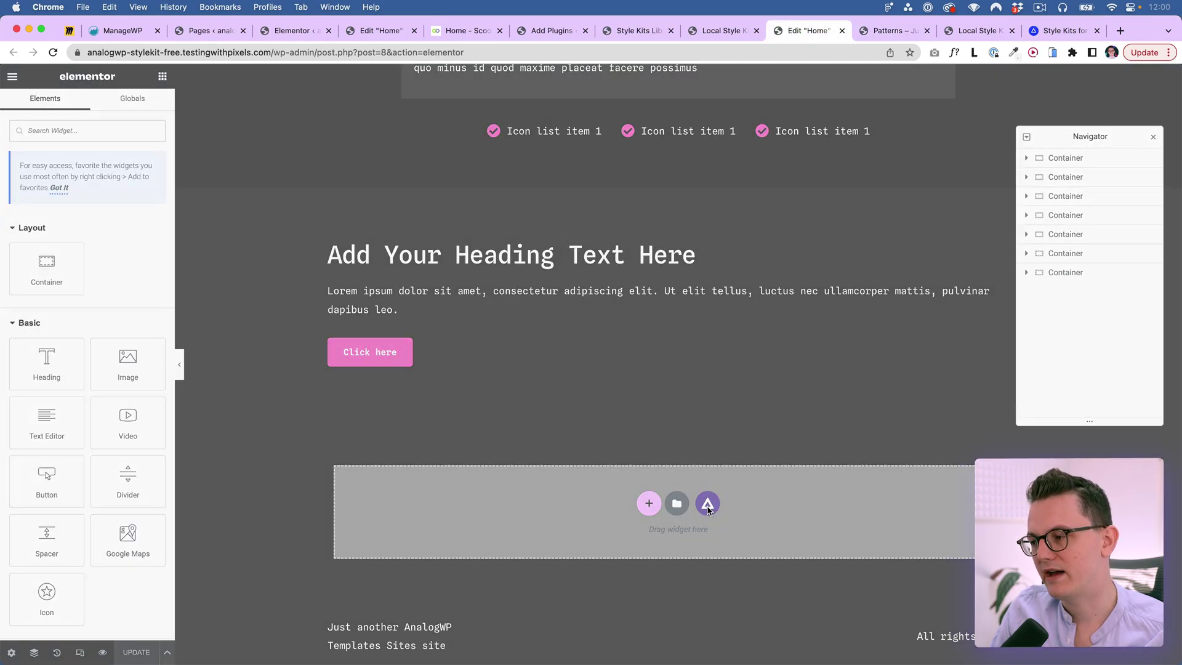
pyautogui.scroll(-2, 497, 377)
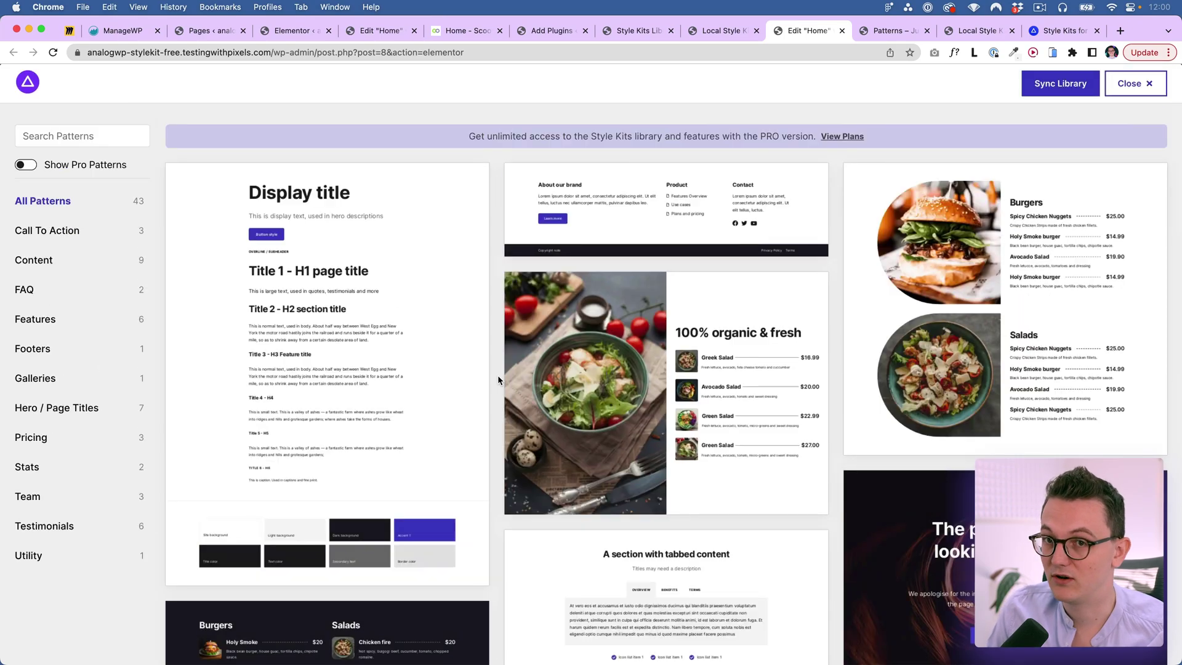
pyautogui.scroll(-5, 497, 377)
pyautogui.scroll(-12, 497, 375)
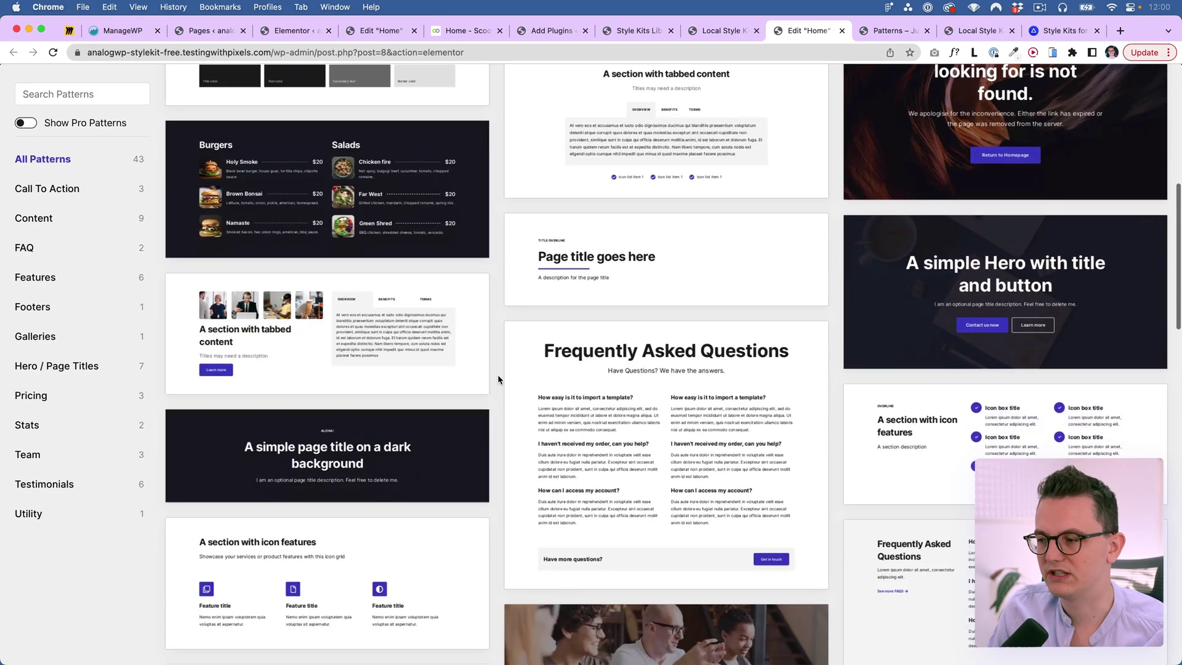
pyautogui.scroll(-3, 498, 376)
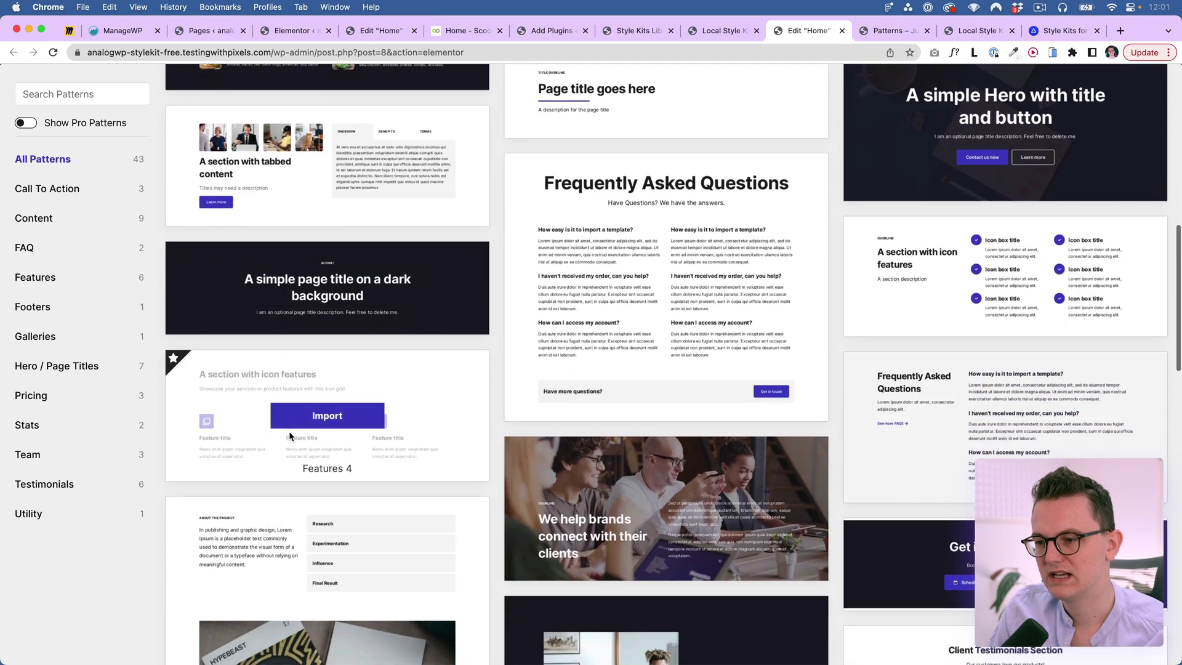
pyautogui.click(333, 419)
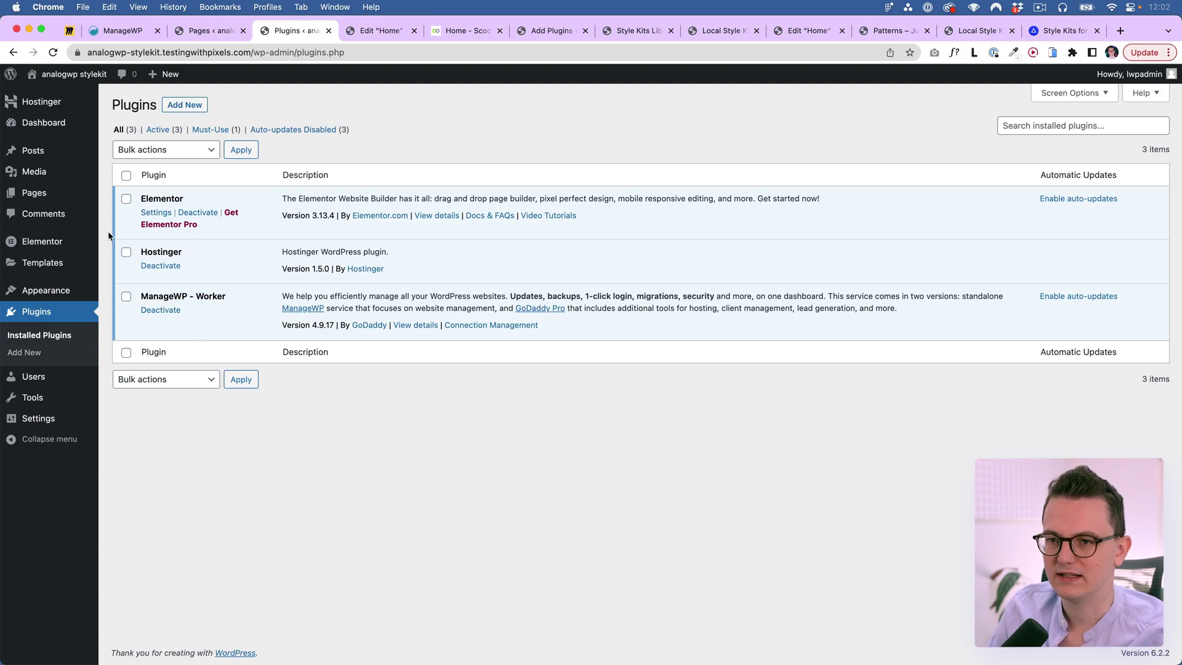
# Step: Search the WordPress plugins for style kits, then install and activate Style Kits – Advanced Theme Styles for Elementor
pyautogui.click(186, 105)
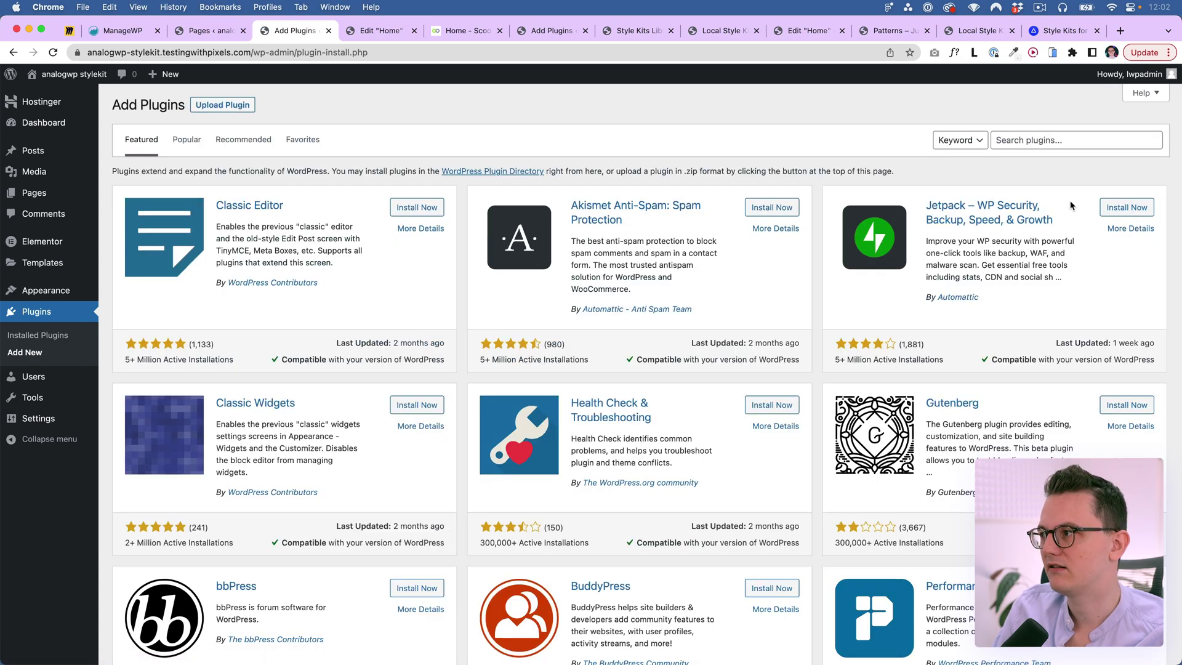
pyautogui.click(1043, 137)
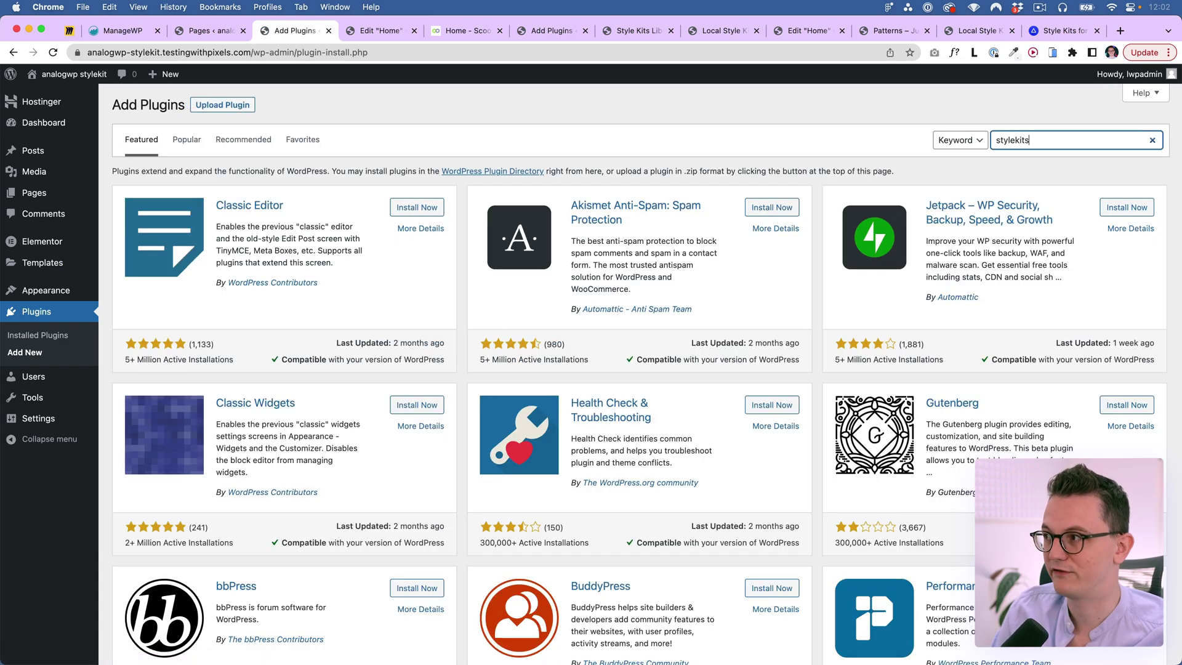
pyautogui.write('stylekits')
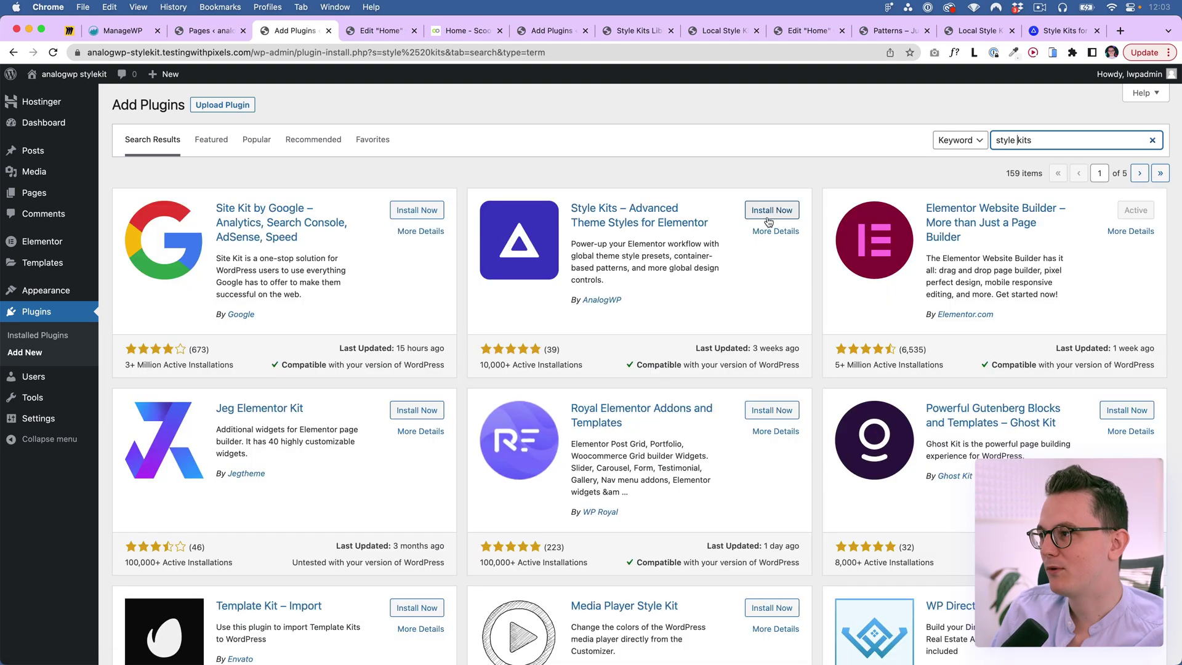
pyautogui.click(772, 210)
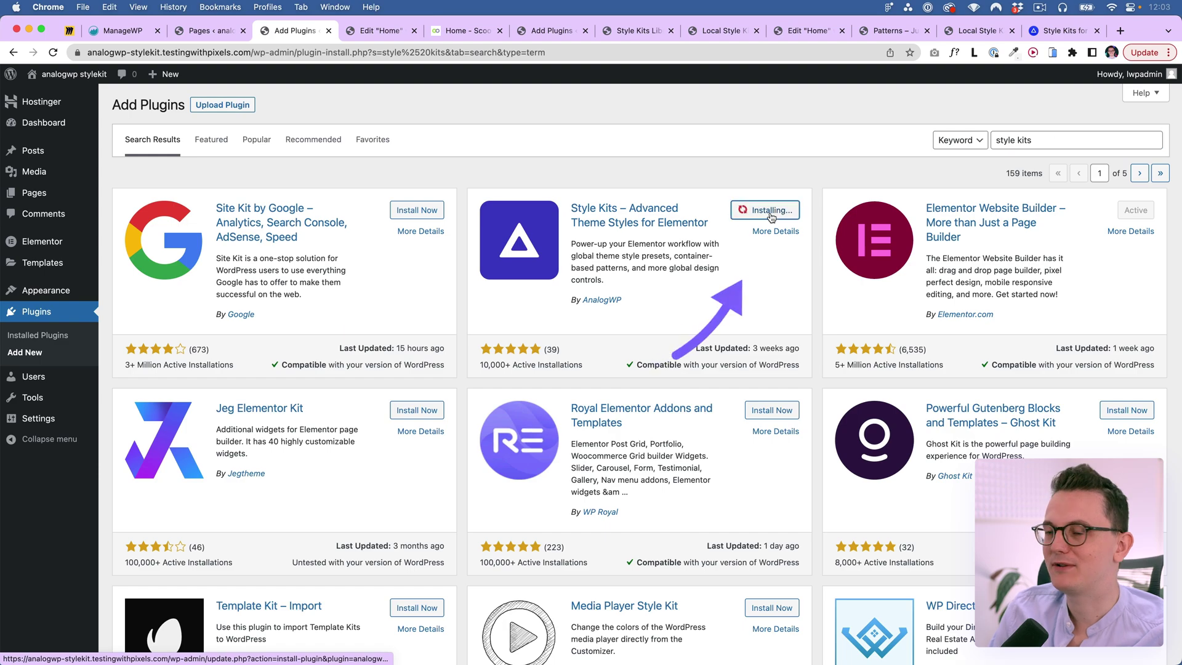
pyautogui.click(765, 210)
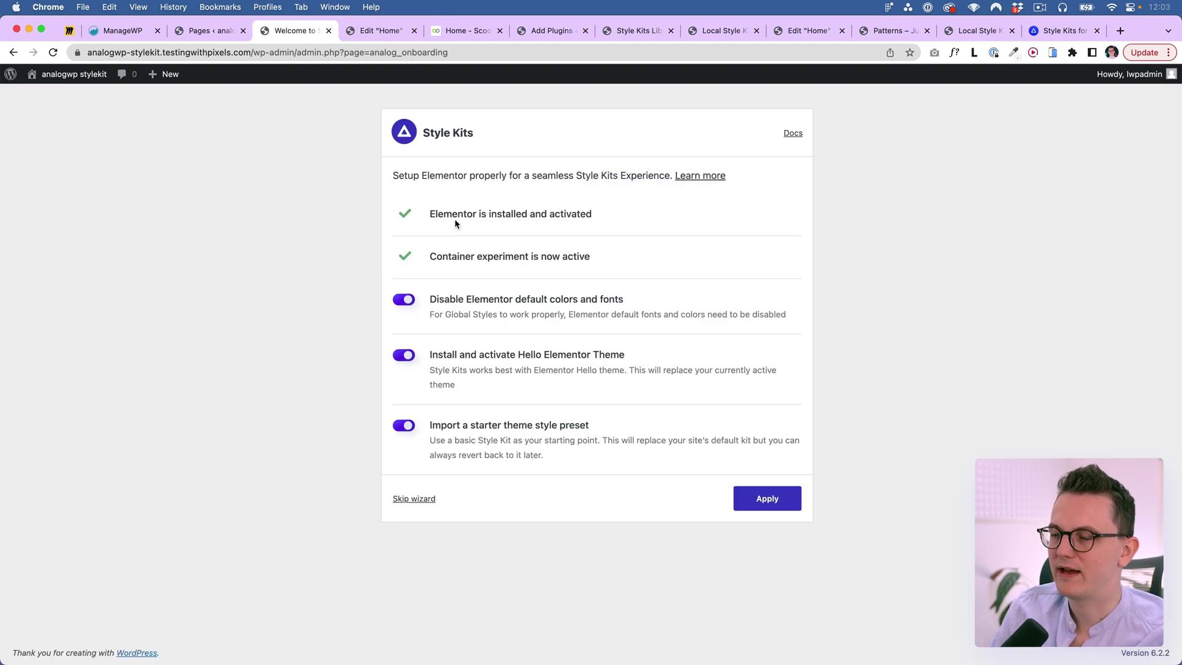
# Step: Review and apply the Style Kits setup: disable Elementor default colors and fonts, install the Hello Elementor theme, and import the starter style preset
pyautogui.moveTo(450, 213); pyautogui.dragTo(588, 214)
pyautogui.click(411, 254)
pyautogui.moveTo(444, 260); pyautogui.dragTo(585, 259)
pyautogui.click(576, 260)
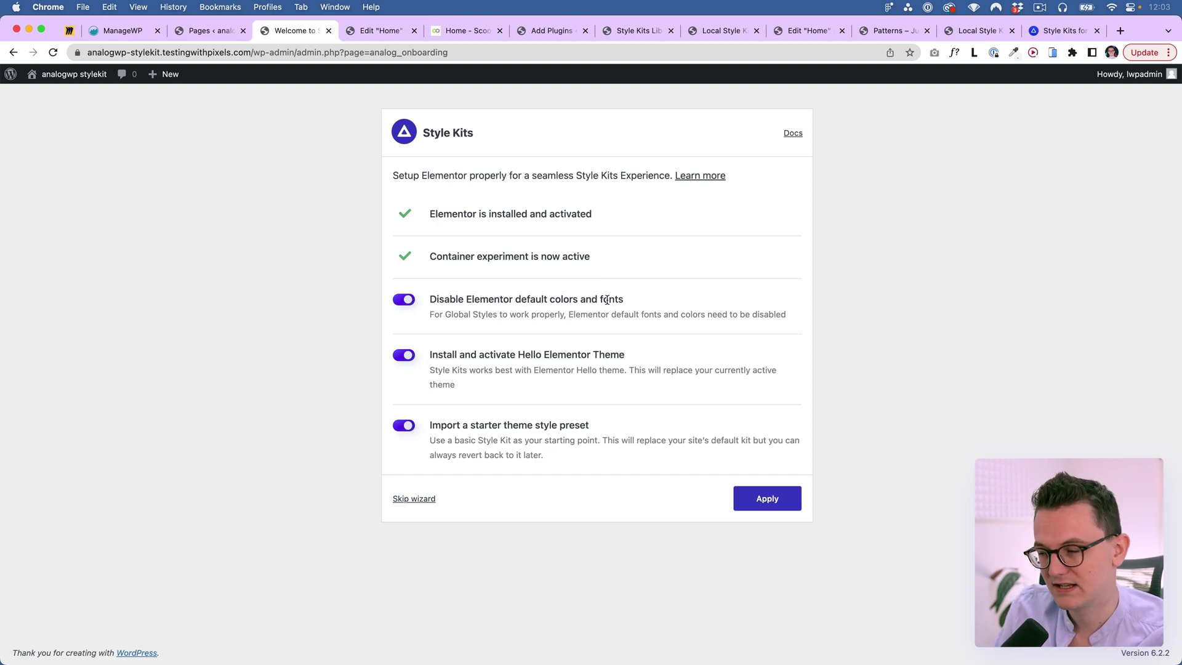
pyautogui.moveTo(445, 356); pyautogui.dragTo(626, 358)
pyautogui.click(626, 359)
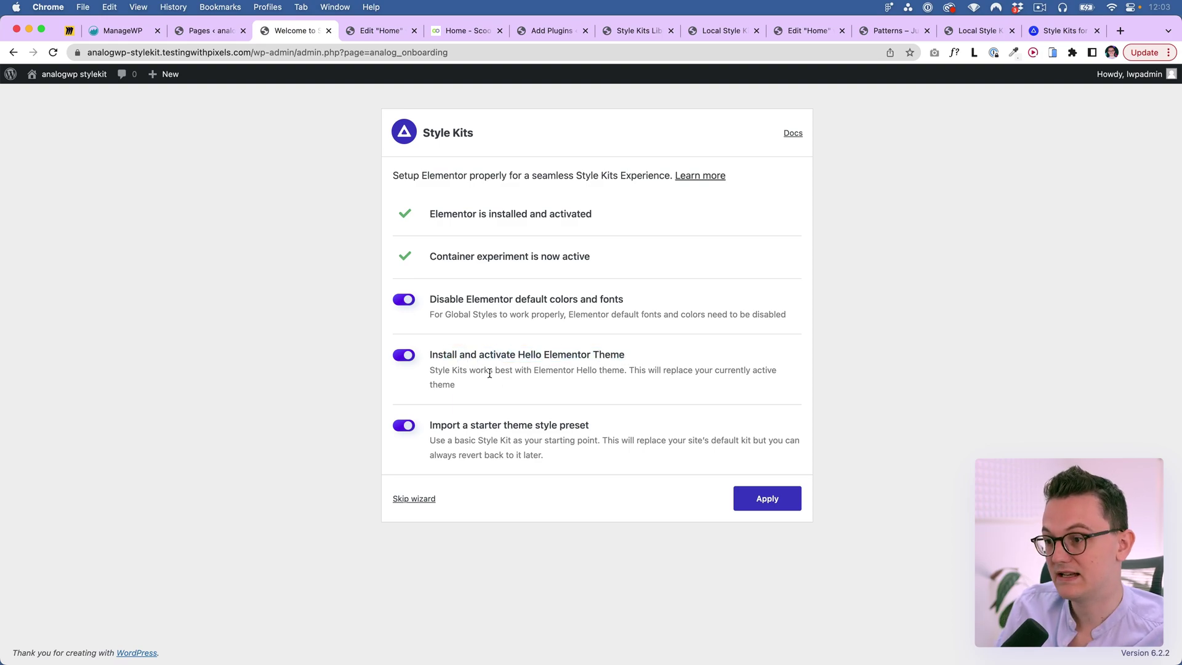
pyautogui.moveTo(441, 425); pyautogui.dragTo(570, 423)
pyautogui.click(557, 444)
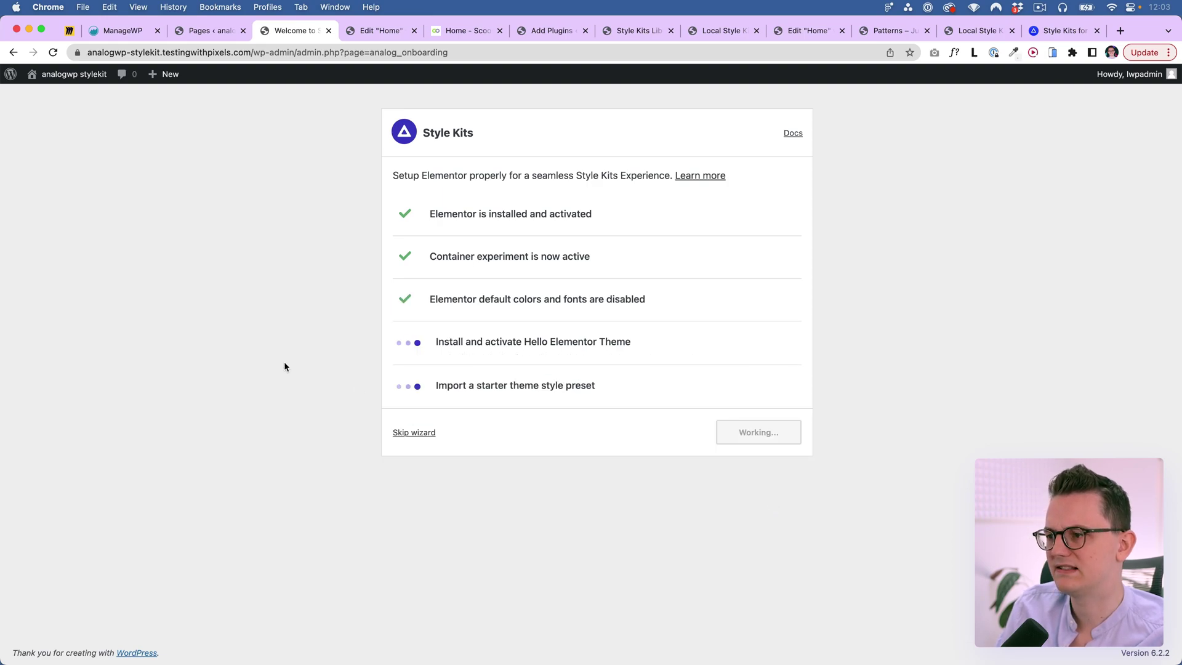
pyautogui.click(742, 437)
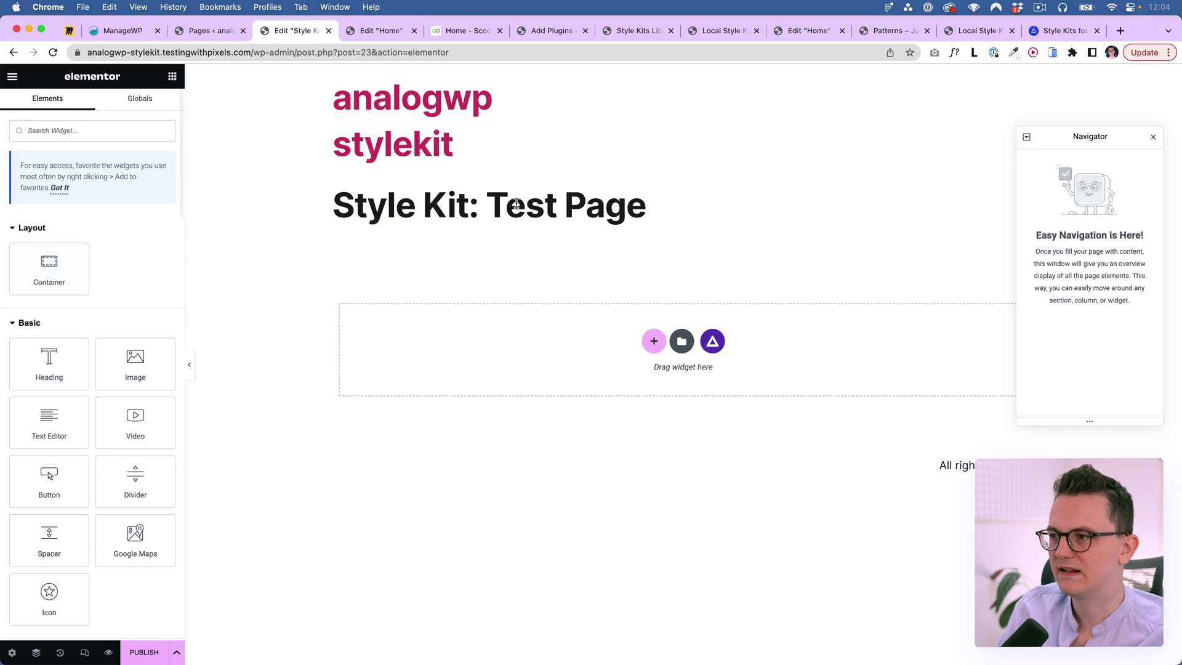
# Step: Exit the Style Kit: Test Page editor and look for the test page among the site's pages and saved templates
pyautogui.click(12, 76)
pyautogui.click(84, 317)
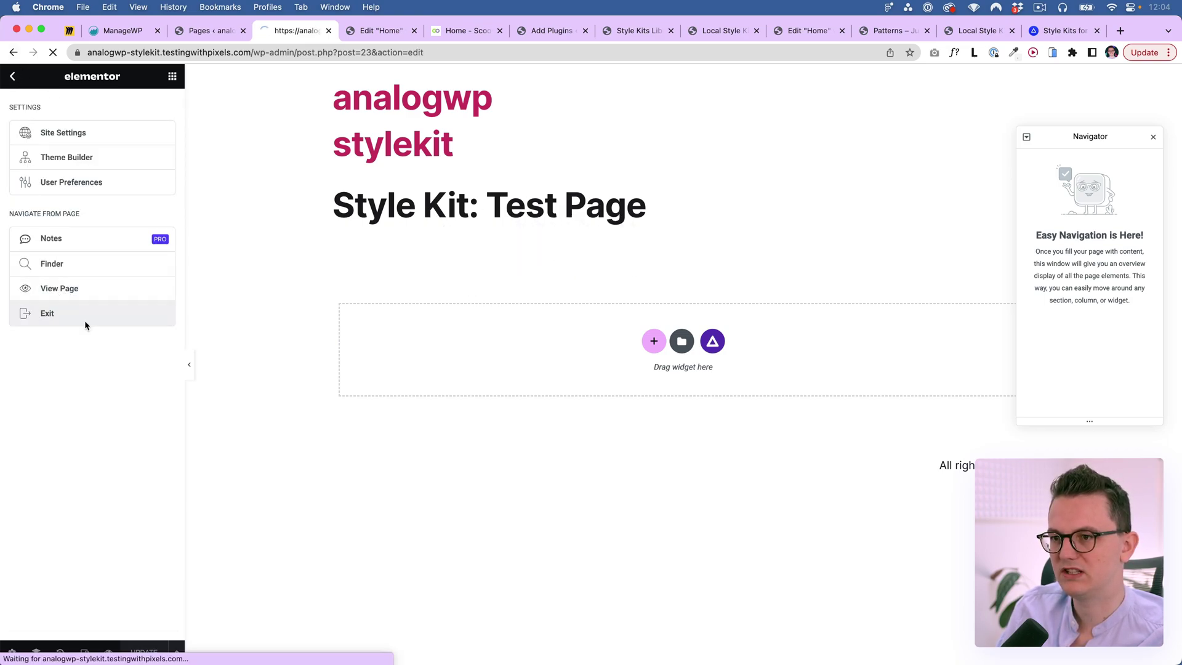
pyautogui.click(36, 463)
pyautogui.click(34, 192)
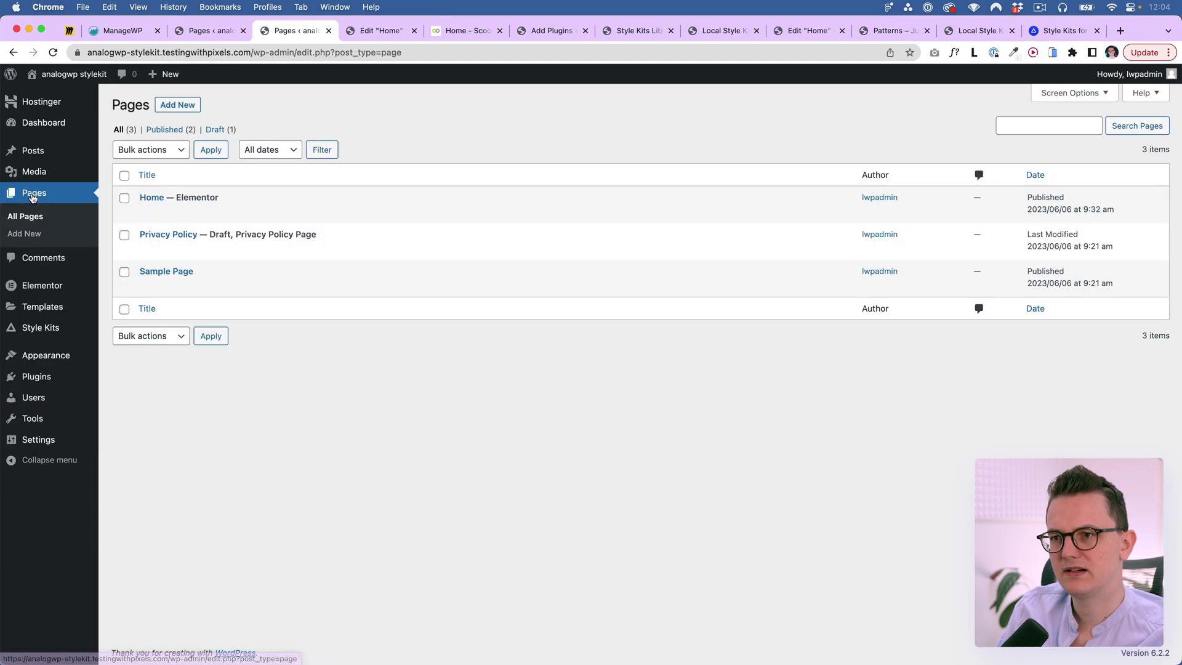
pyautogui.click(43, 306)
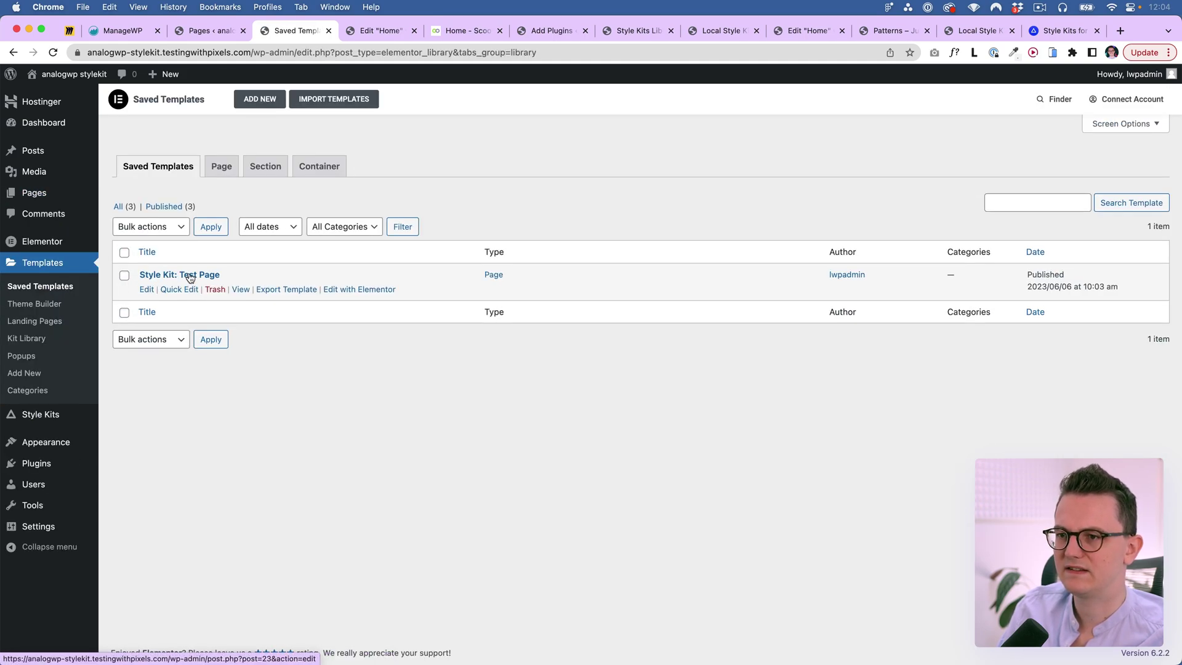
# Step: Open the Home page for editing with Elementor in a new browser tab
pyautogui.click(34, 192)
pyautogui.keyDown('super'); pyautogui.click(273, 211); pyautogui.keyUp('super')
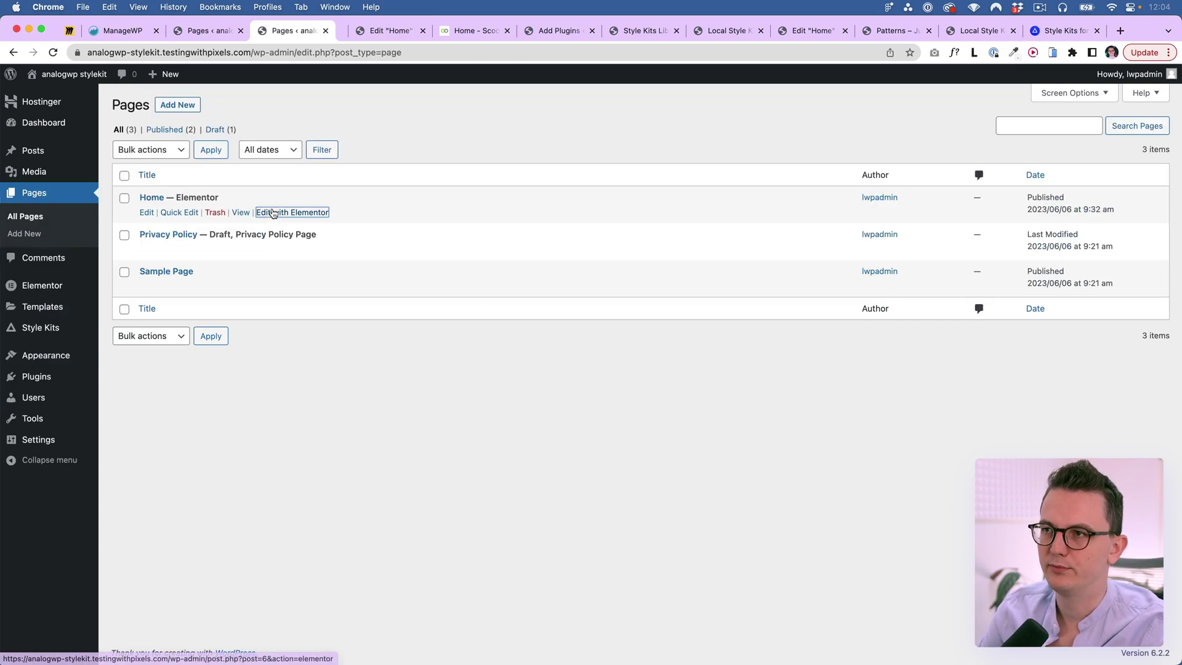
pyautogui.click(357, 32)
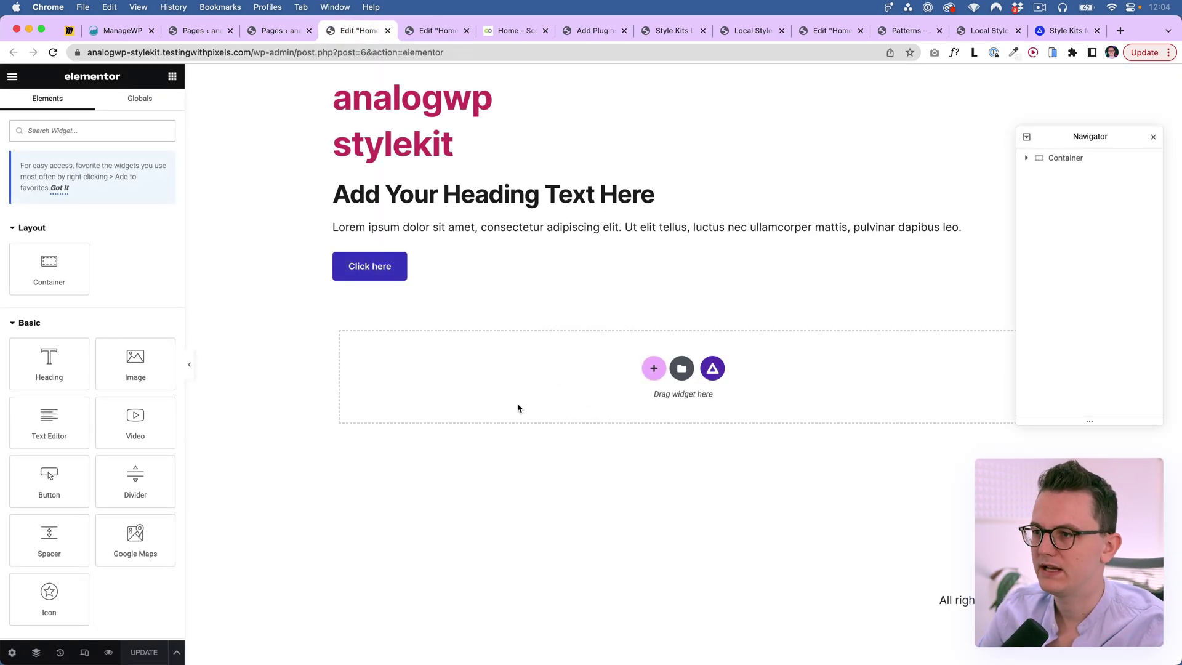
# Step: Open the Global Colors in Elementor's Site Settings and inspect the Style Kit Colors section
pyautogui.click(12, 76)
pyautogui.click(54, 135)
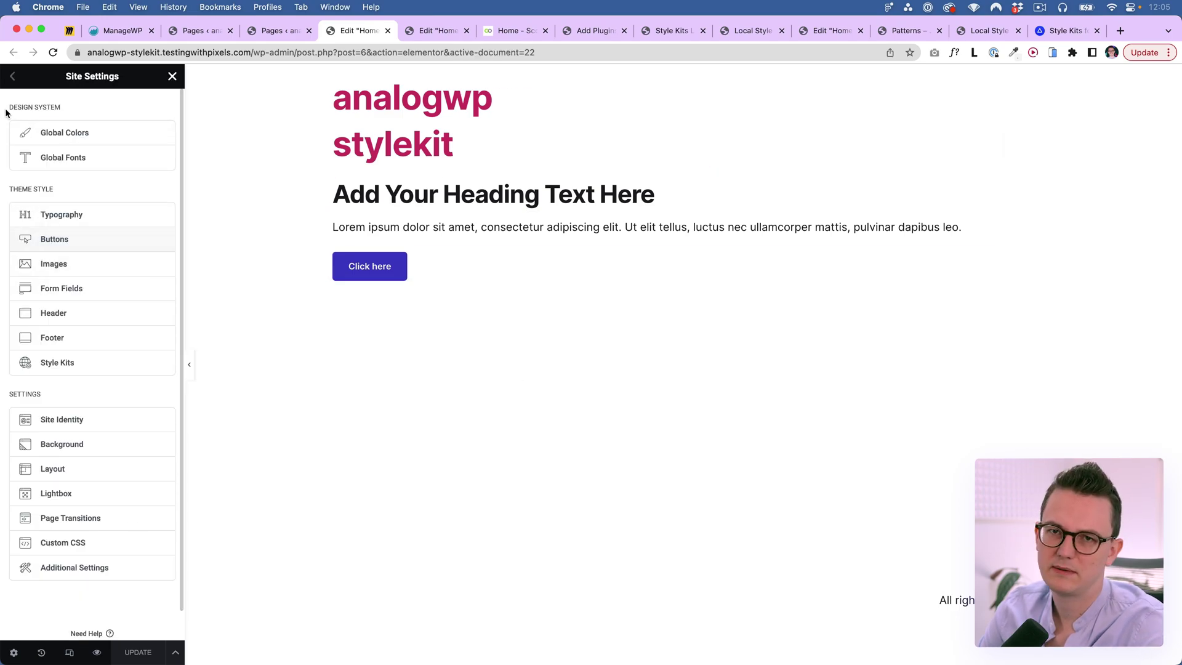
pyautogui.click(82, 135)
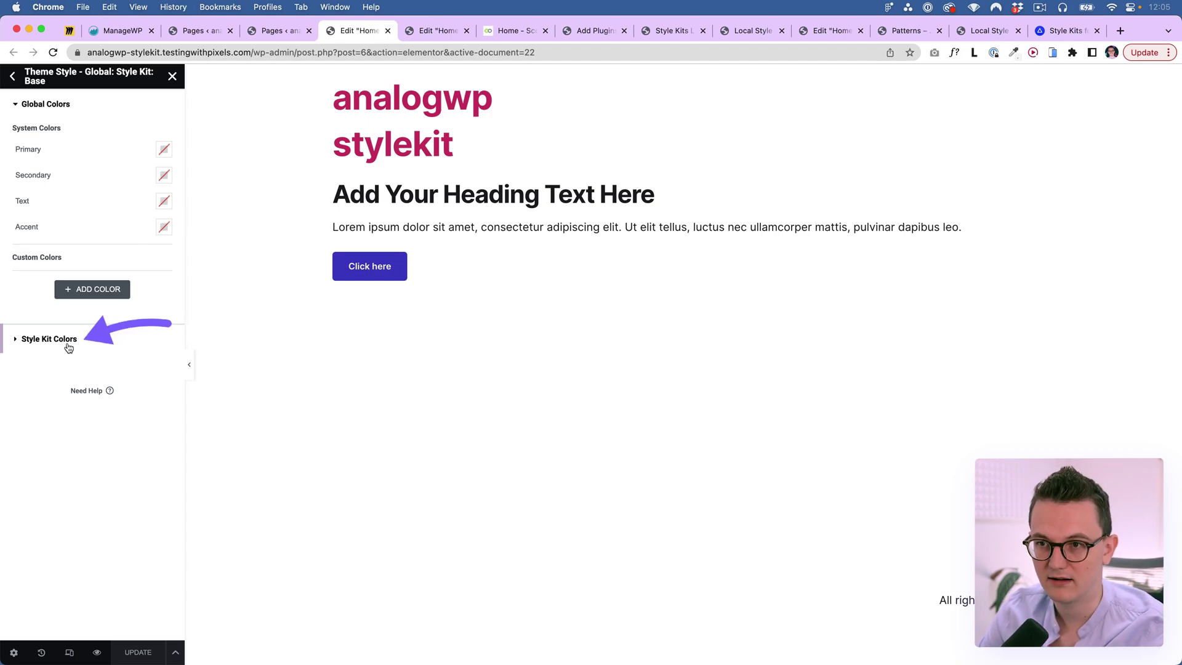
pyautogui.click(69, 348)
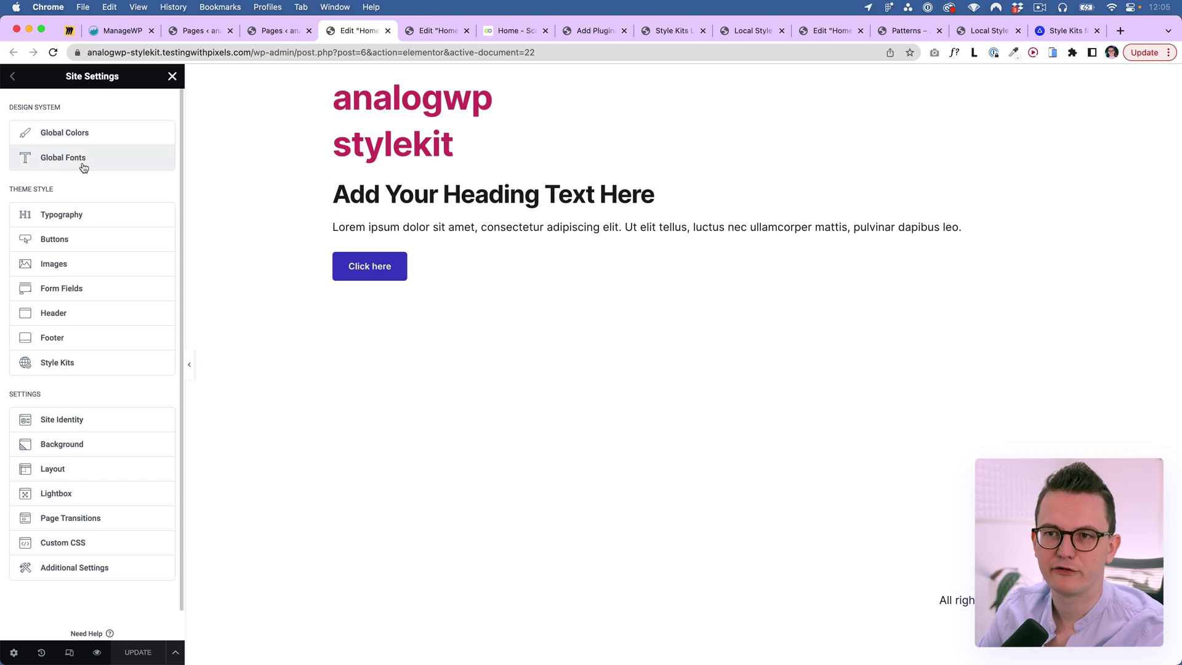
# Step: Open the Global Fonts in Site Settings and inspect the Style Kit Fonts section
pyautogui.click(84, 167)
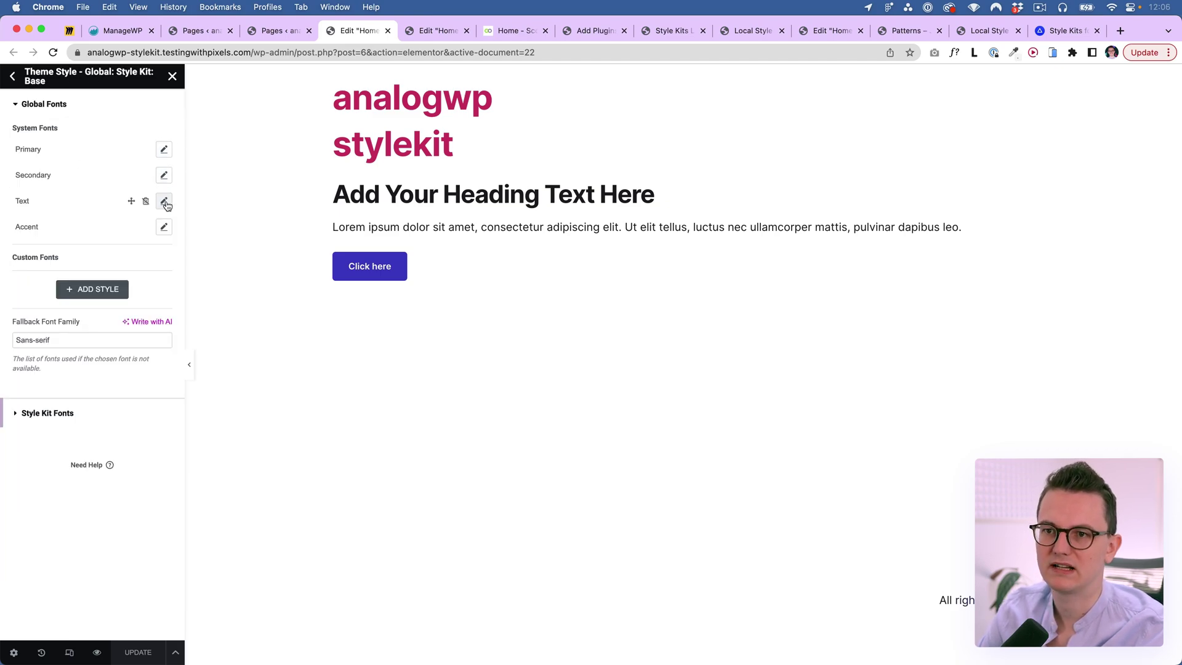
pyautogui.click(44, 414)
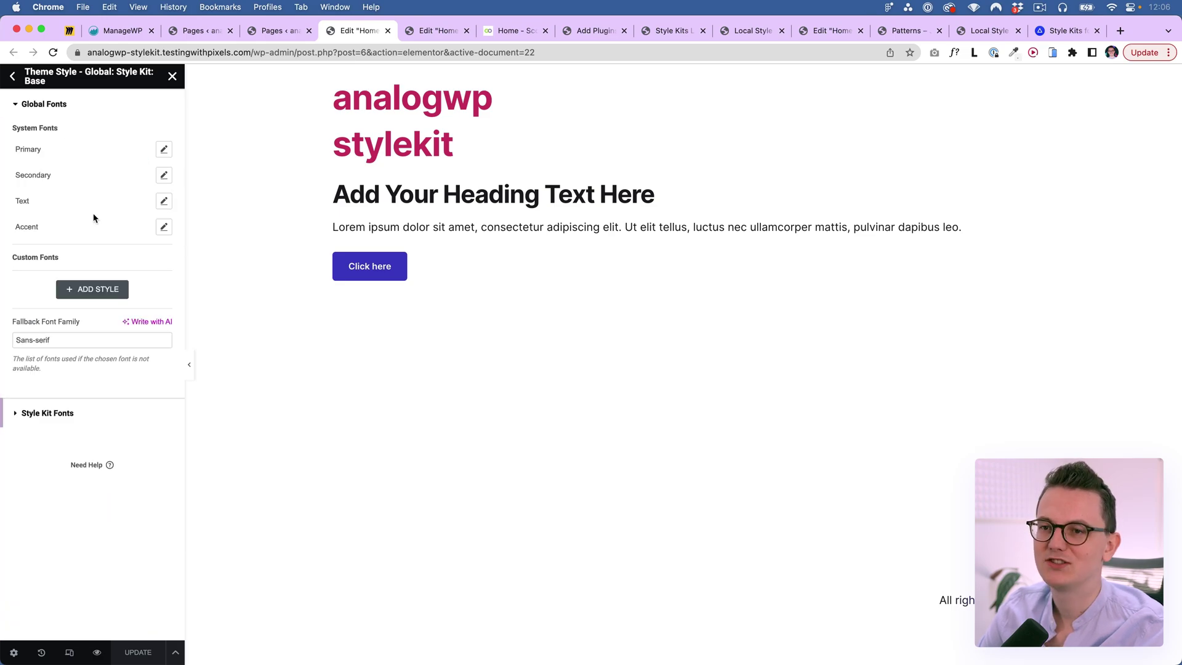
pyautogui.click(74, 412)
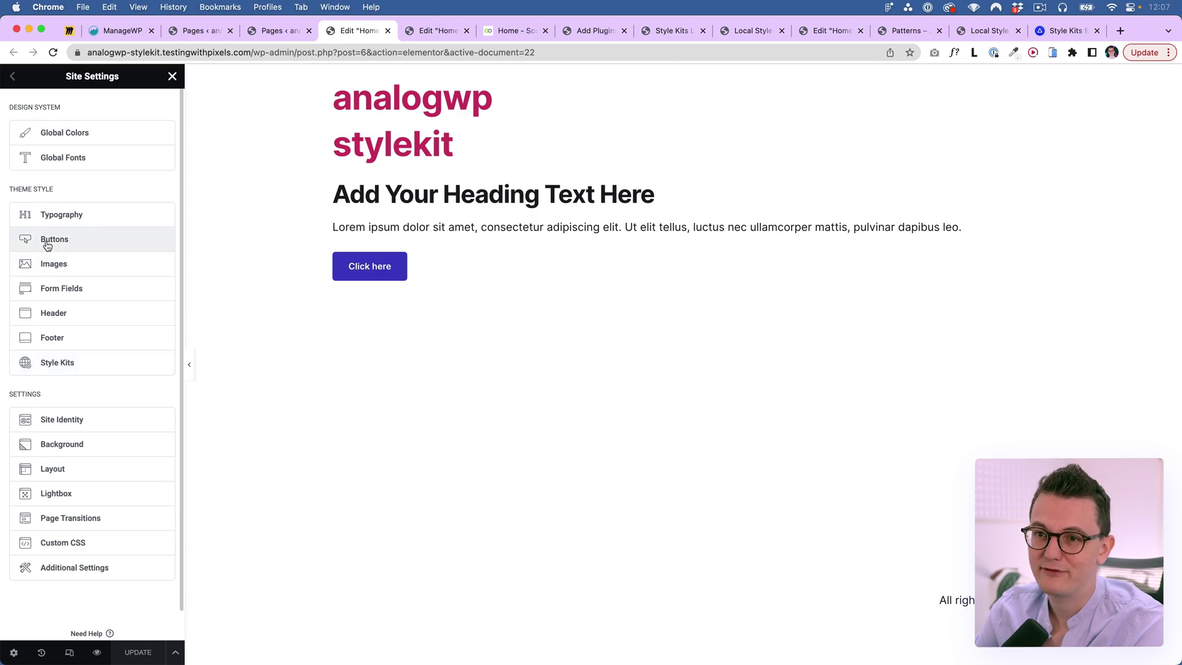
# Step: Open the Style Kits theme style settings and compare the Light, Dark and Accent background color classes
pyautogui.click(42, 363)
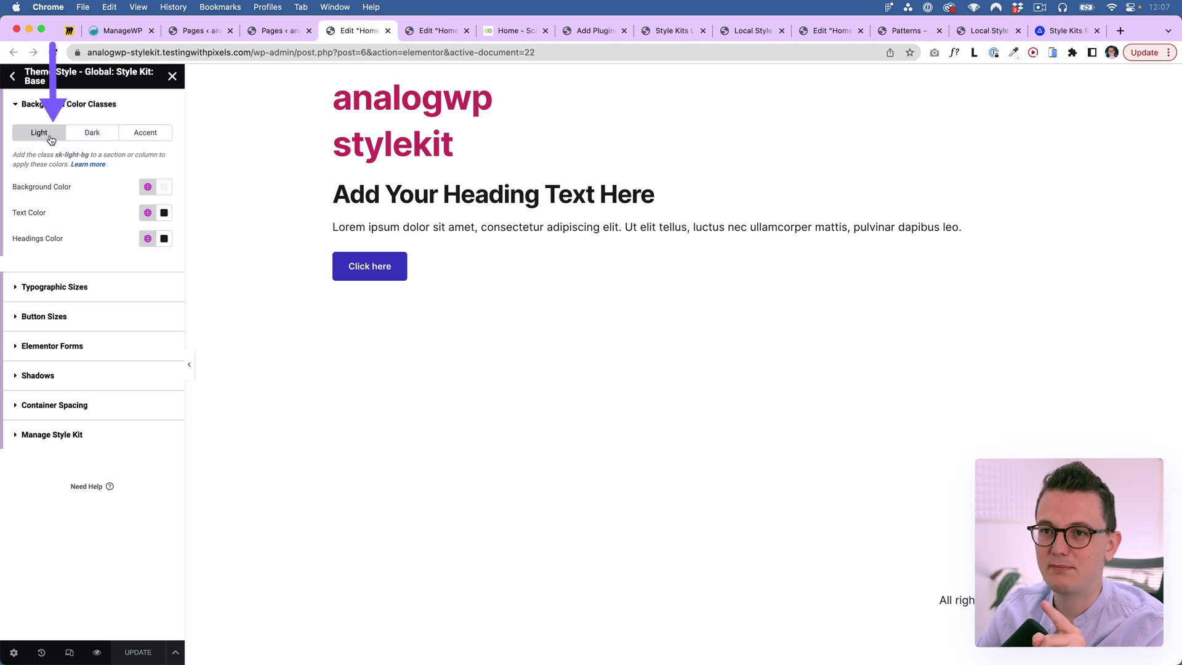
pyautogui.click(90, 135)
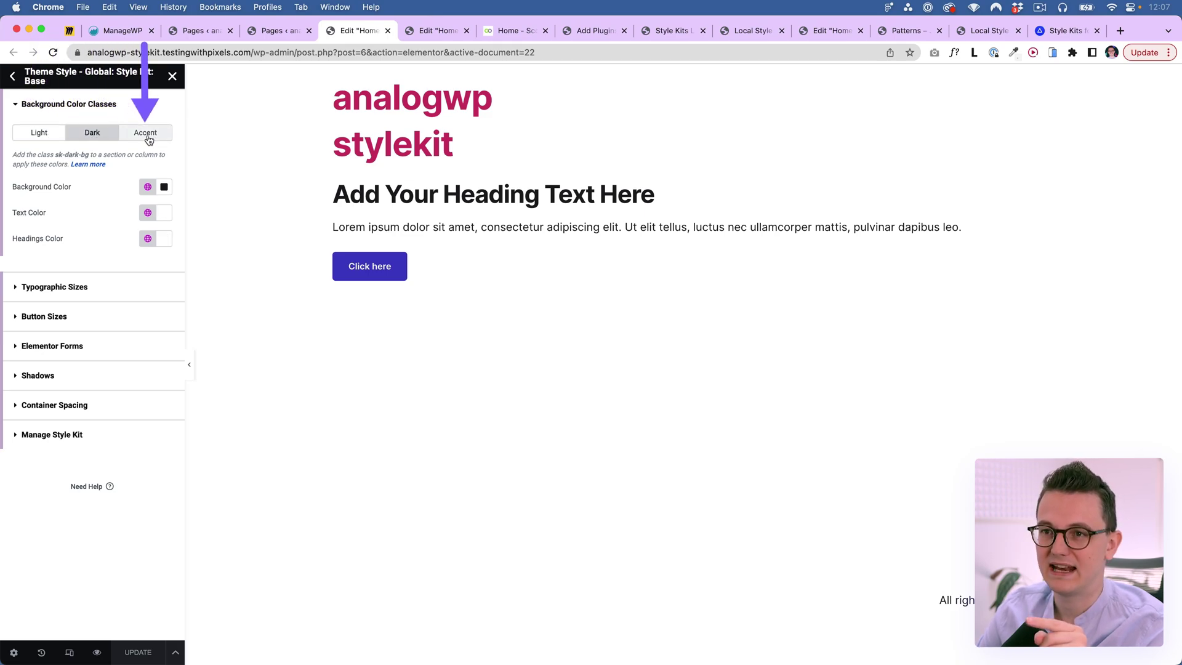
pyautogui.click(148, 138)
pyautogui.click(39, 135)
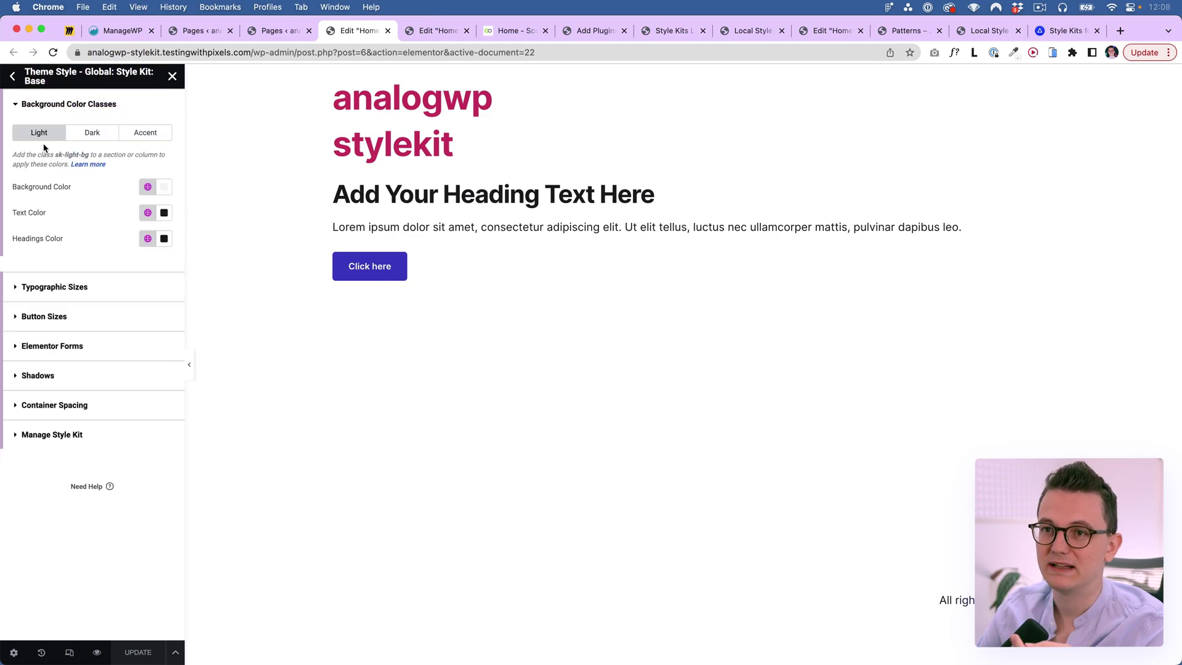
# Step: Review the global colors available for the Light class background color and view the Dark class colors
pyautogui.click(148, 190)
pyautogui.scroll(-3, 86, 357)
pyautogui.scroll(5, 97, 330)
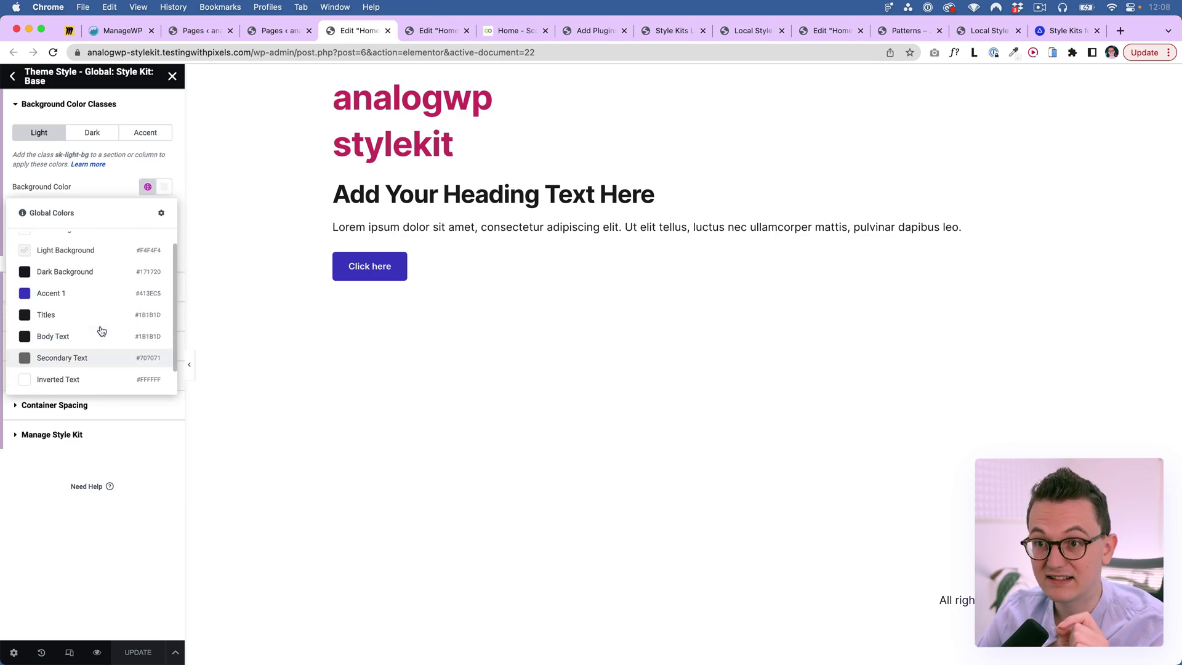
pyautogui.click(97, 182)
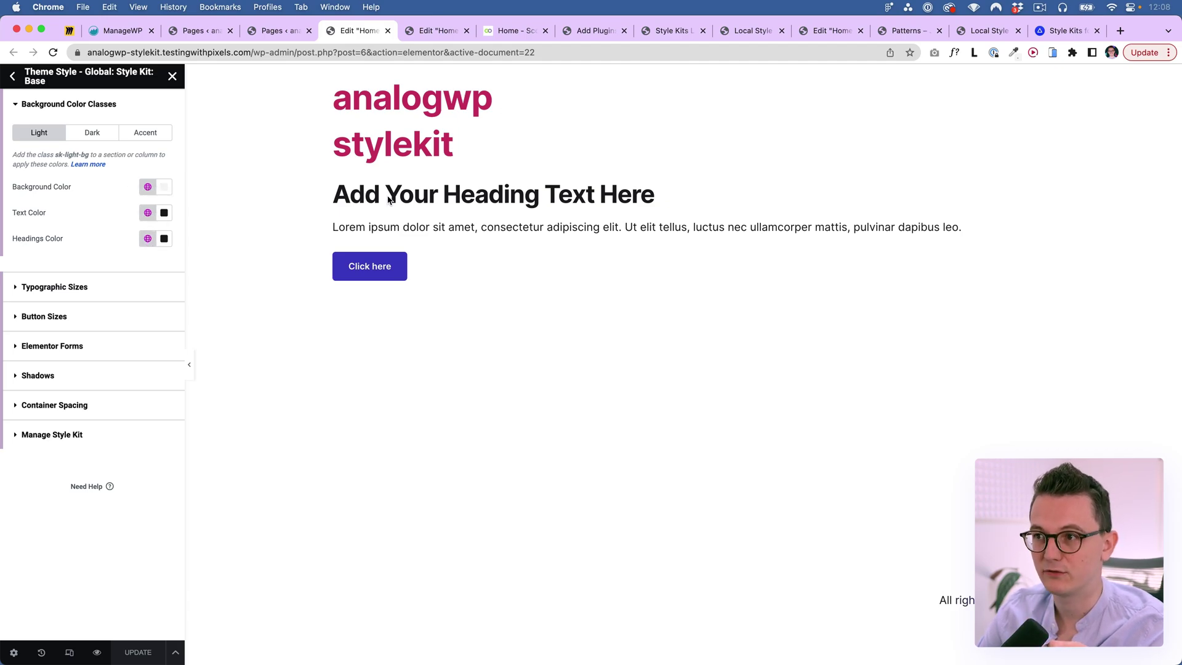
pyautogui.click(93, 133)
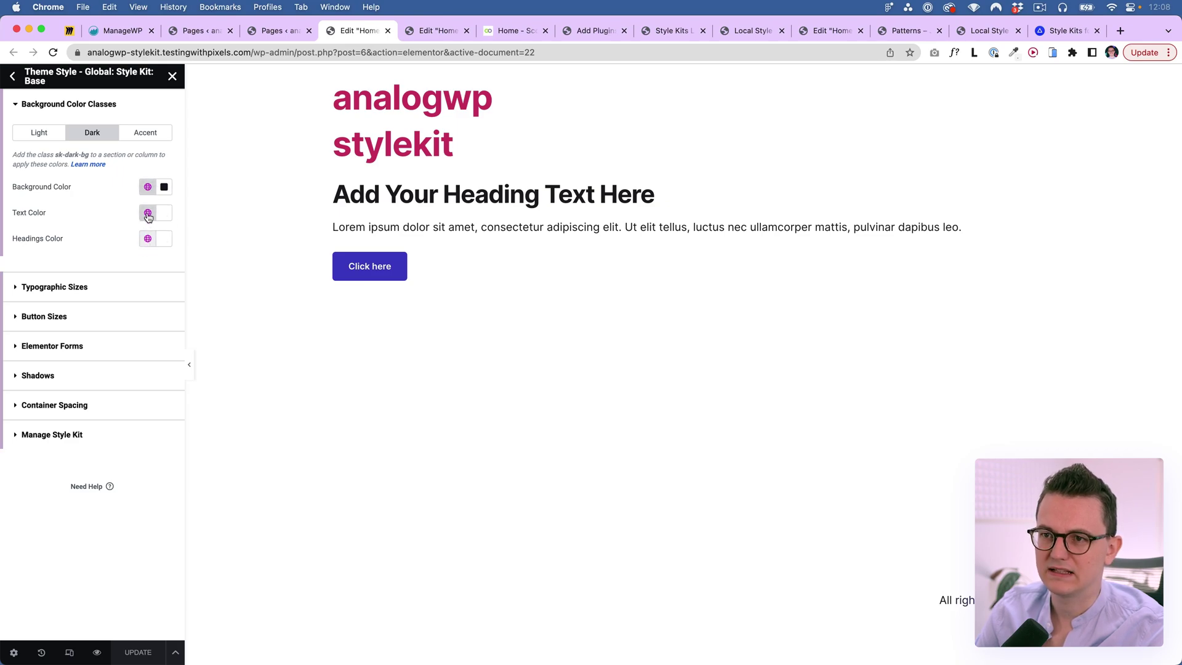
# Step: Give the container holding the heading, text and button a classic background with the Light Background preset
pyautogui.click(689, 171)
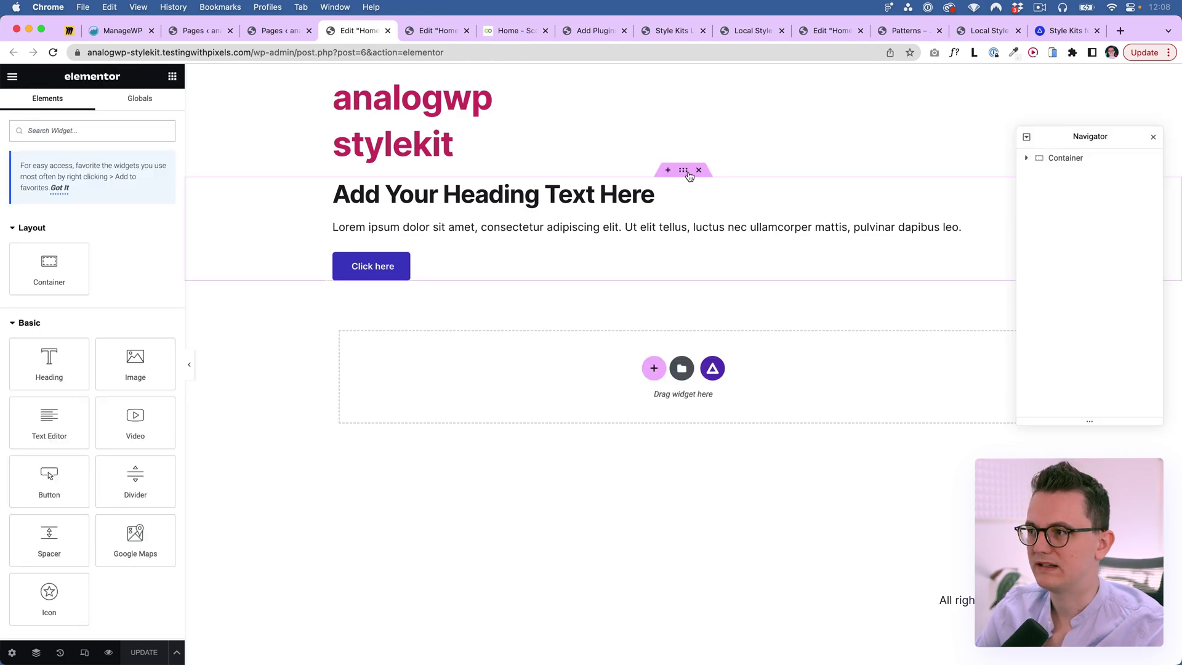
pyautogui.click(684, 175)
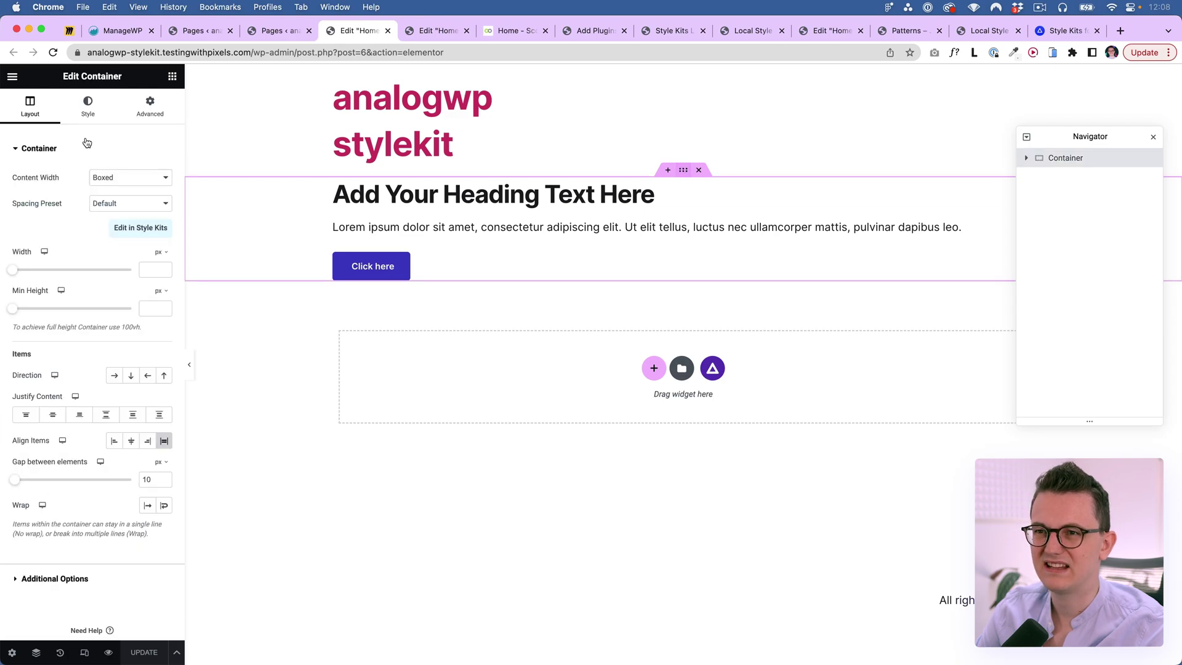
pyautogui.click(88, 111)
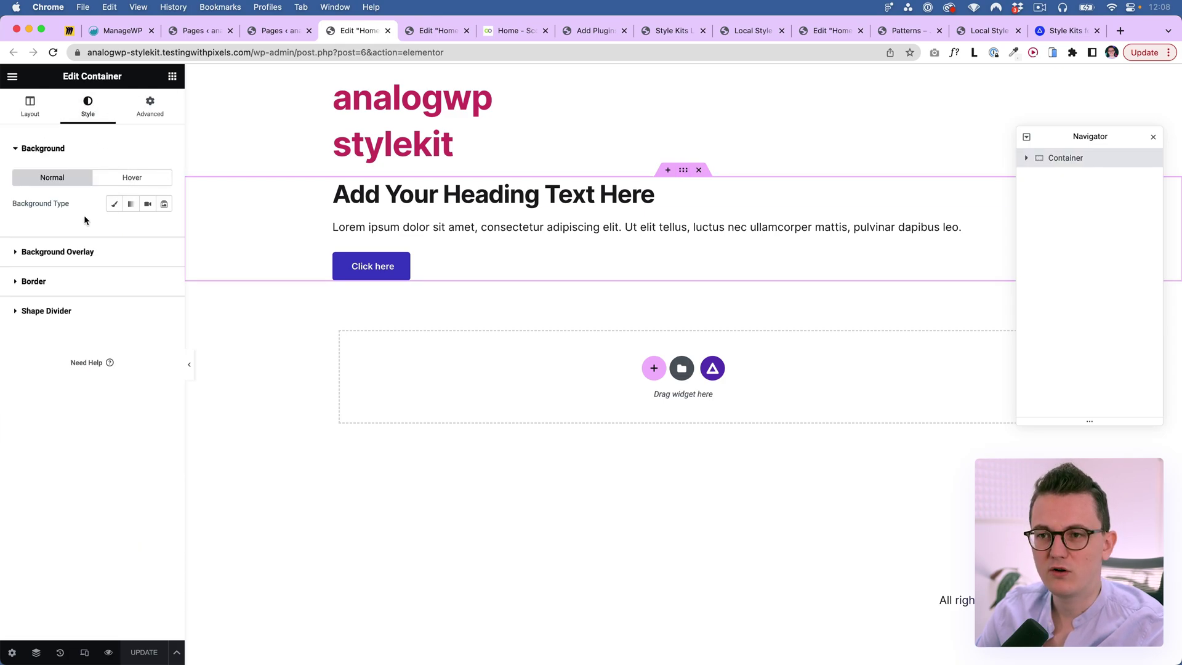
pyautogui.click(115, 205)
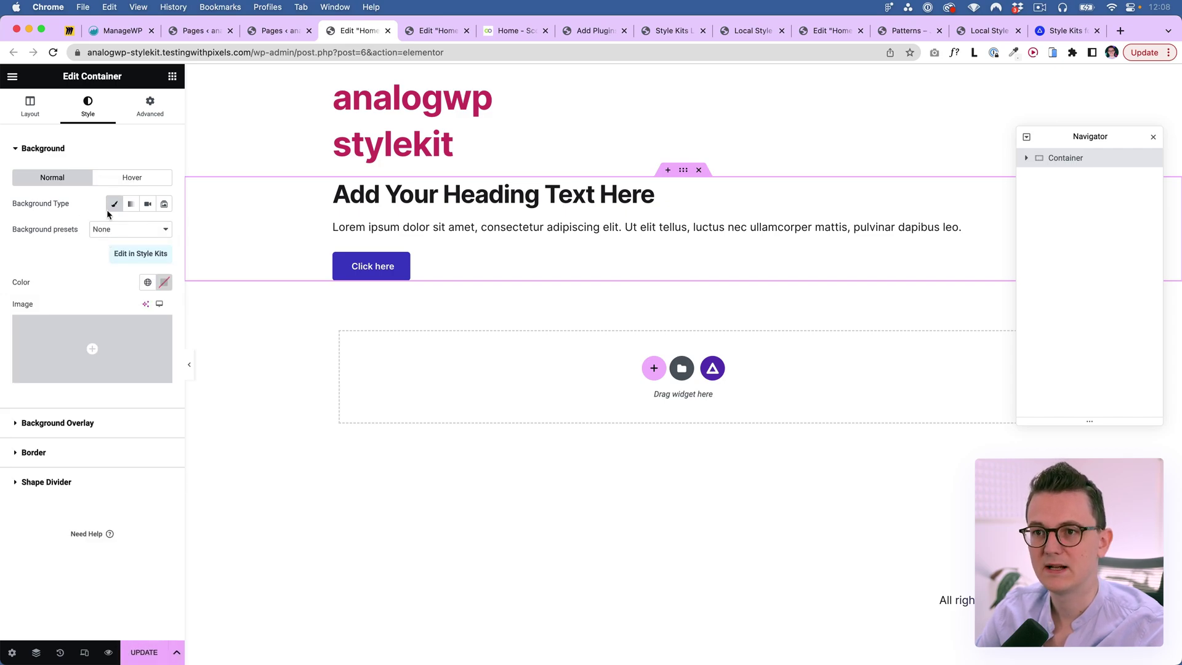
pyautogui.click(136, 230)
pyautogui.click(139, 240)
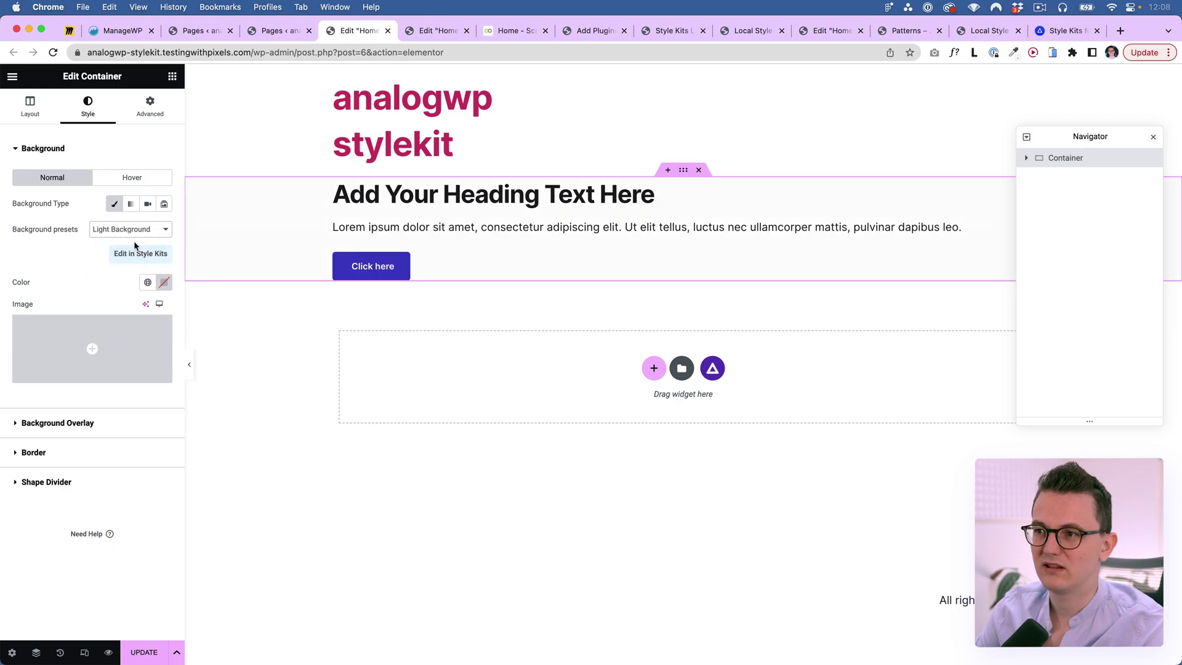
# Step: Try the Dark background preset on the container and return it to Light Background
pyautogui.click(122, 229)
pyautogui.click(122, 243)
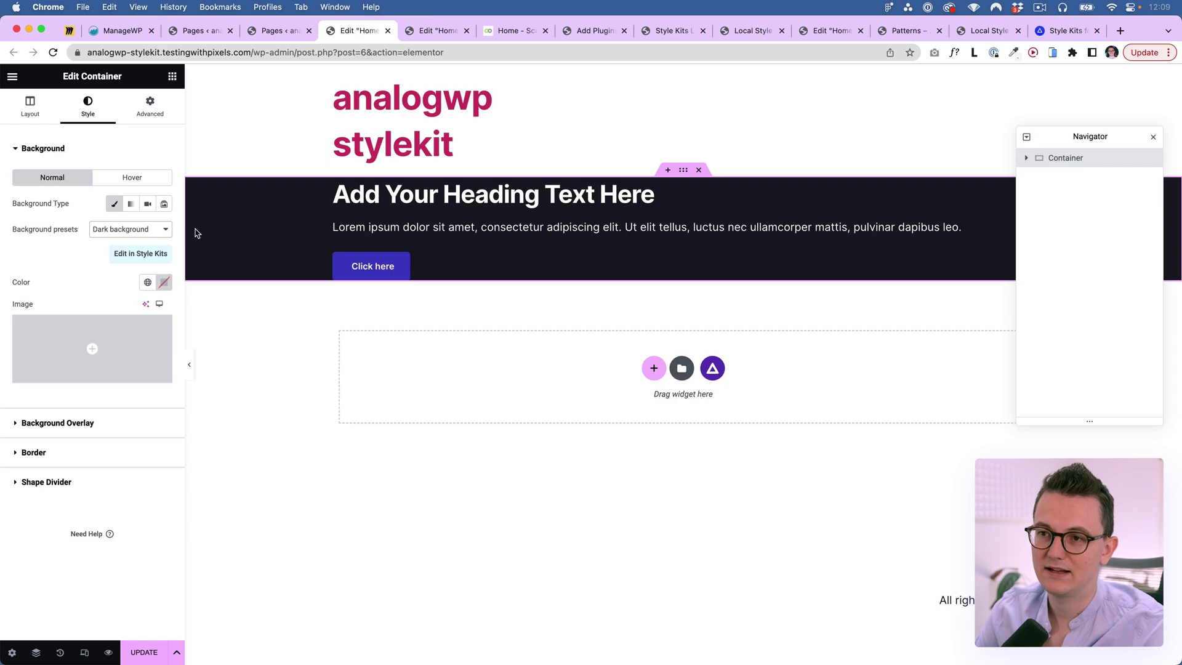
pyautogui.click(130, 229)
pyautogui.click(94, 257)
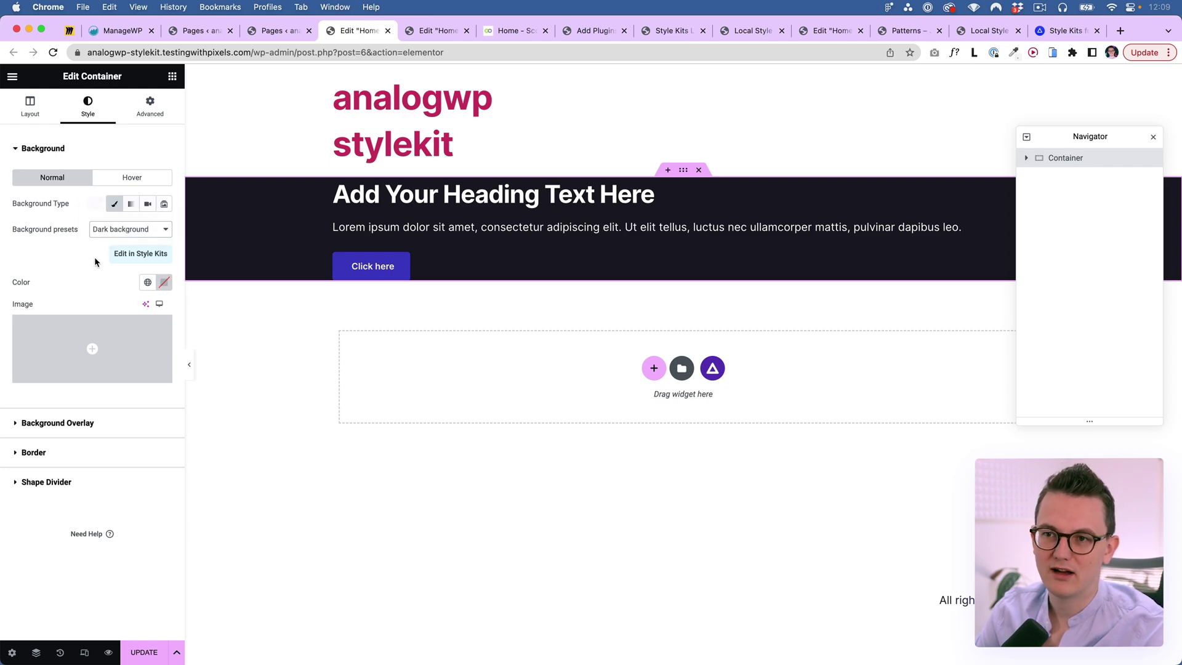
pyautogui.press('n')
pyautogui.click(129, 229)
pyautogui.click(121, 241)
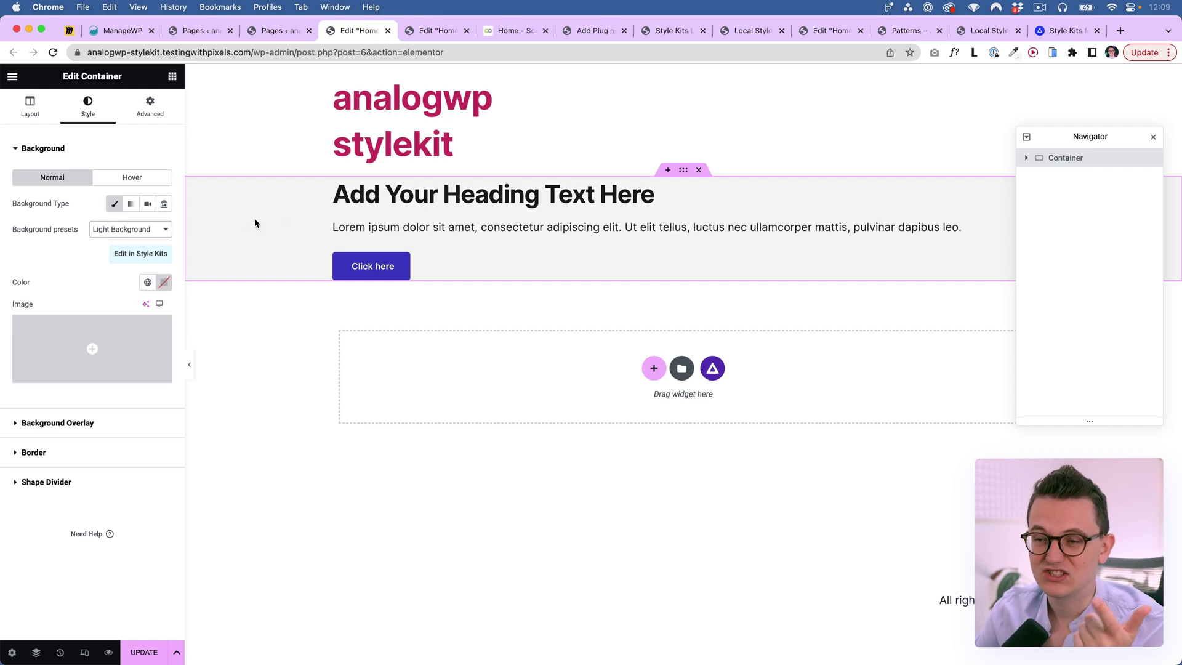
# Step: Clear the container's background preset by setting it to None
pyautogui.click(111, 234)
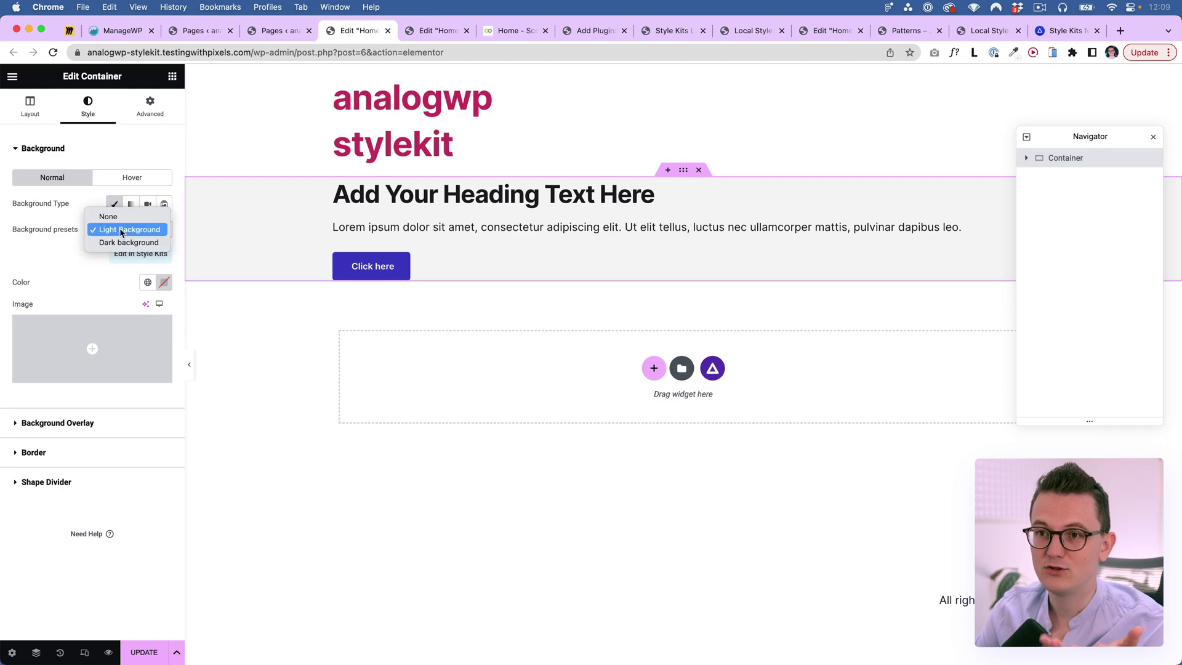
pyautogui.click(84, 271)
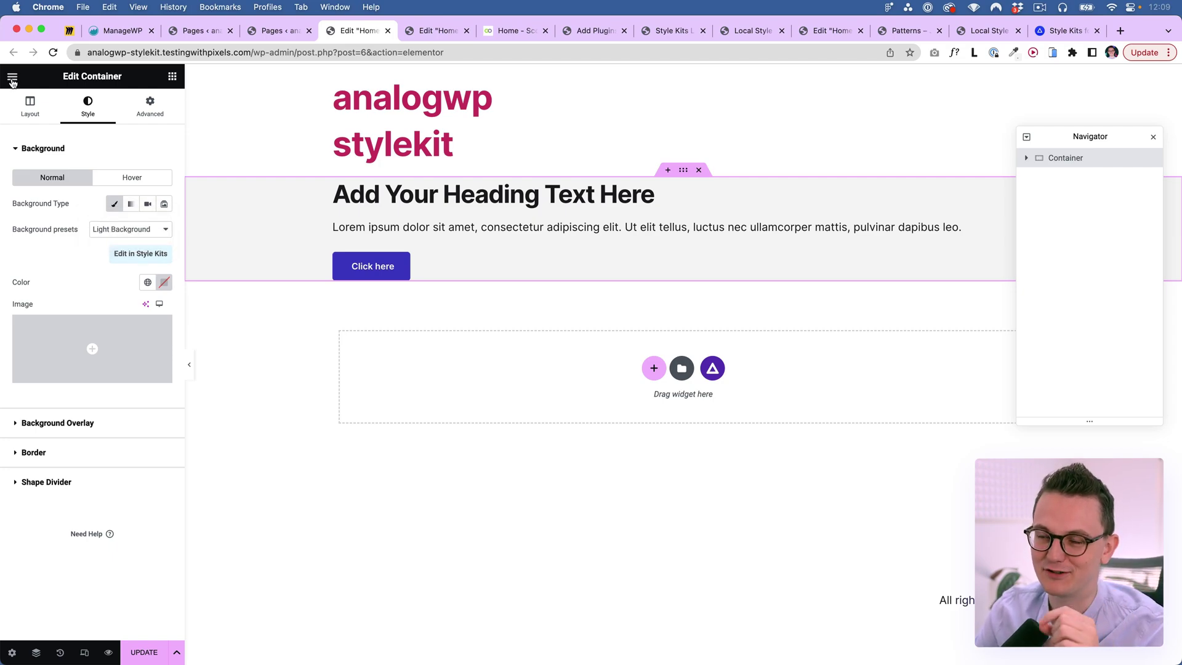
pyautogui.click(113, 231)
pyautogui.click(114, 217)
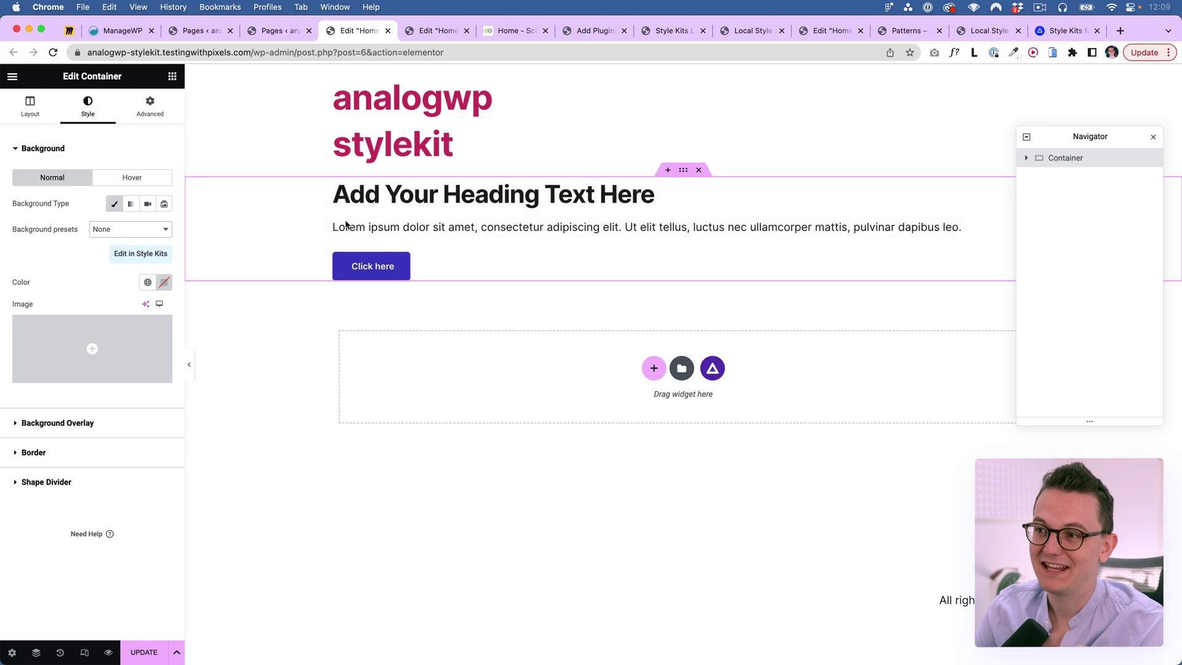
# Step: Set the container's background preset to Light Background
pyautogui.click(131, 230)
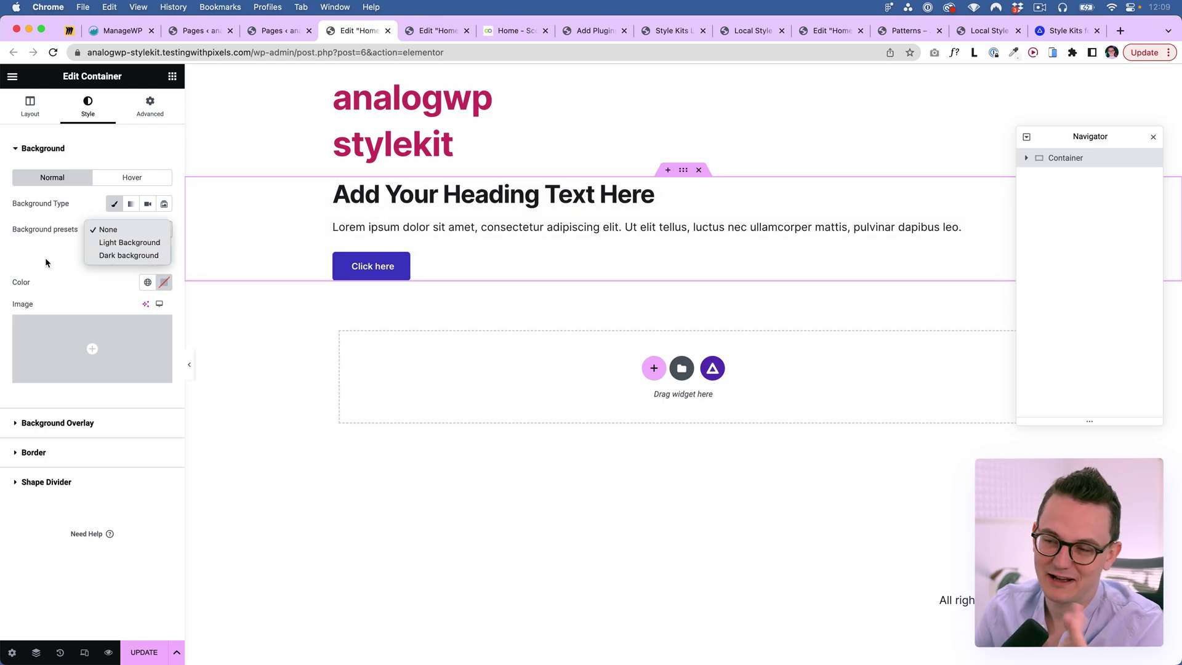
pyautogui.press('Down')
pyautogui.press('Return')
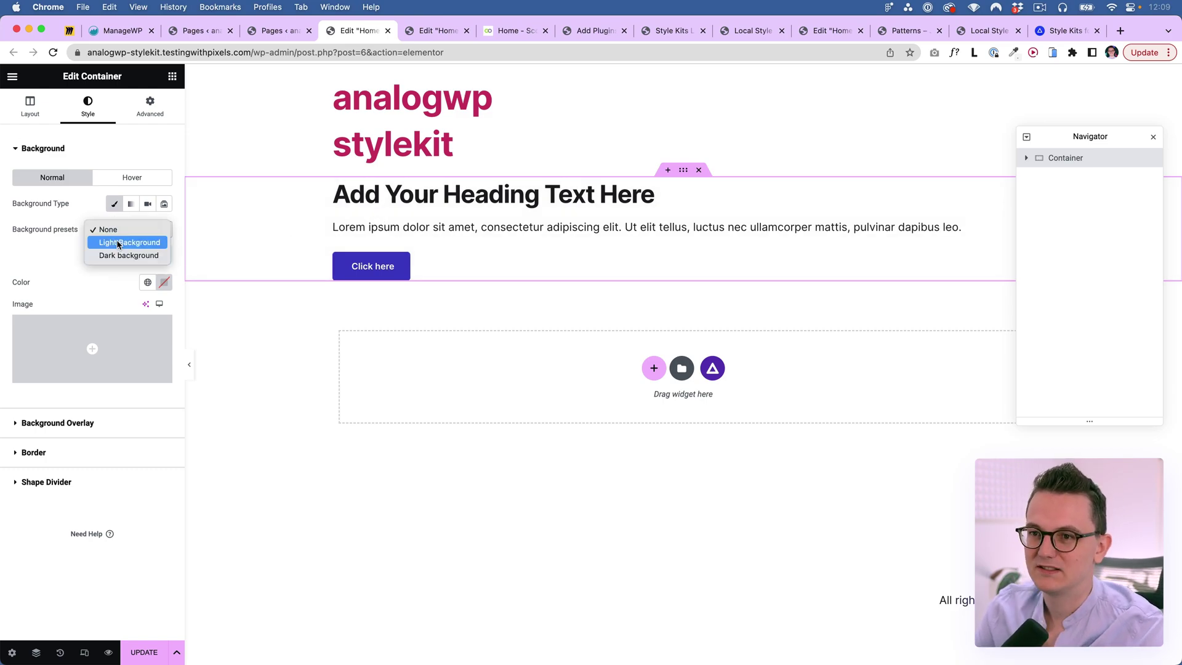
# Step: Inspect the container's layout and advanced settings and view the available Spacing Preset options
pyautogui.click(30, 106)
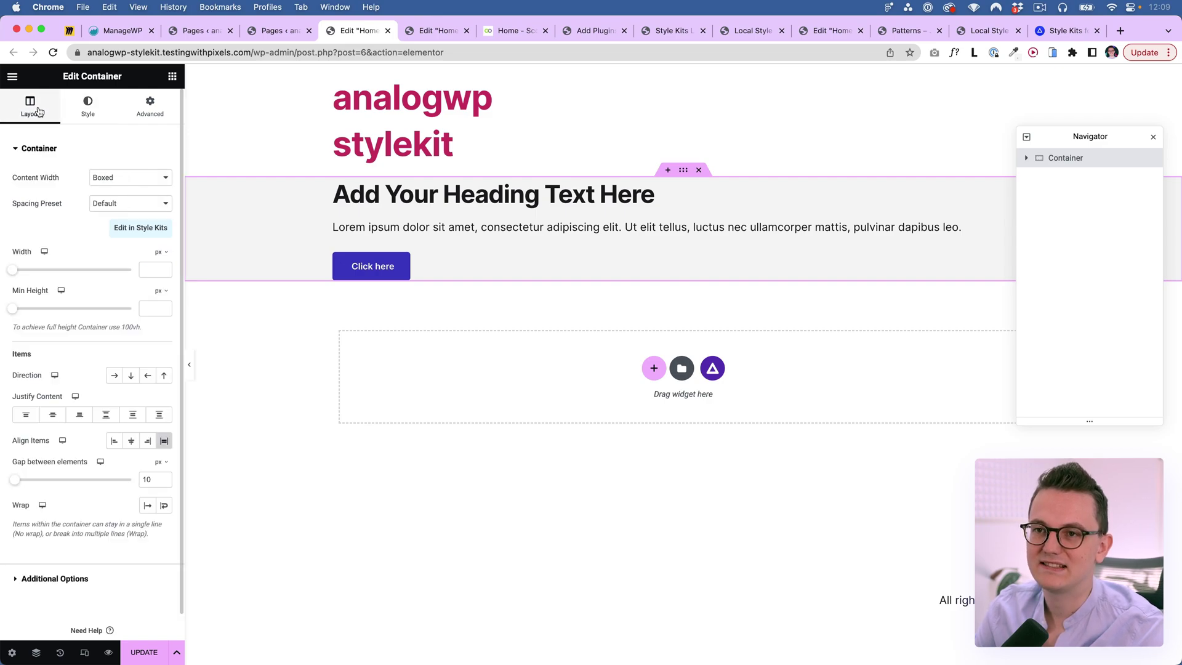
pyautogui.click(150, 110)
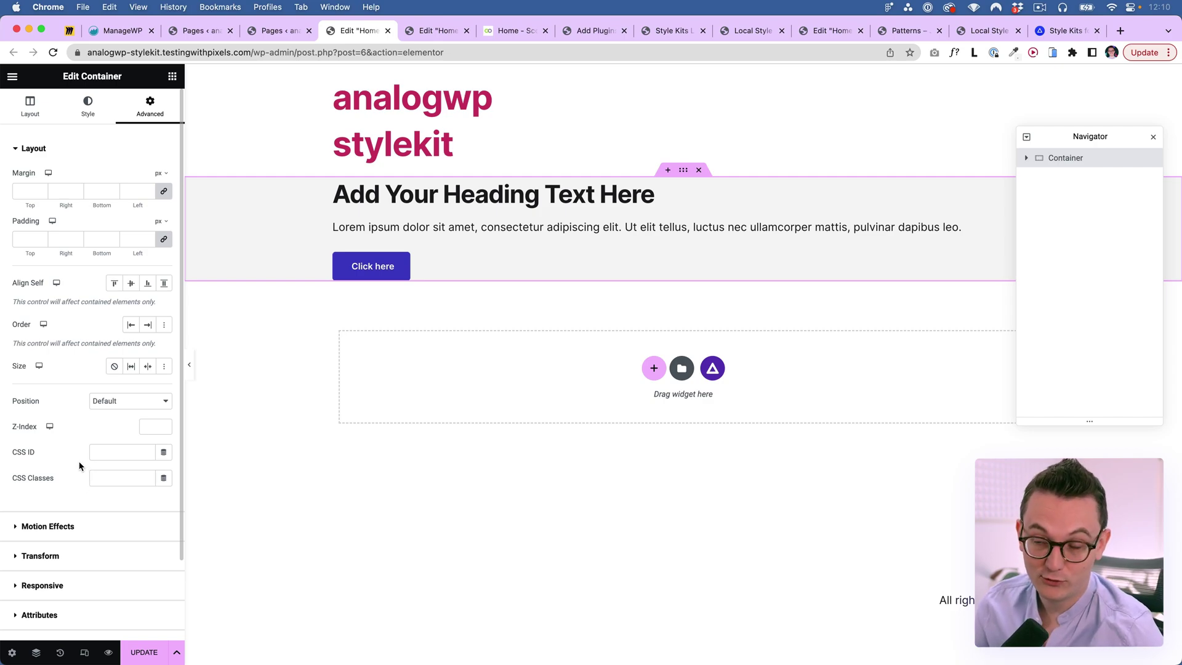
pyautogui.click(35, 110)
pyautogui.click(127, 205)
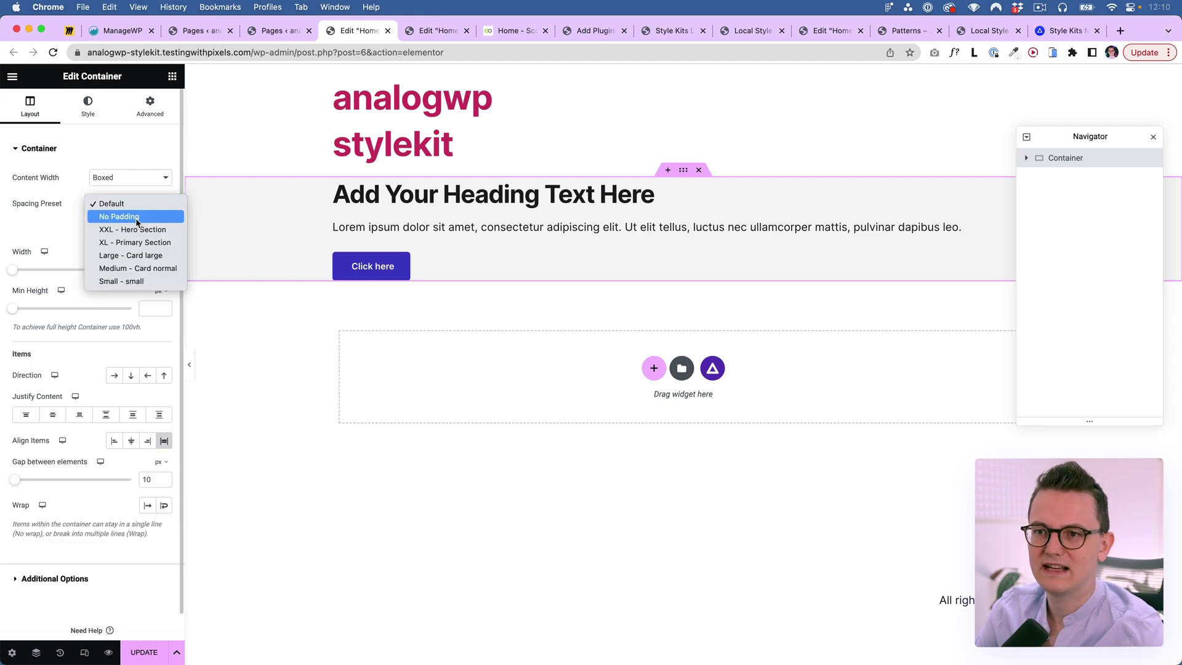
pyautogui.click(66, 210)
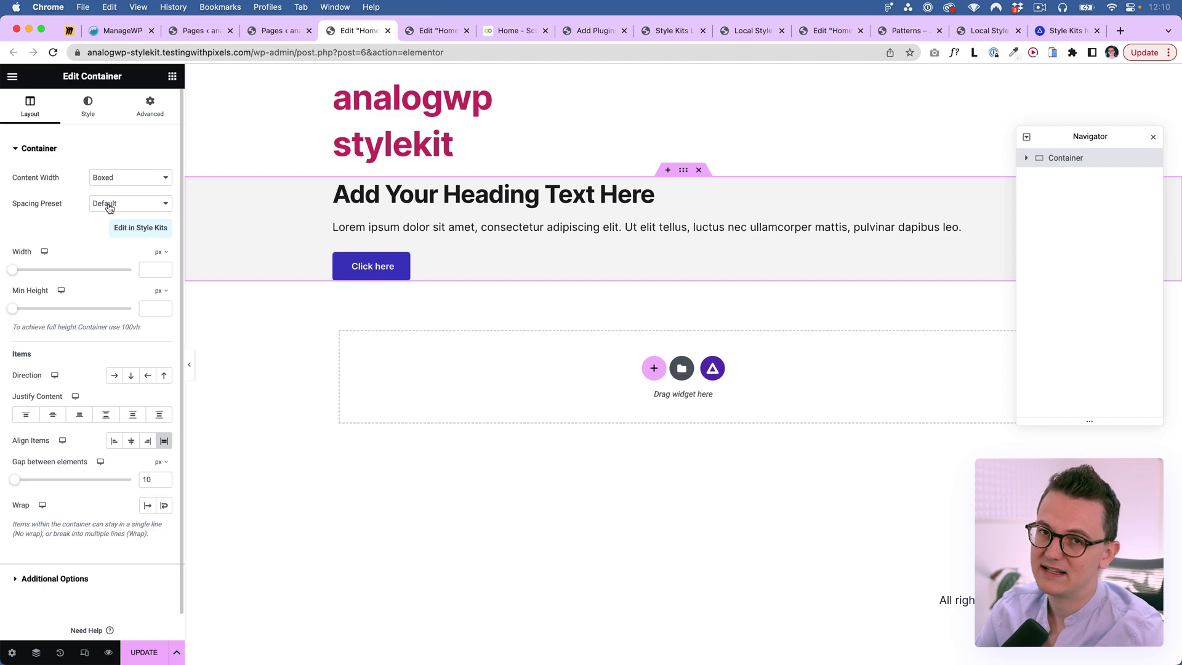
# Step: Try the No Padding, XXL - Hero Section, Small - small and Large - Card large spacing presets on the container
pyautogui.click(111, 207)
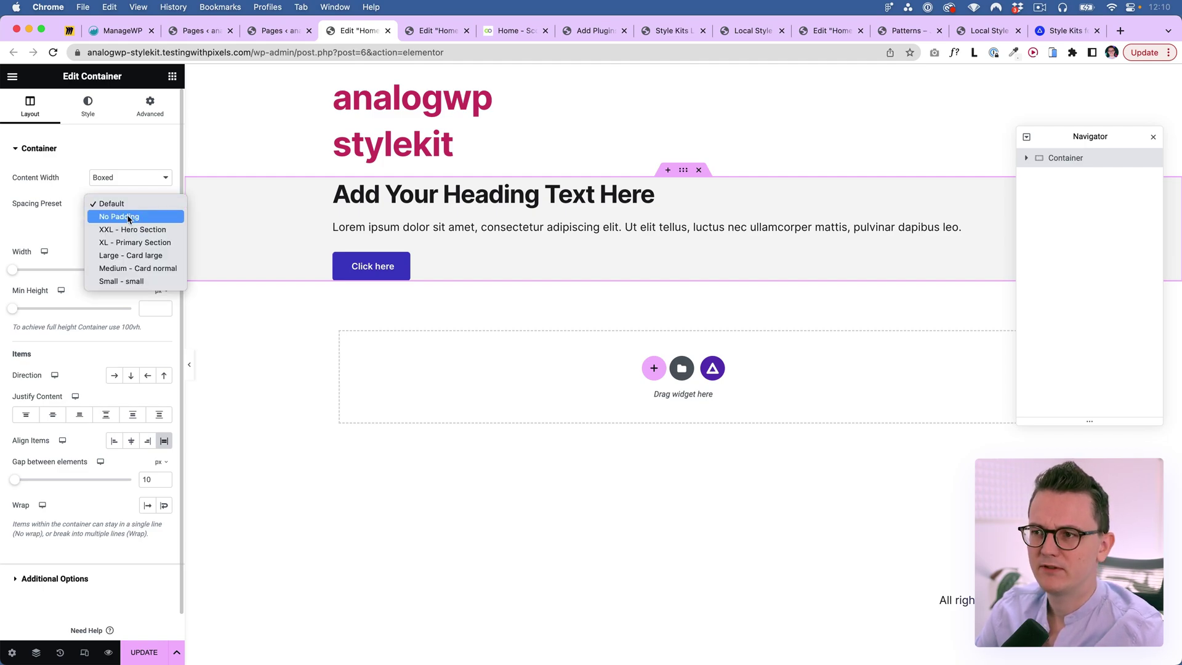
pyautogui.click(115, 216)
pyautogui.click(111, 204)
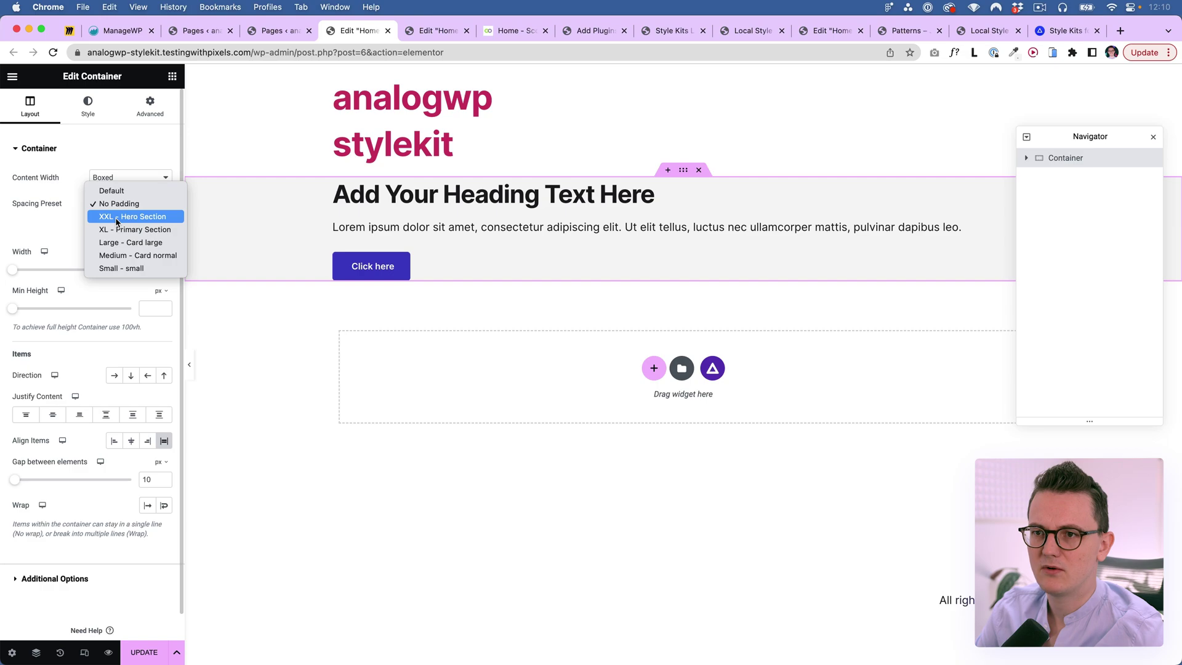
pyautogui.click(116, 215)
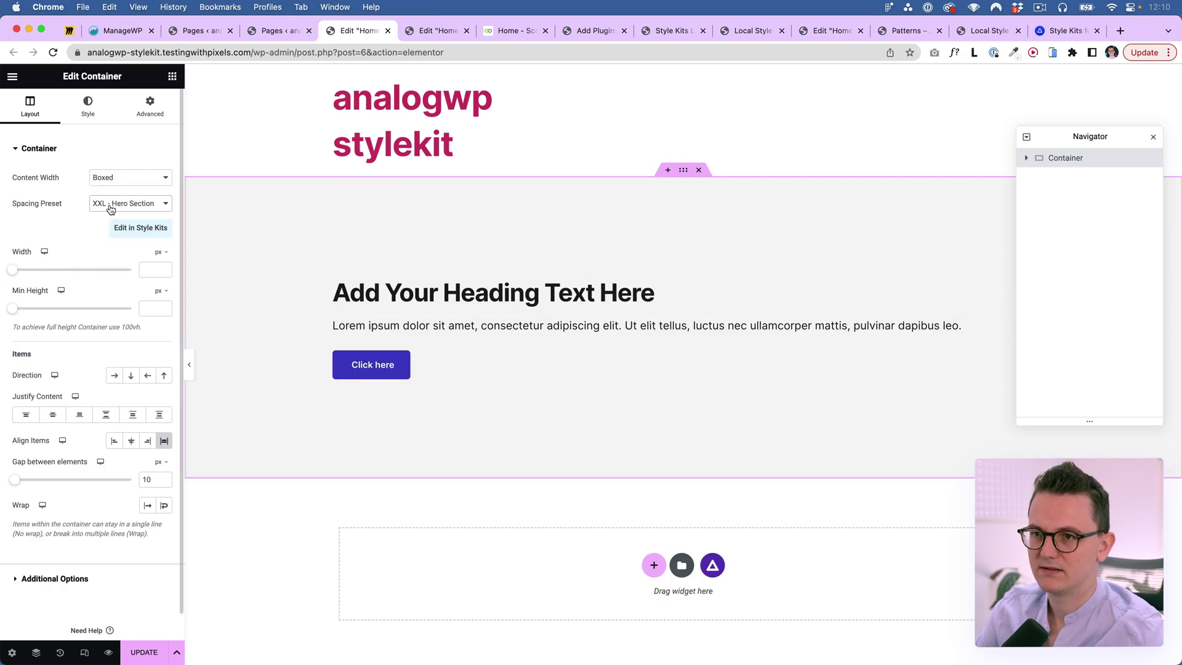
pyautogui.click(145, 205)
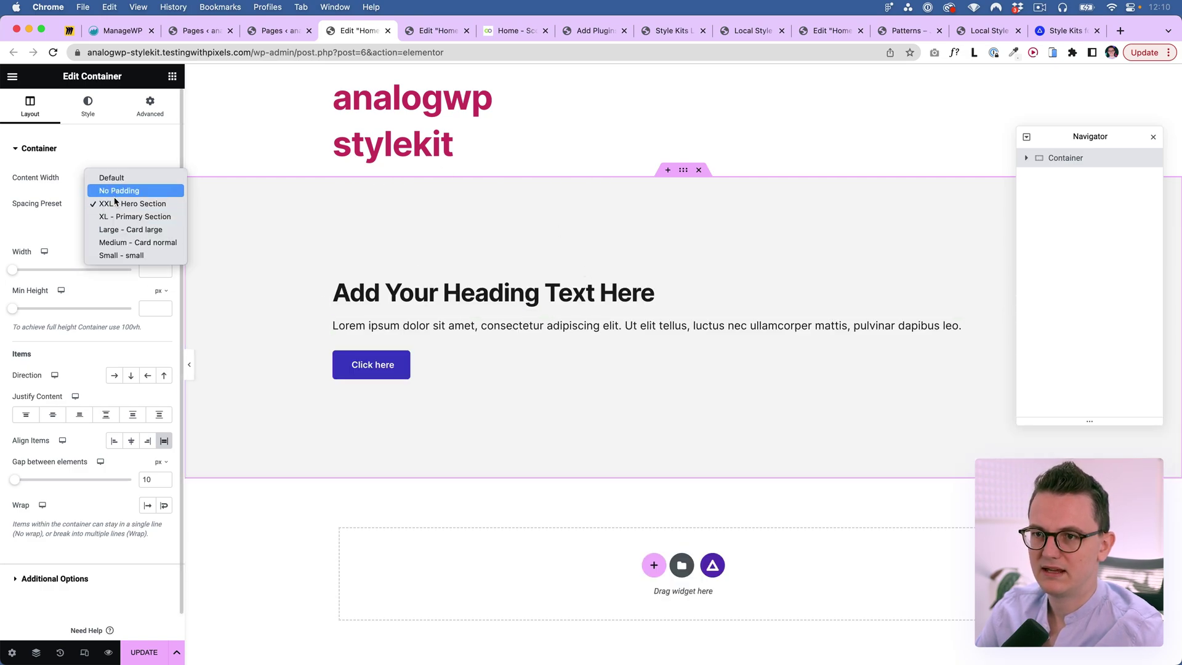
pyautogui.click(123, 255)
pyautogui.click(116, 205)
pyautogui.click(117, 177)
# Step: Set the container's spacing preset to XL - Primary Section
pyautogui.click(130, 205)
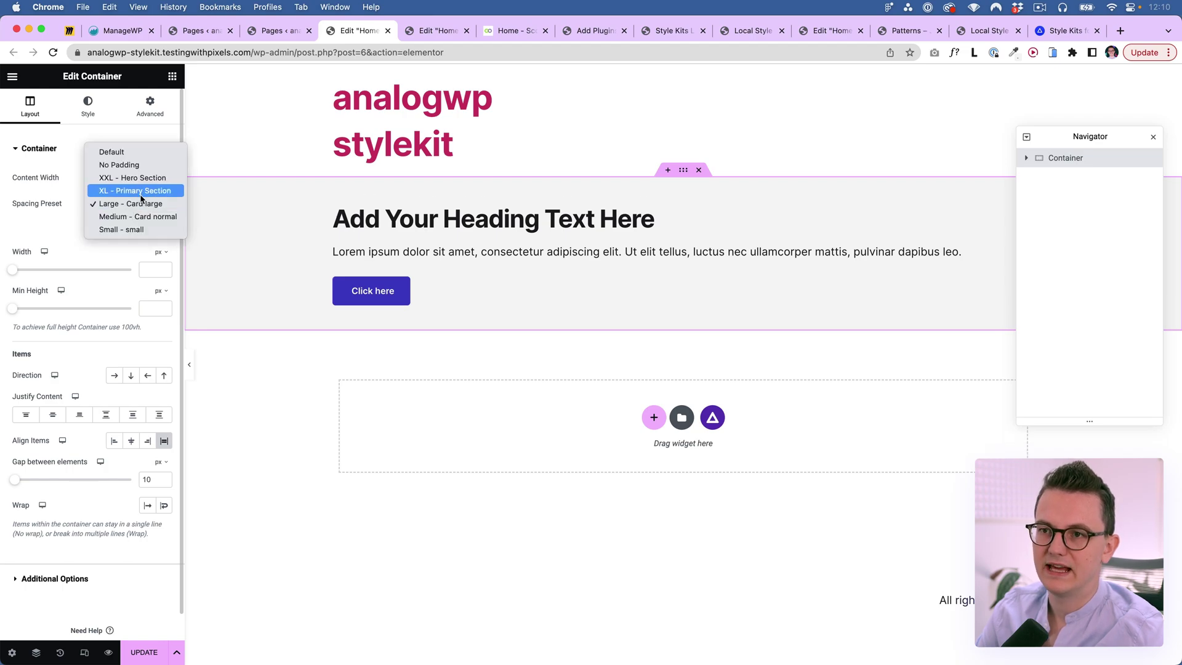
pyautogui.click(148, 193)
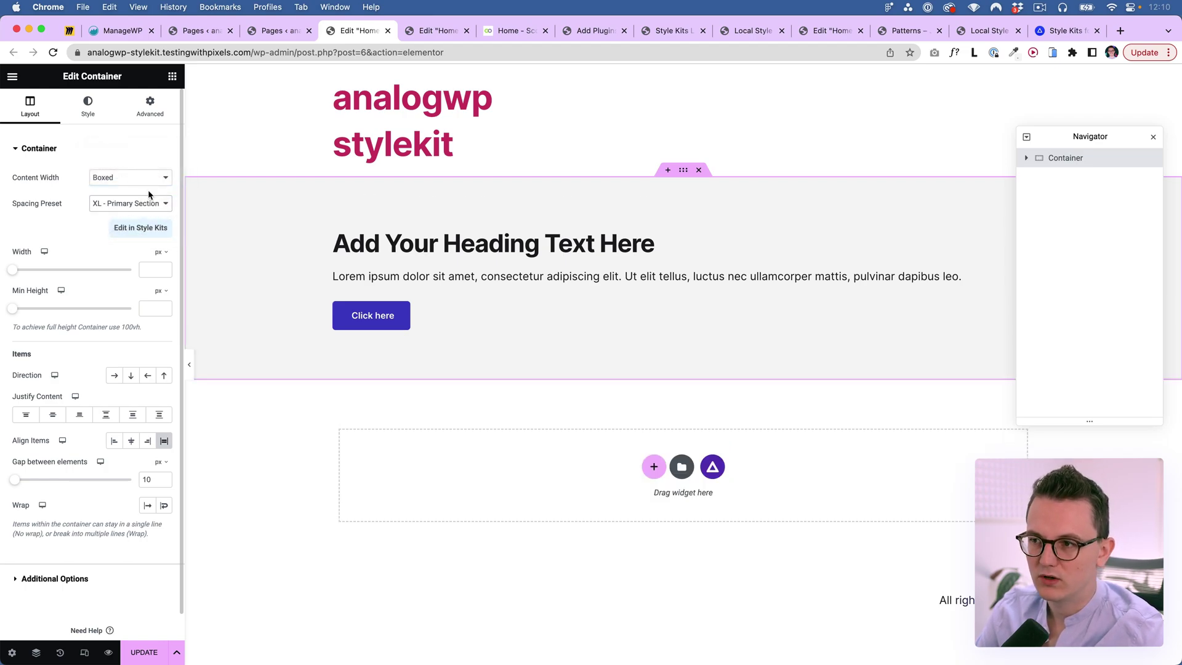
pyautogui.click(121, 204)
pyautogui.click(60, 210)
# Step: Duplicate the container and set the copy's background preset to Dark background
pyautogui.rightClick(684, 170)
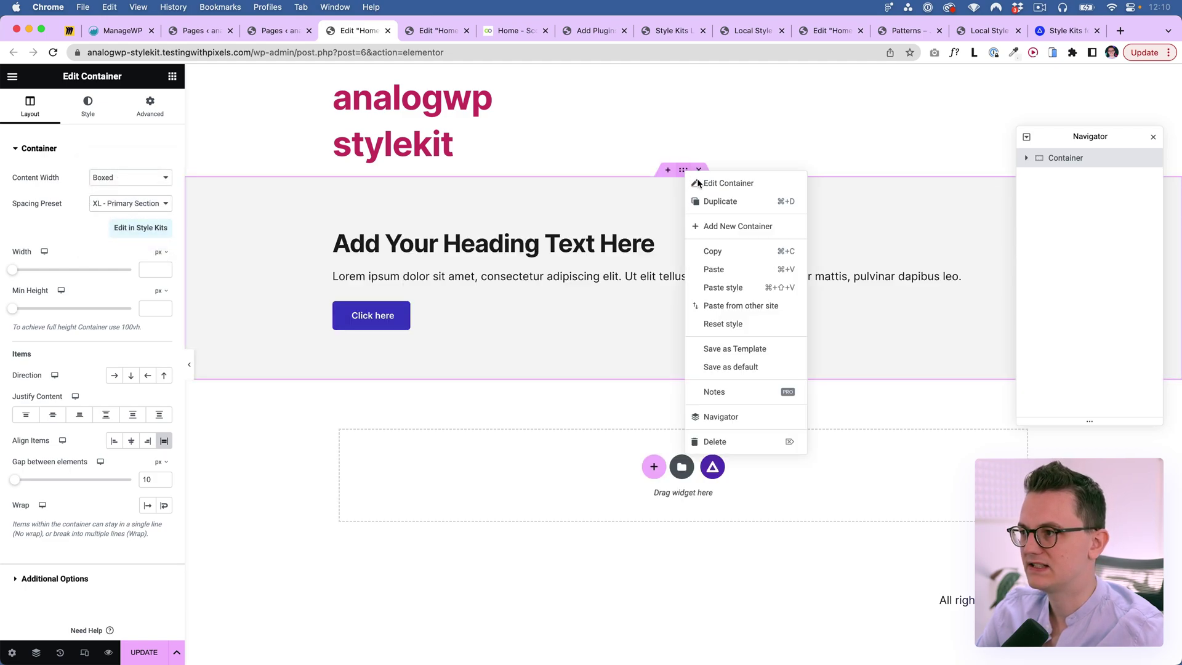
pyautogui.click(715, 201)
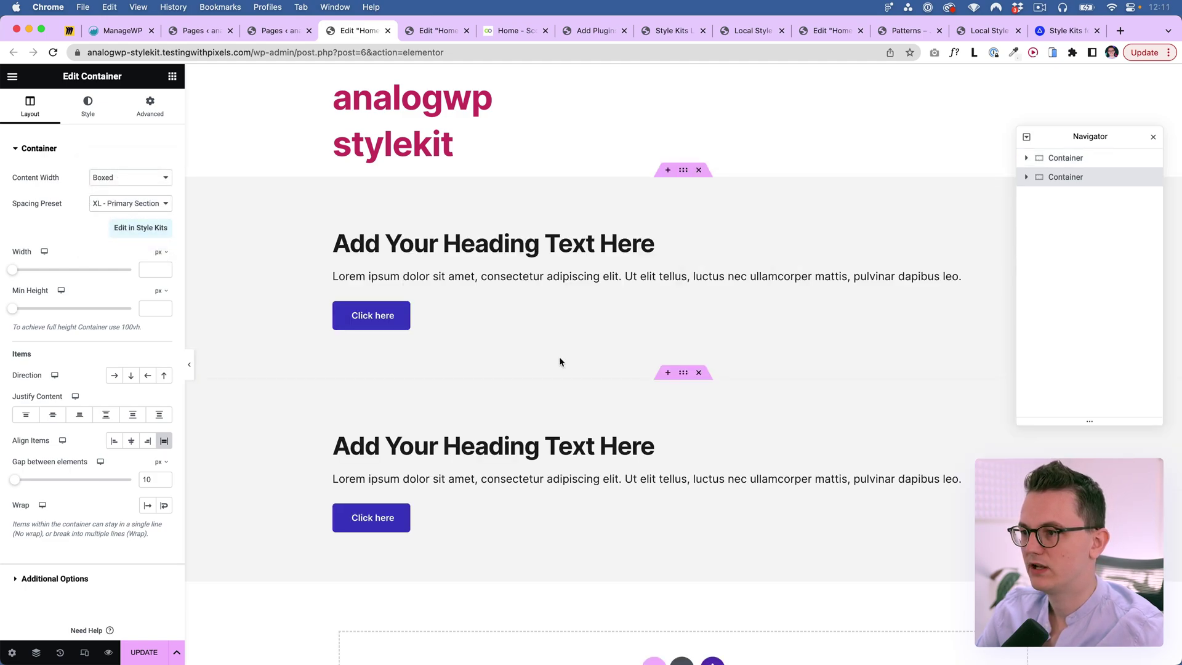
pyautogui.click(88, 106)
pyautogui.click(121, 230)
pyautogui.click(120, 240)
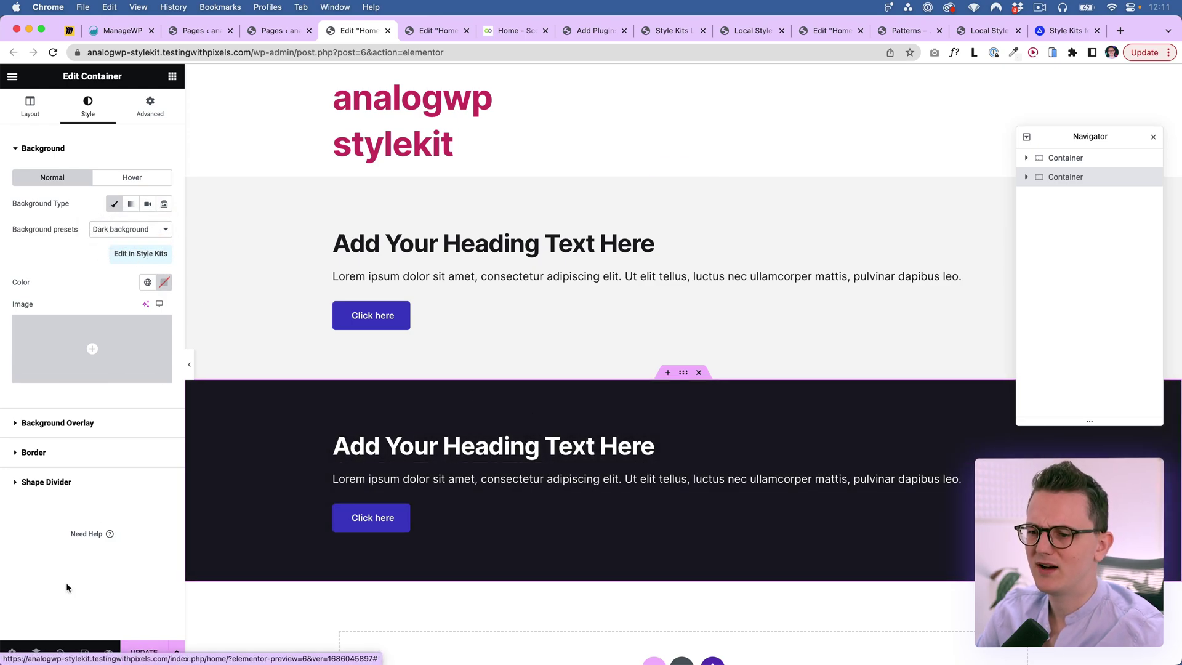
# Step: Open the container's background presets in the Style Kit settings and bring up the Container Spacing presets
pyautogui.click(133, 253)
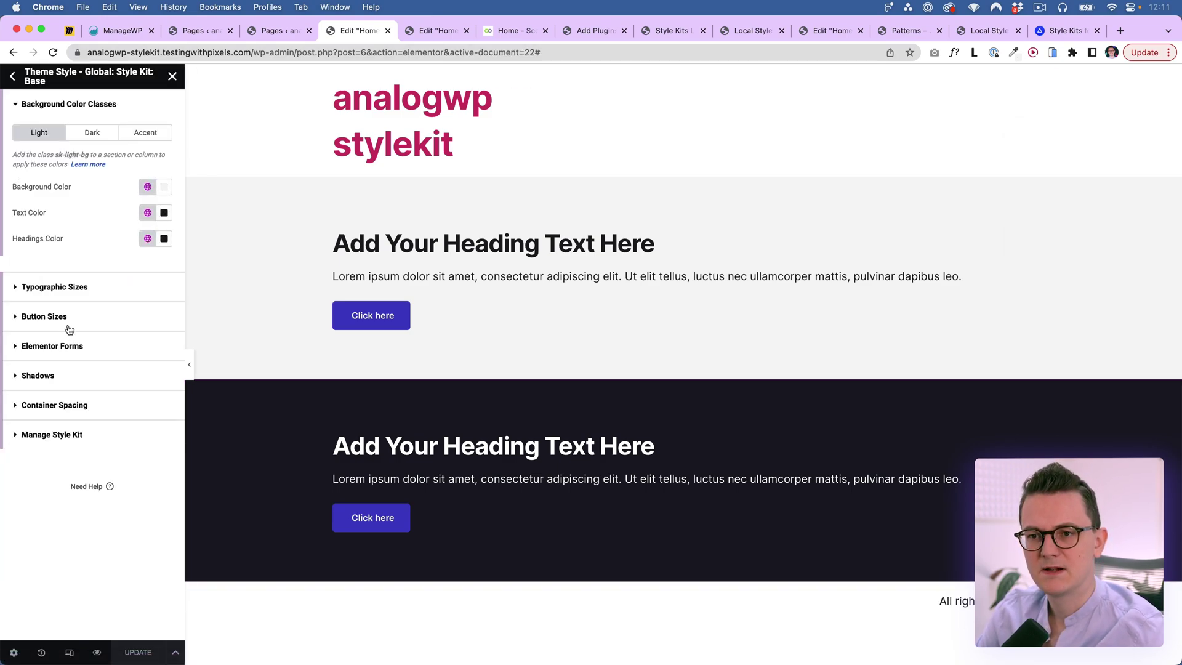
pyautogui.click(63, 406)
pyautogui.scroll(-6, 90, 426)
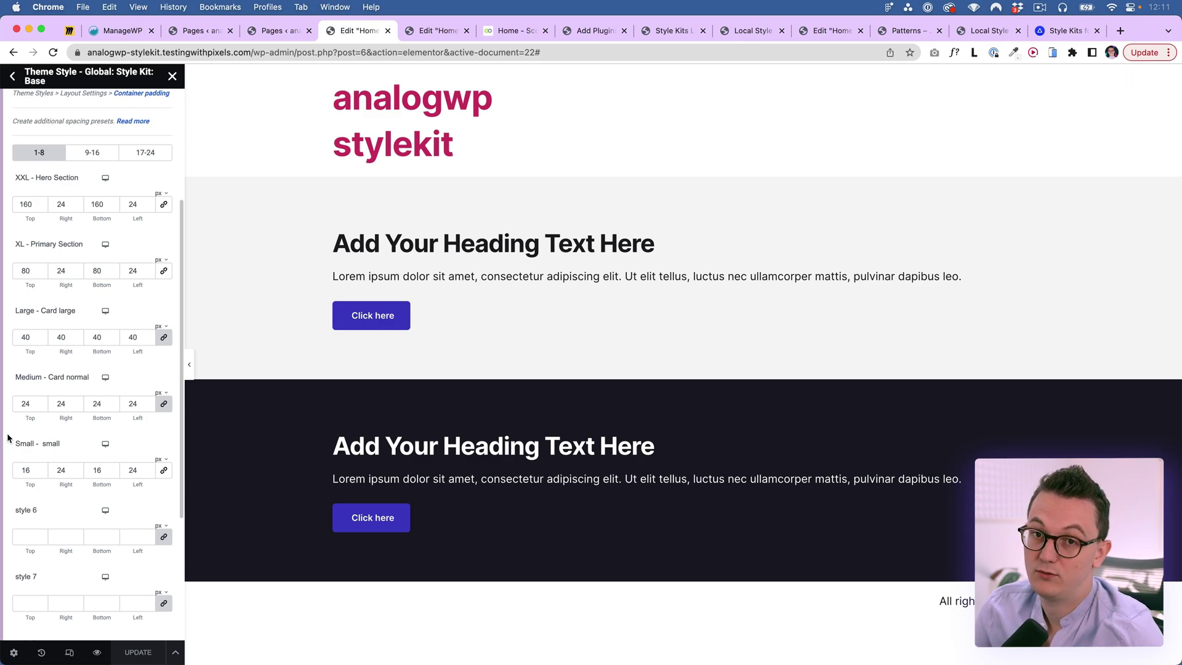
# Step: Try the custom unit for the XXL - Hero Section preset's padding and reopen its unit options
pyautogui.click(161, 194)
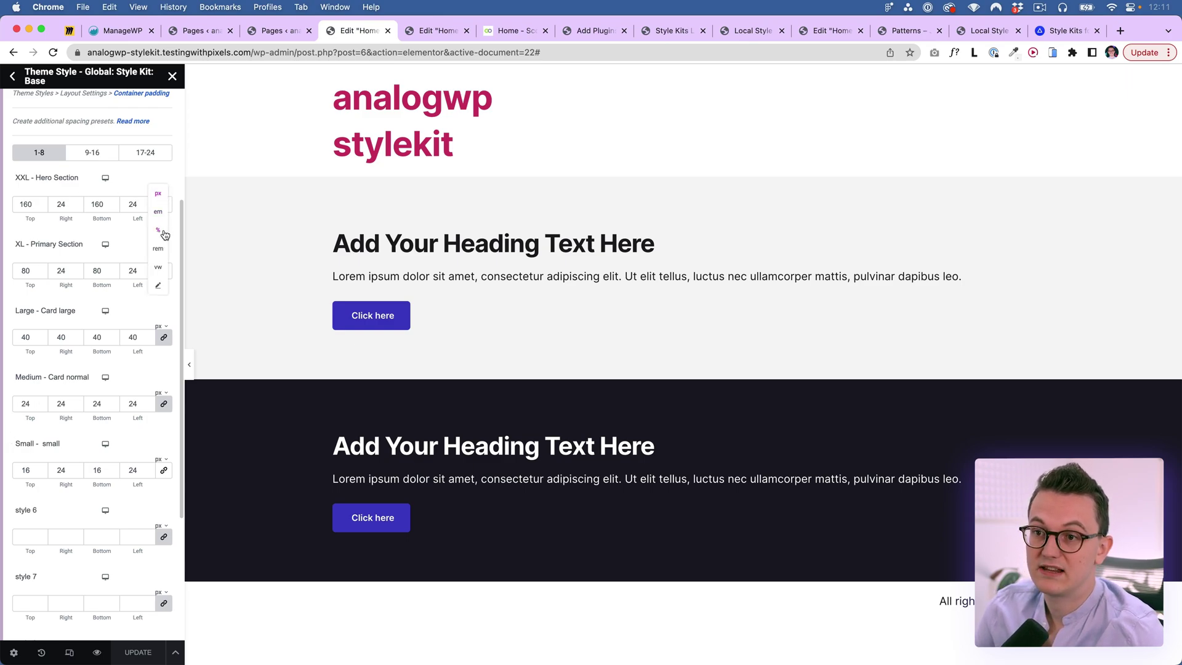
pyautogui.click(159, 288)
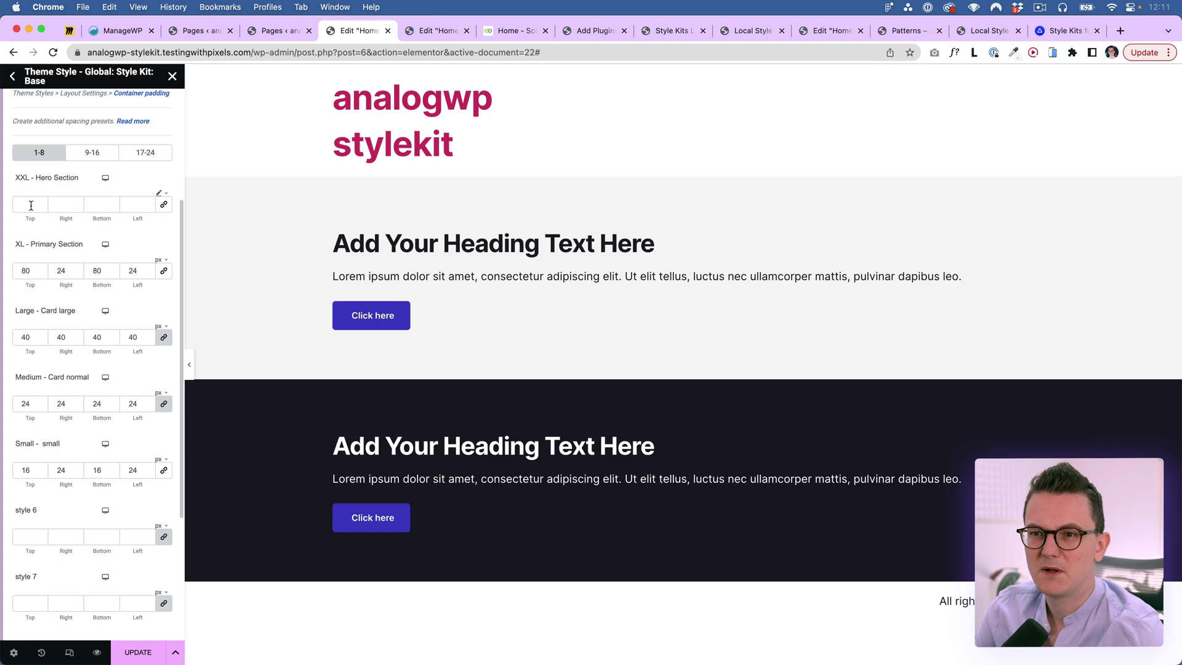
pyautogui.click(162, 196)
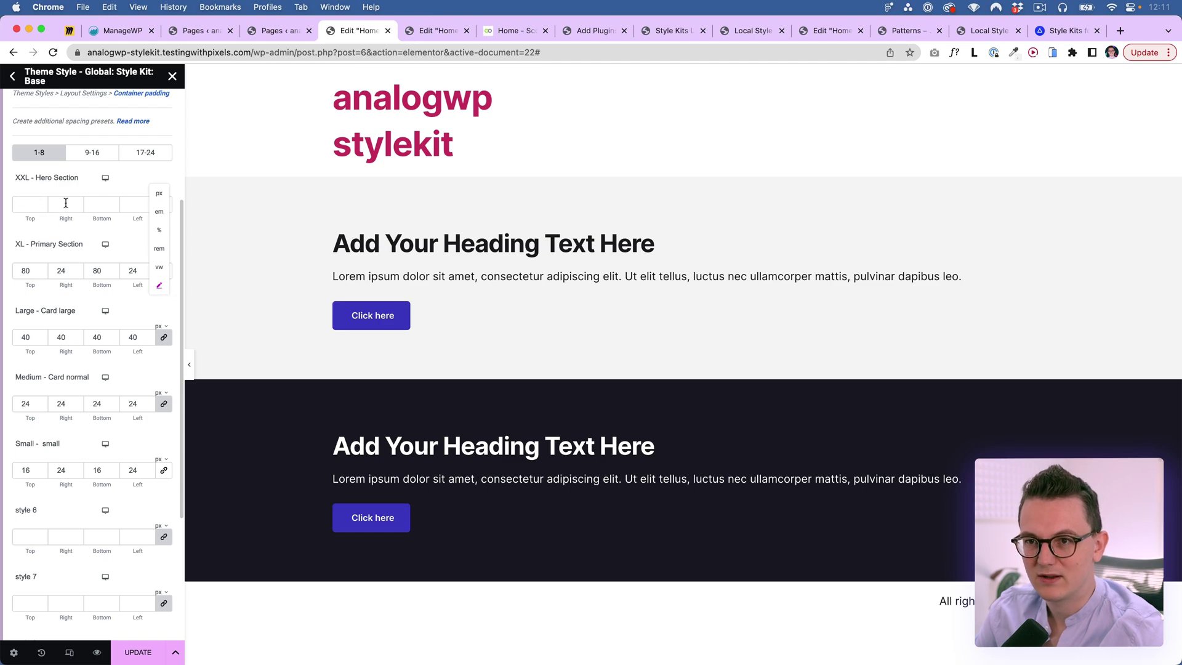
# Step: Set the XL - Primary Section preset's padding to 7 rem top and bottom and 0 left and right
pyautogui.click(162, 263)
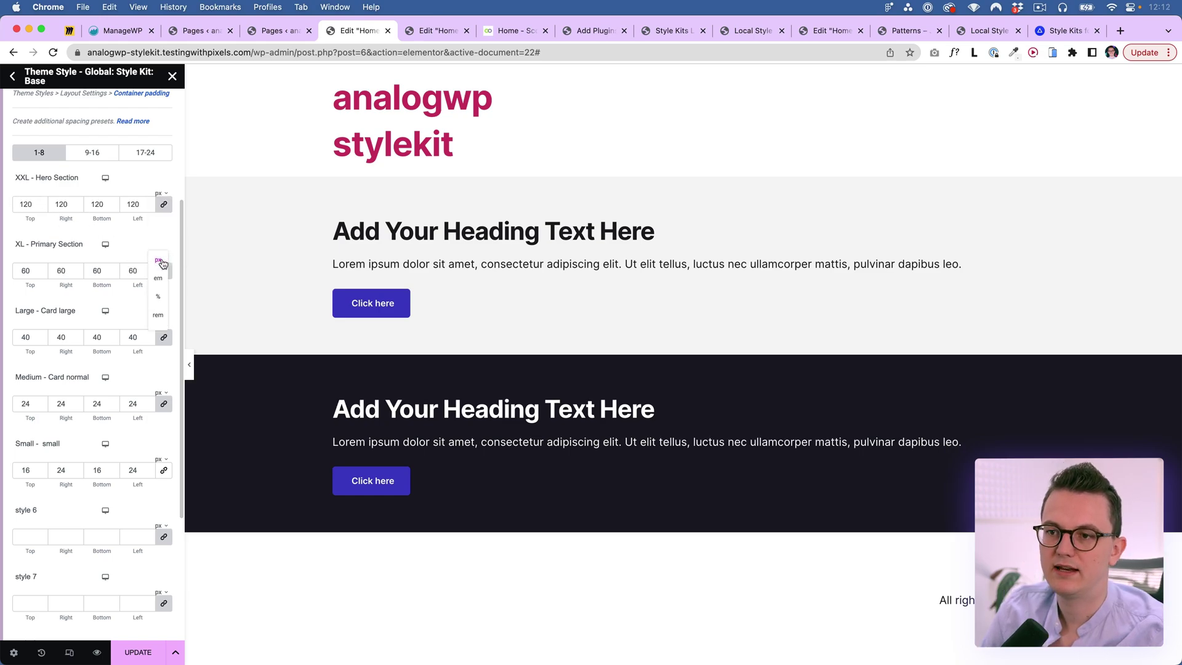
pyautogui.click(158, 316)
pyautogui.click(39, 273)
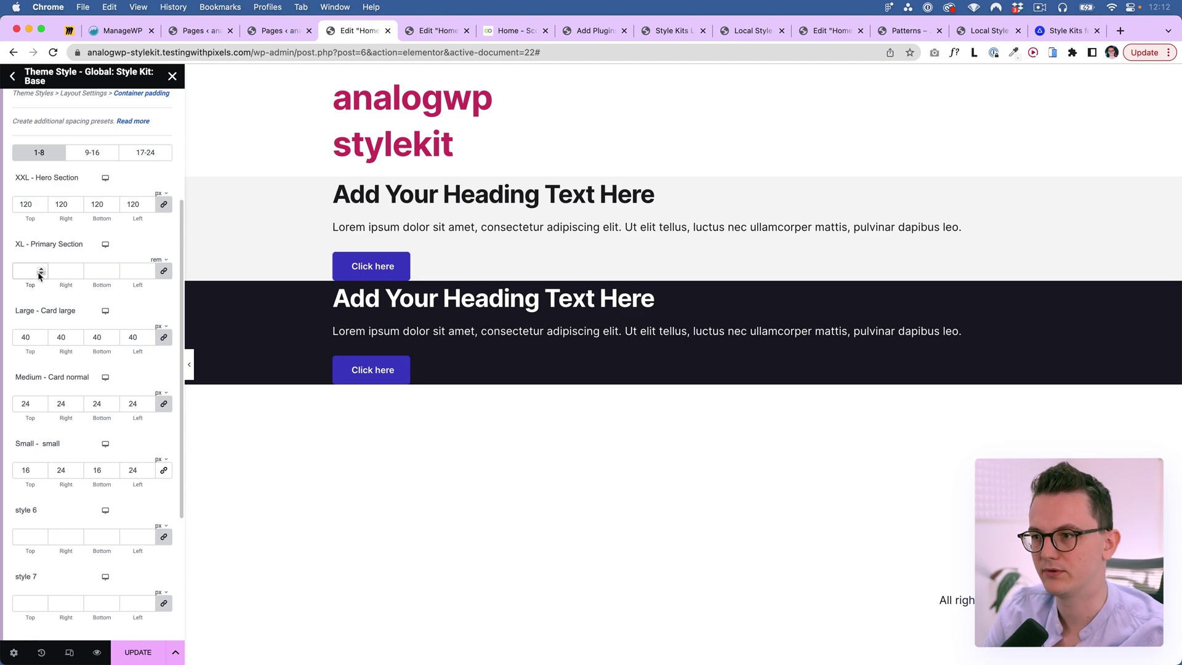
pyautogui.write('7')
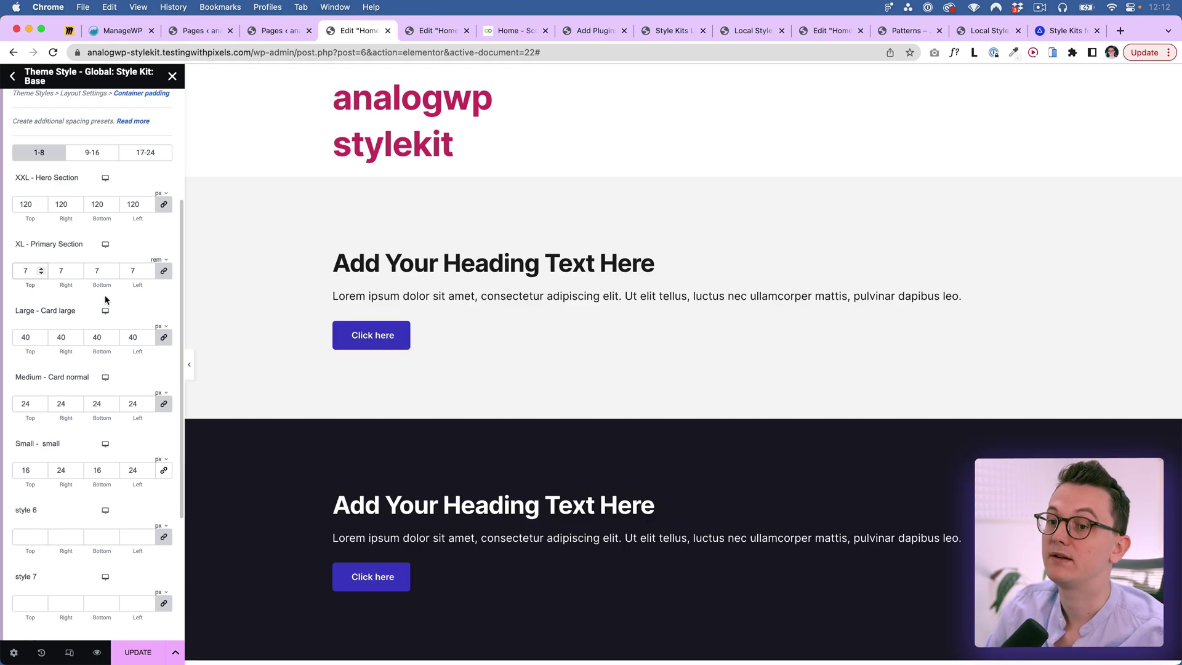
pyautogui.click(138, 273)
pyautogui.write('0')
pyautogui.doubleClick(61, 271)
pyautogui.write('0')
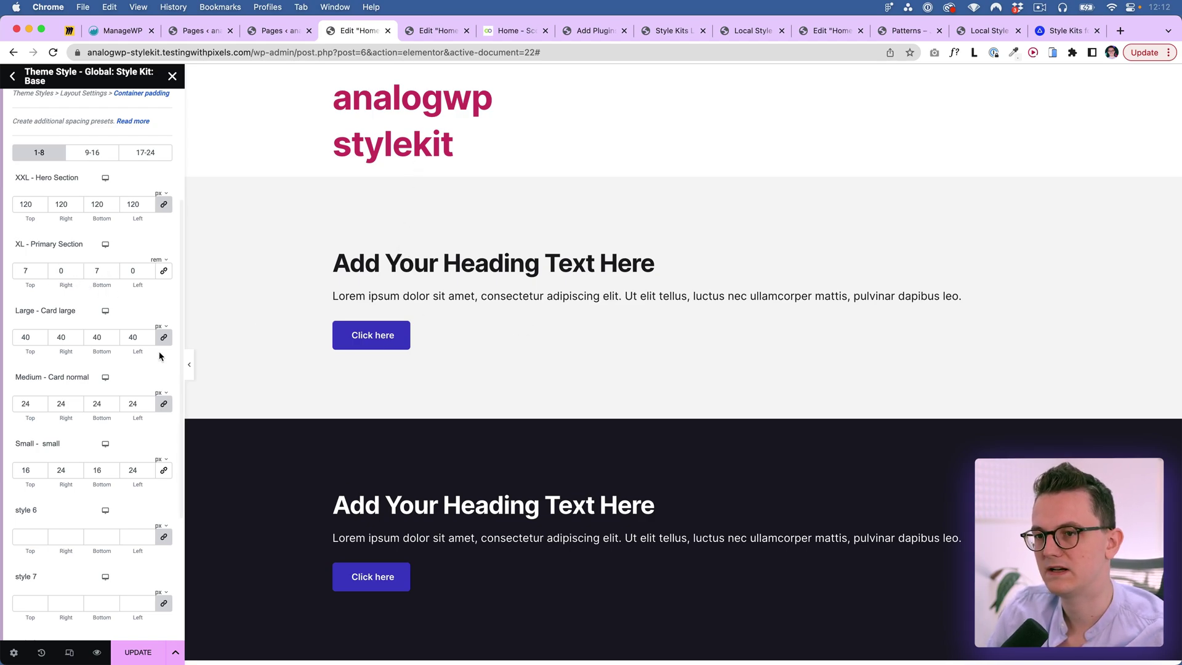
# Step: Try 4 rem as the XL - Primary Section's top and bottom padding, return it to 7 rem and view the available units
pyautogui.click(103, 270)
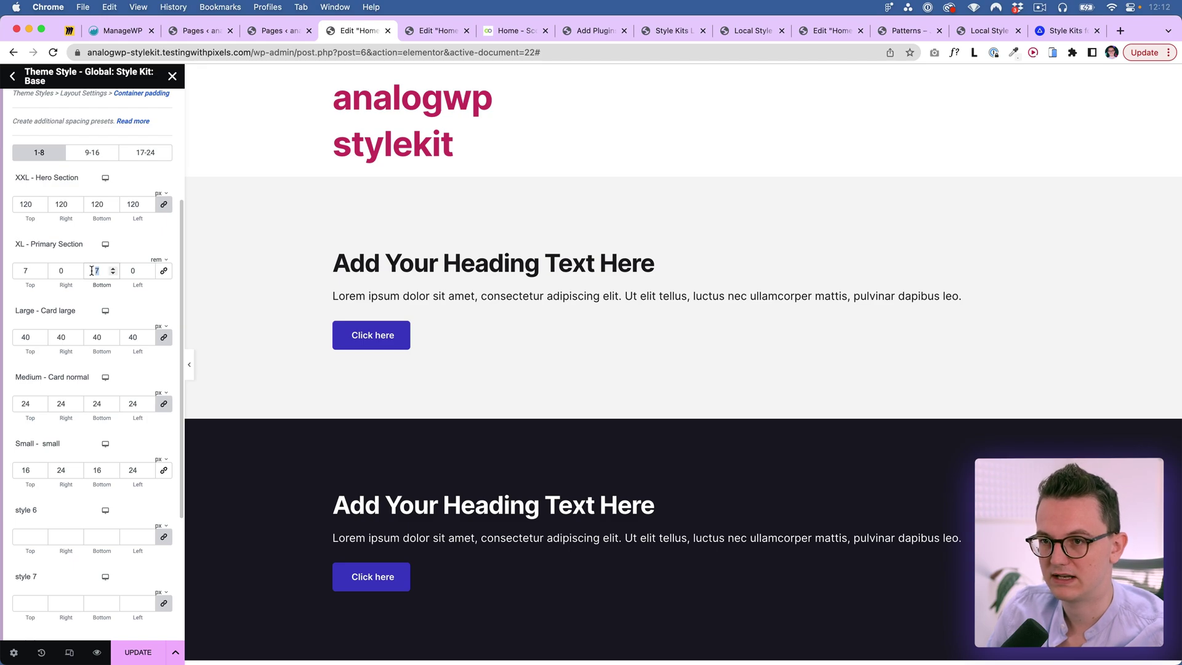
pyautogui.scroll(-1, 409, 628)
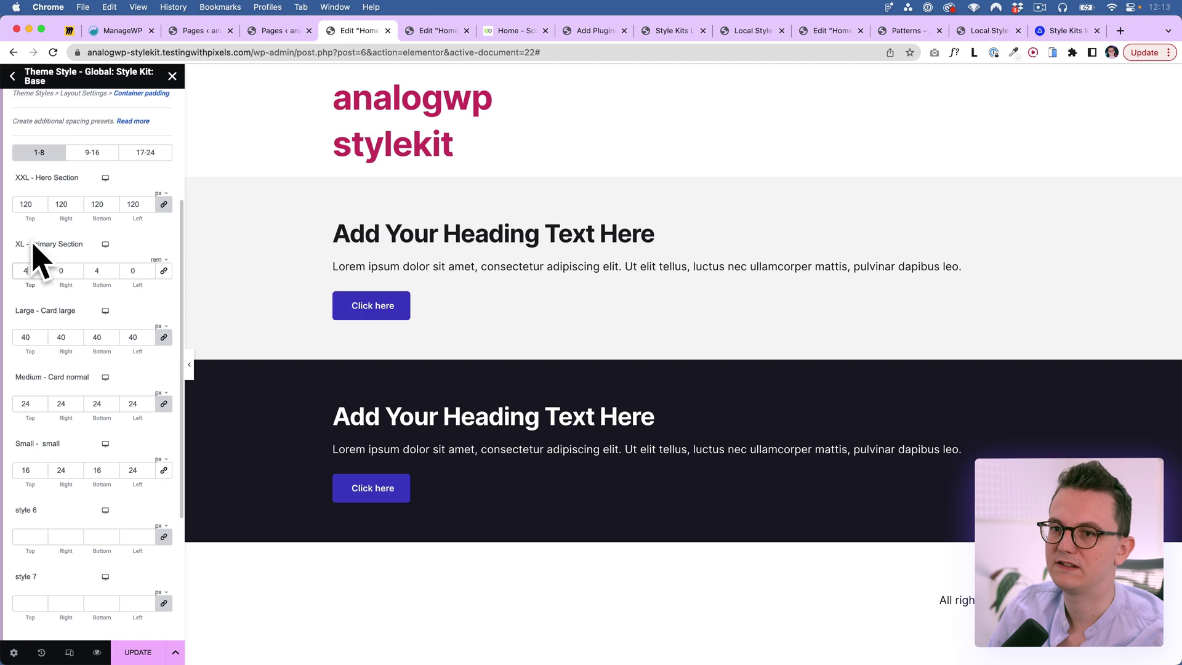
pyautogui.press('Up')
pyautogui.press('Up')
pyautogui.press('Up')
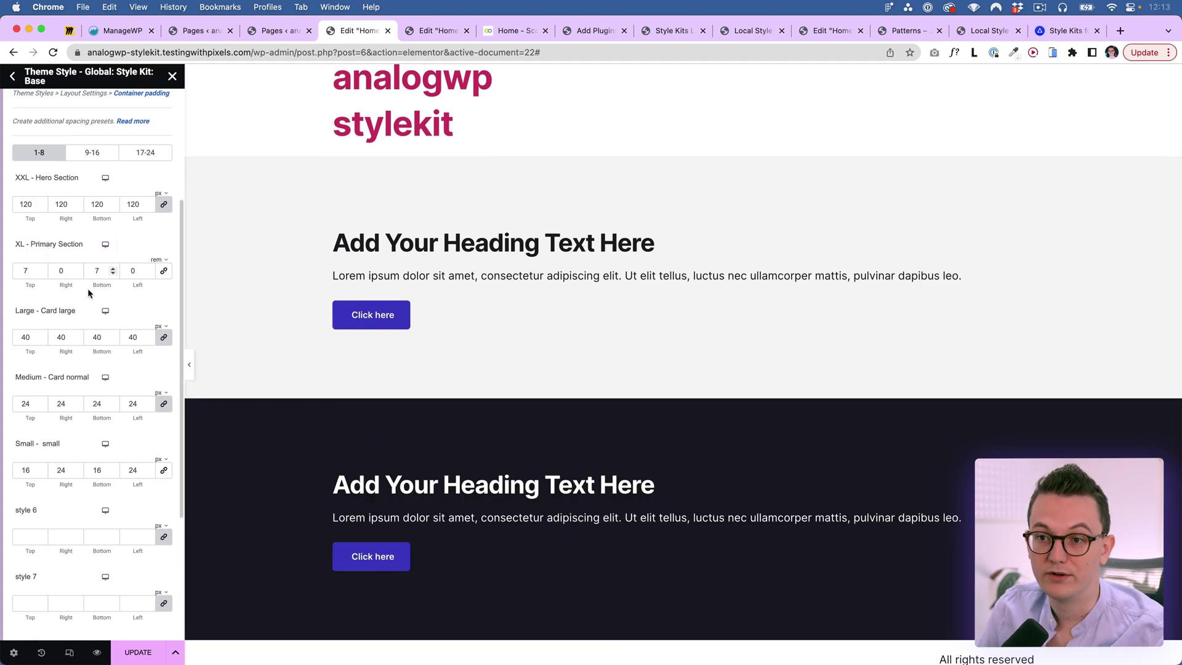
pyautogui.click(157, 259)
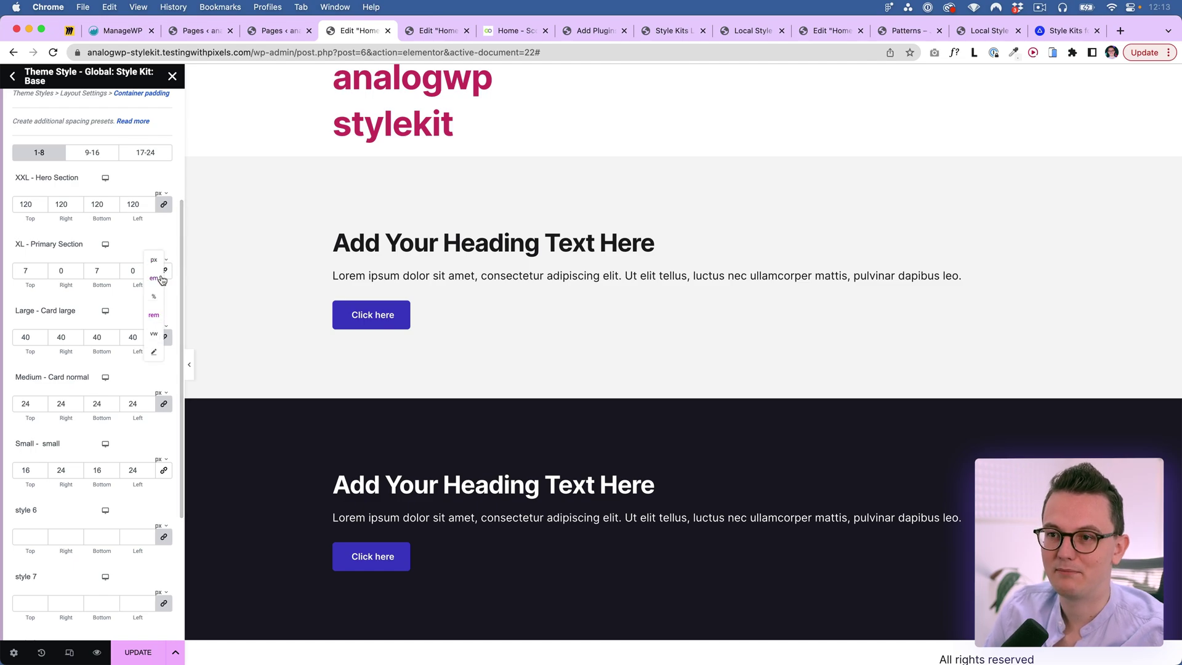
pyautogui.click(125, 302)
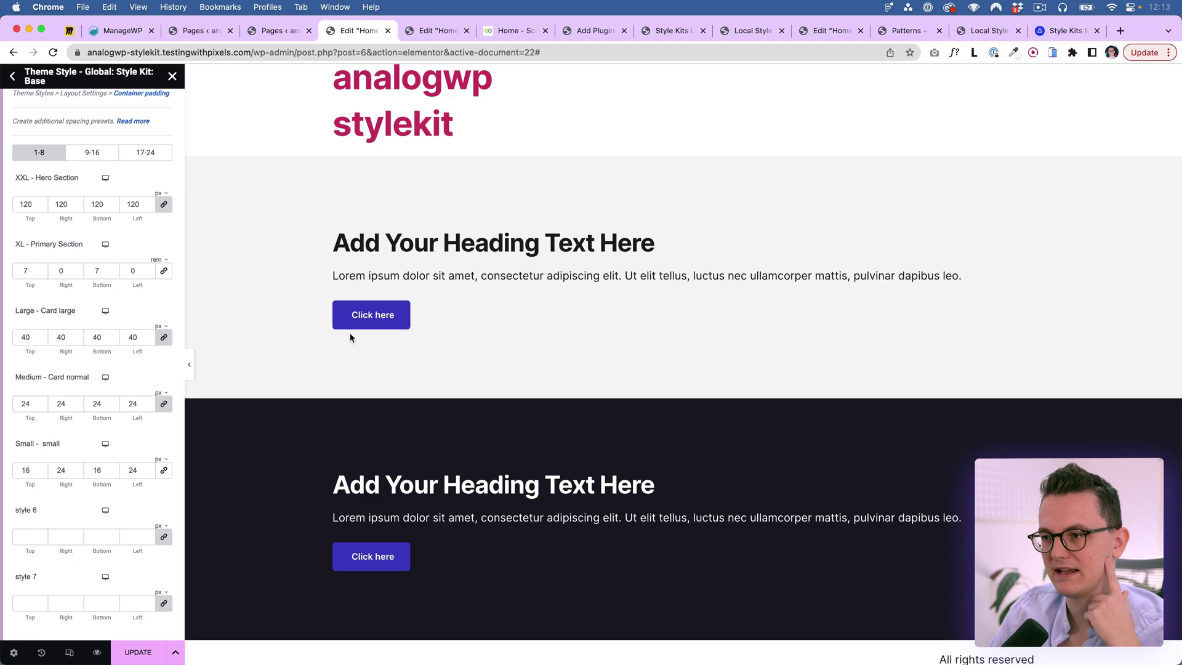
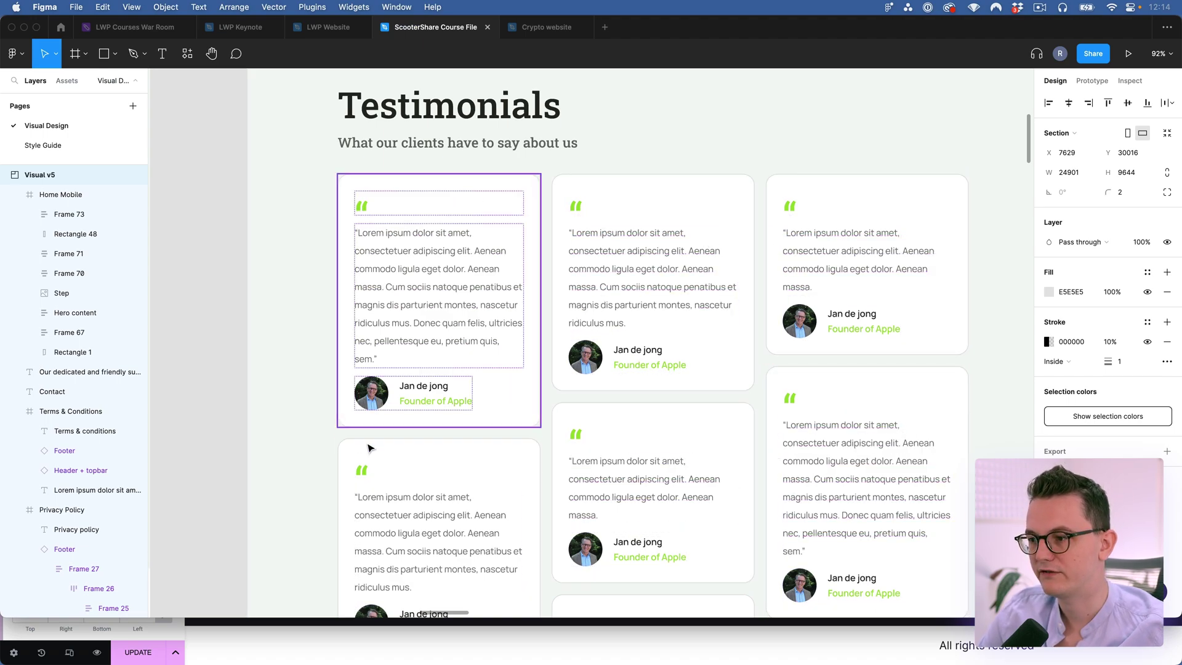
# Step: Return to Chrome and rename the style 6 spacing preset "Card design 1" with 25 px padding on all sides
pyautogui.press('super+Tab')
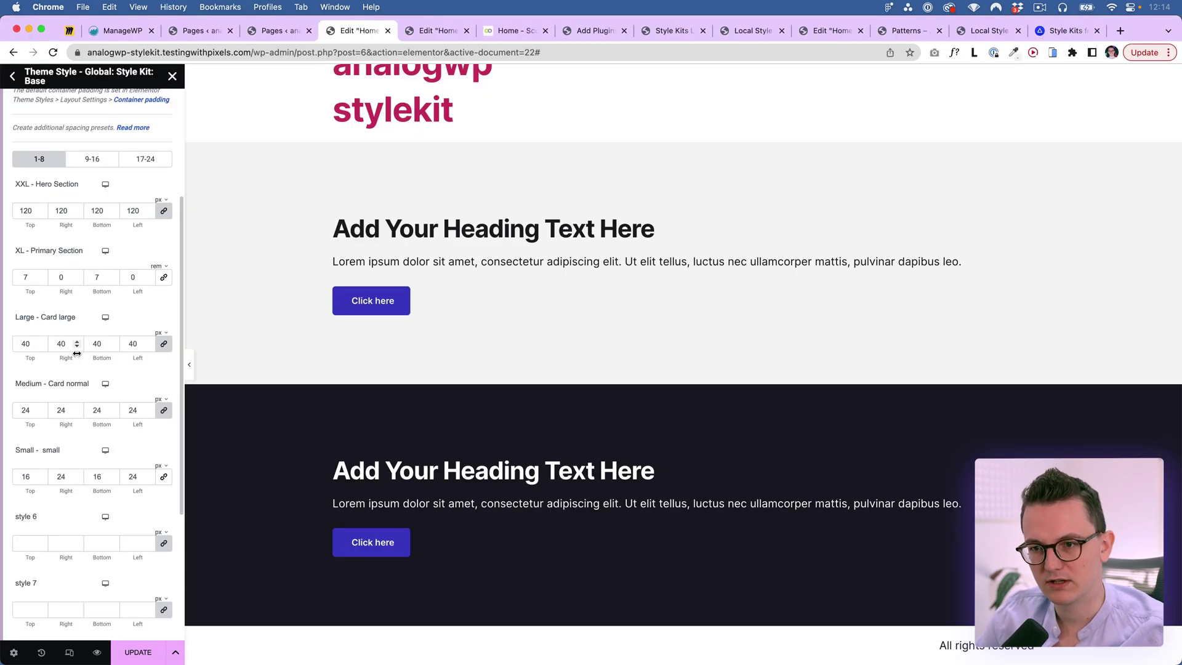
pyautogui.scroll(-3, 148, 455)
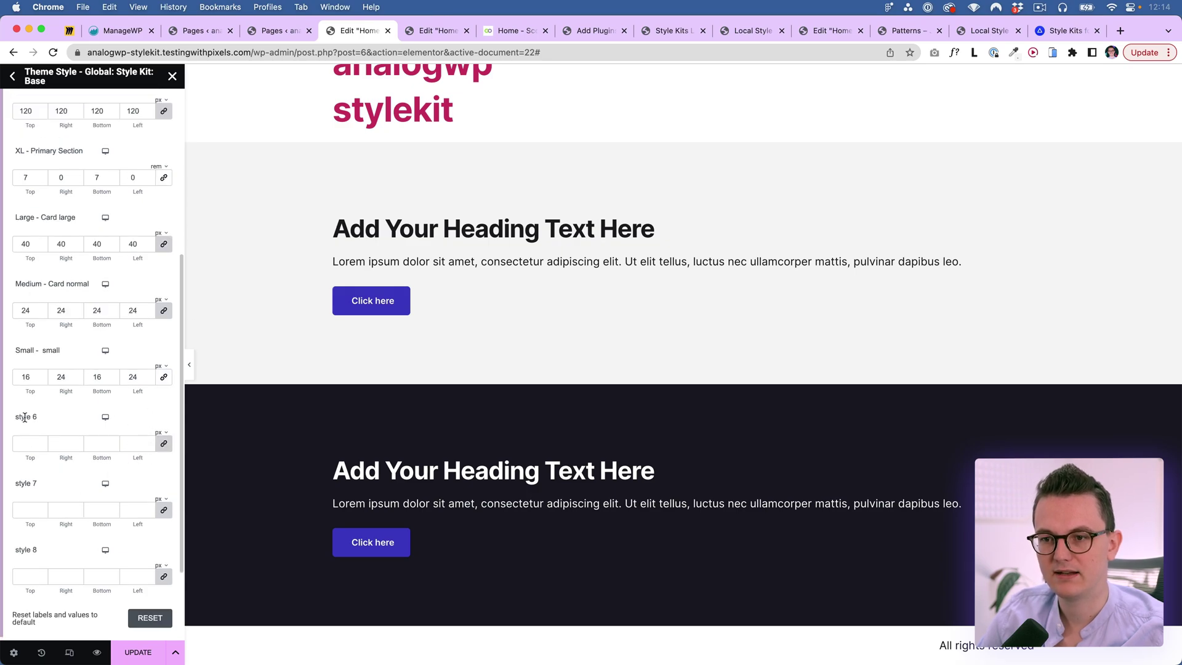
pyautogui.click(25, 417)
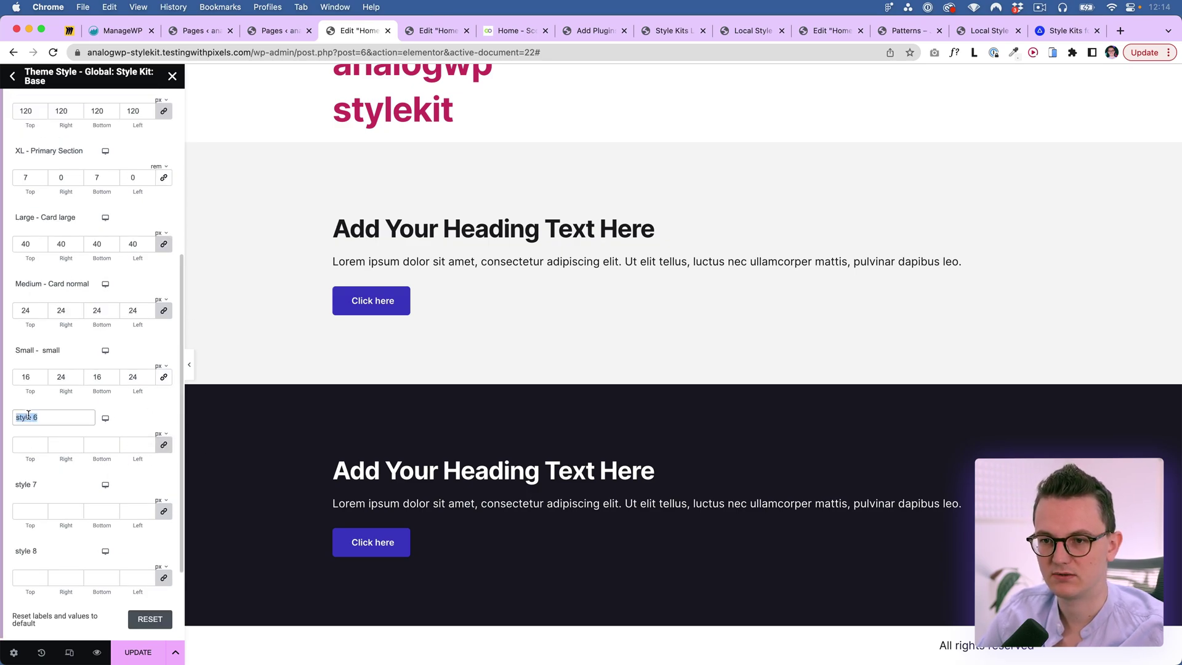
pyautogui.scroll(3, 80, 431)
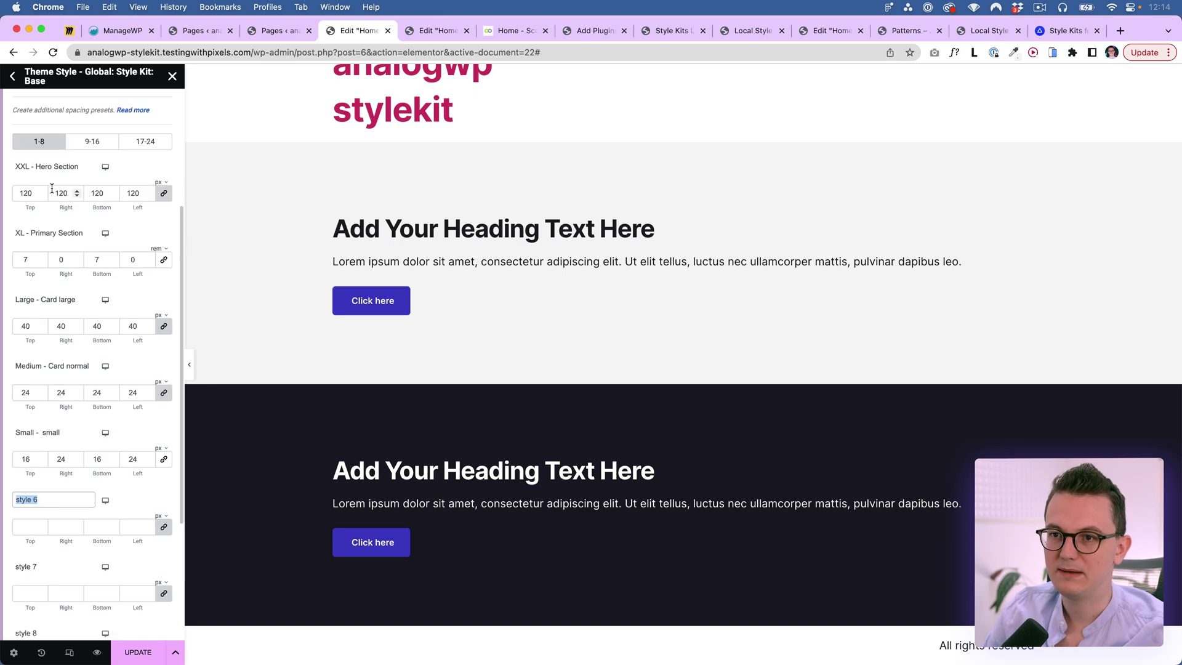
pyautogui.scroll(-1, 58, 453)
pyautogui.scroll(-1, 70, 477)
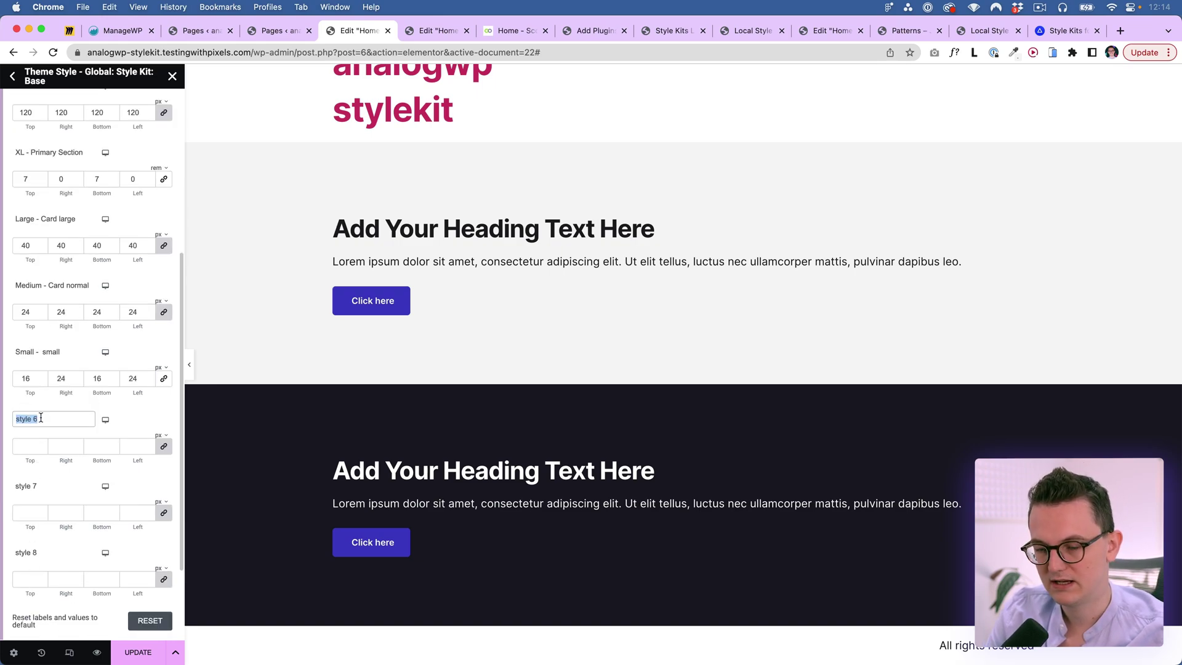
pyautogui.write('Card desi')
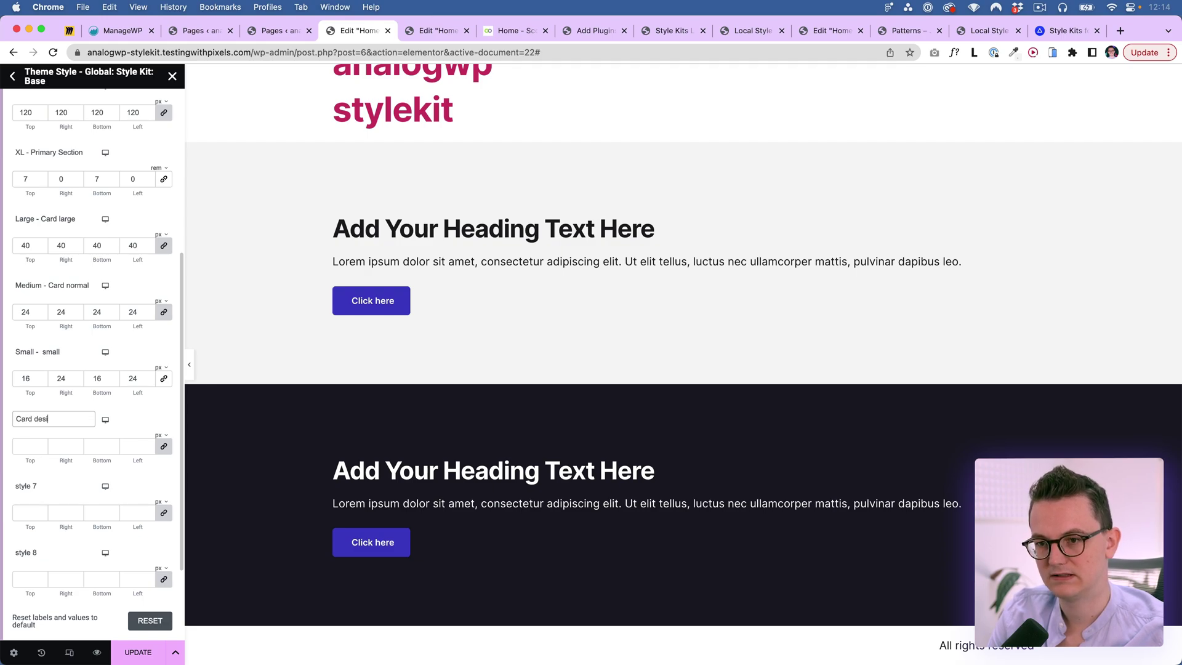
pyautogui.click(26, 446)
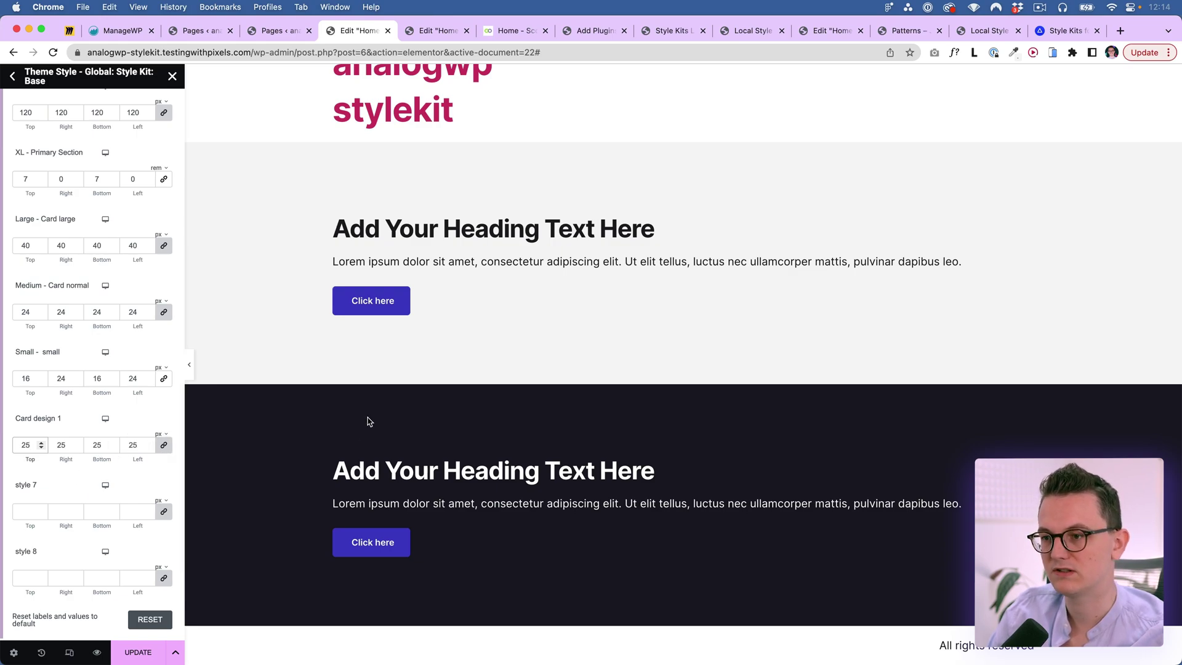
# Step: Check the first testimonial card's padding in Figma, then set Card design 1 to 30 px on all sides in Chrome and save
pyautogui.press('super+Tab')
pyautogui.click(462, 271)
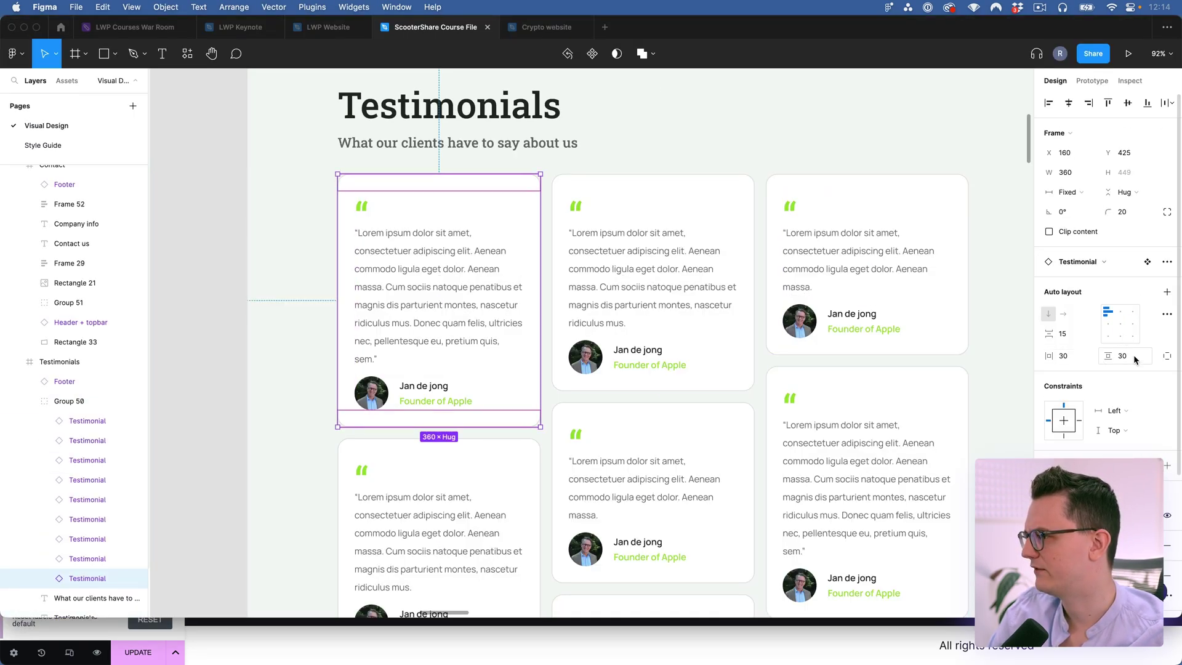
pyautogui.press('super+Tab')
pyautogui.doubleClick(17, 444)
pyautogui.write('30')
pyautogui.click(138, 652)
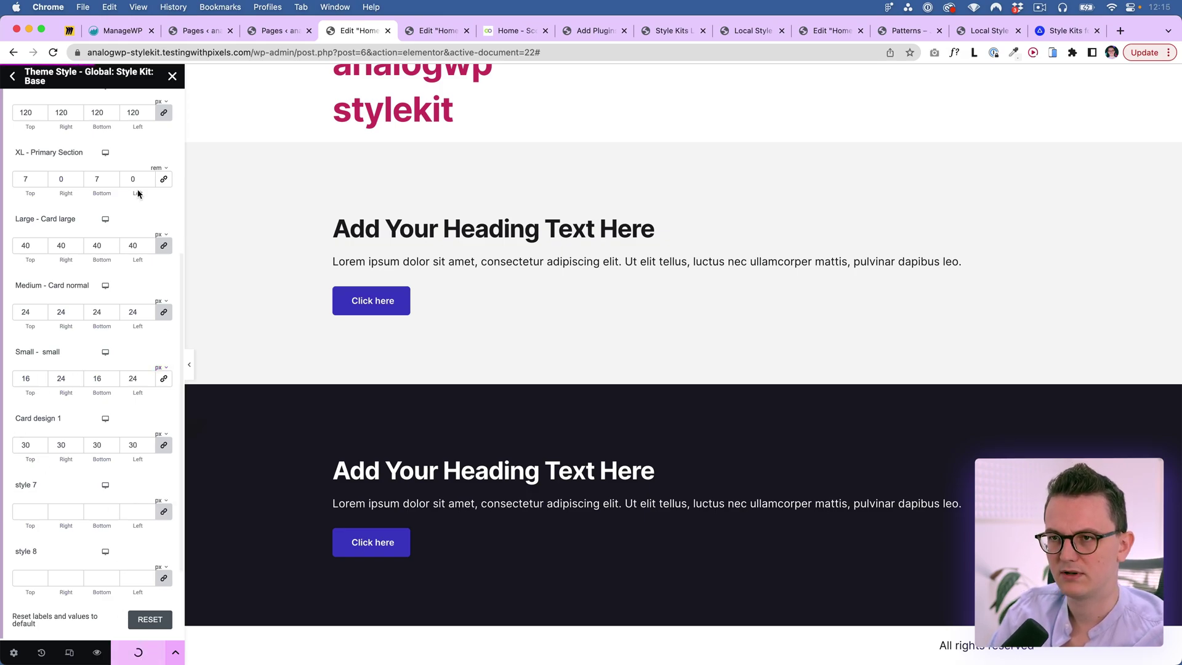
# Step: Close the Style Kit settings and add an Icon Box widget below the first container's Click here button
pyautogui.click(173, 76)
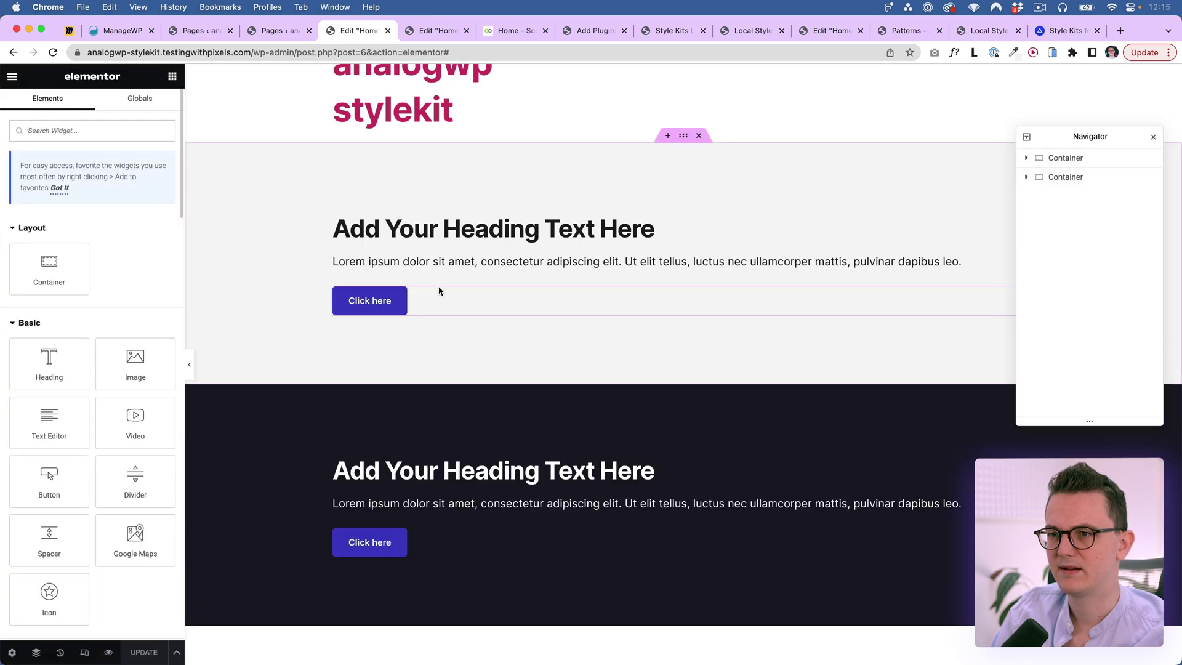
pyautogui.write('lcon')
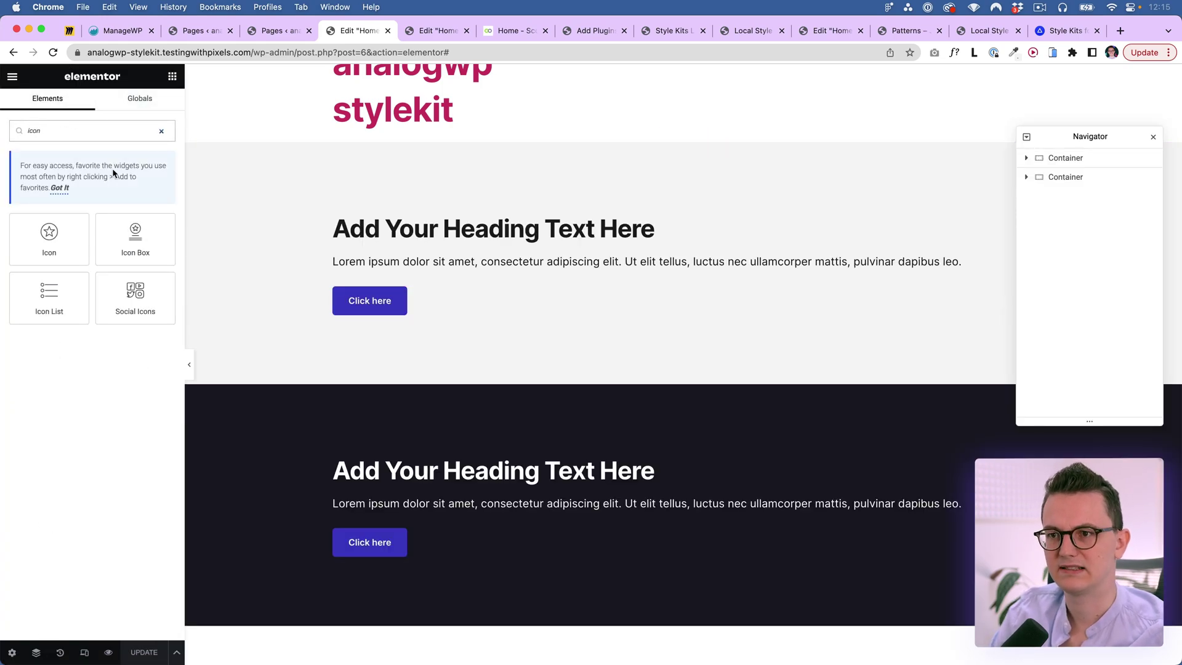
pyautogui.moveTo(147, 252); pyautogui.dragTo(407, 317)
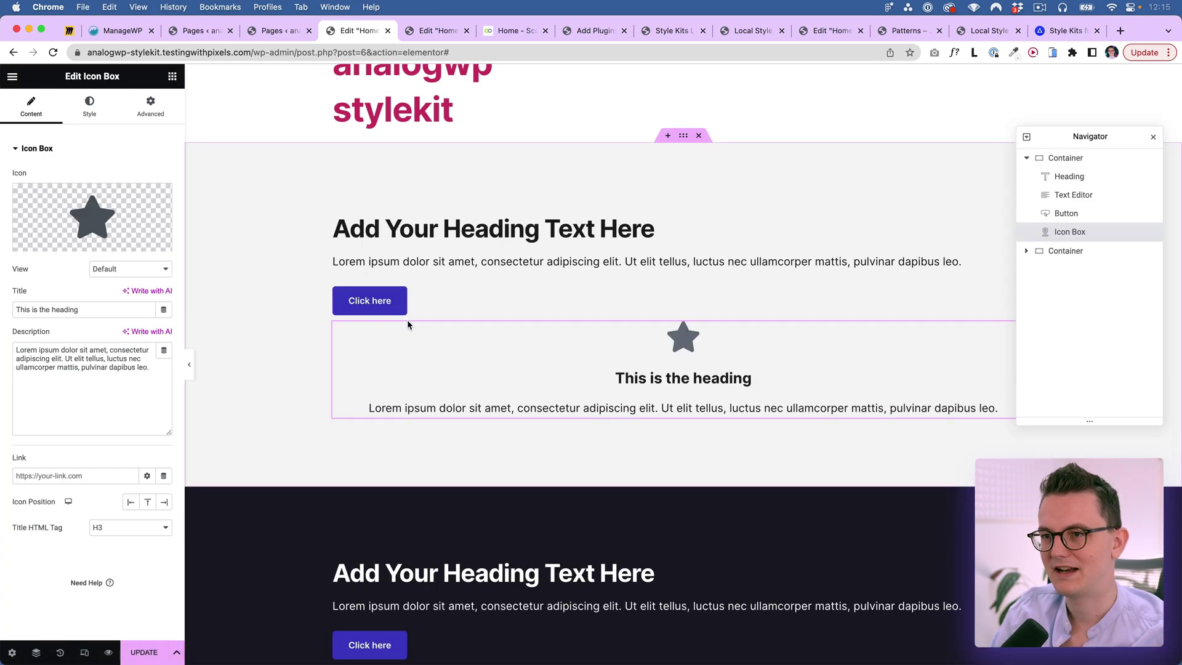
# Step: Give the icon box a white background
pyautogui.click(150, 108)
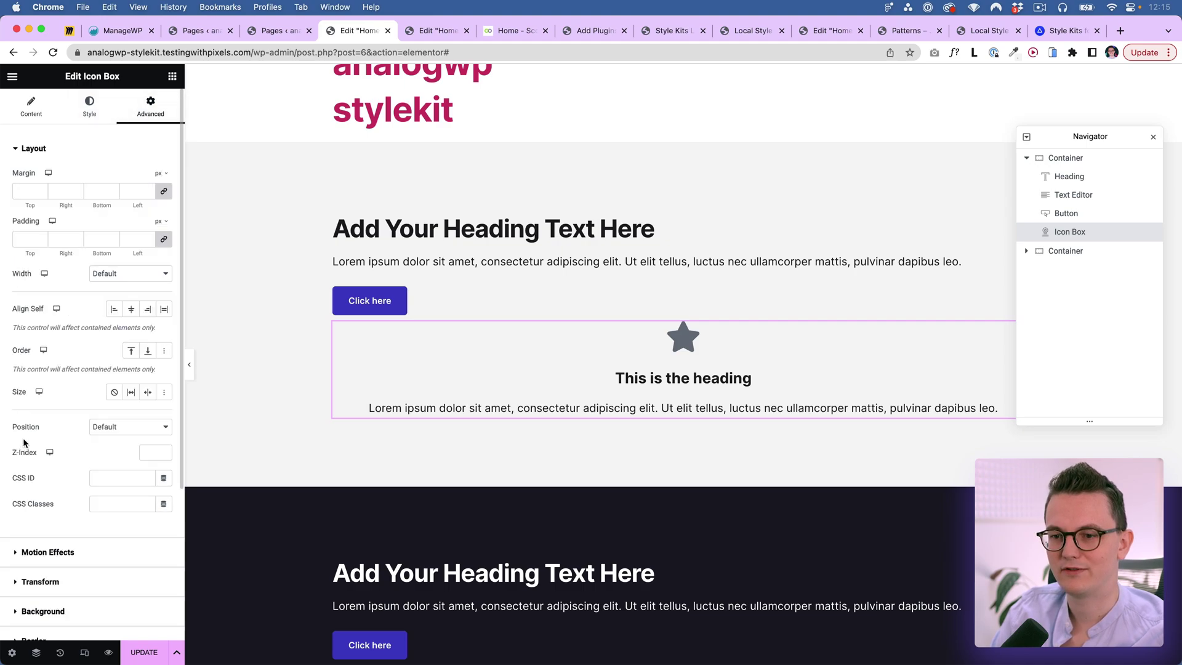
pyautogui.click(56, 613)
pyautogui.click(148, 318)
pyautogui.click(108, 375)
# Step: Examine the icon box's Layout, Content, Transform and Background settings for a spacing preset option
pyautogui.click(112, 152)
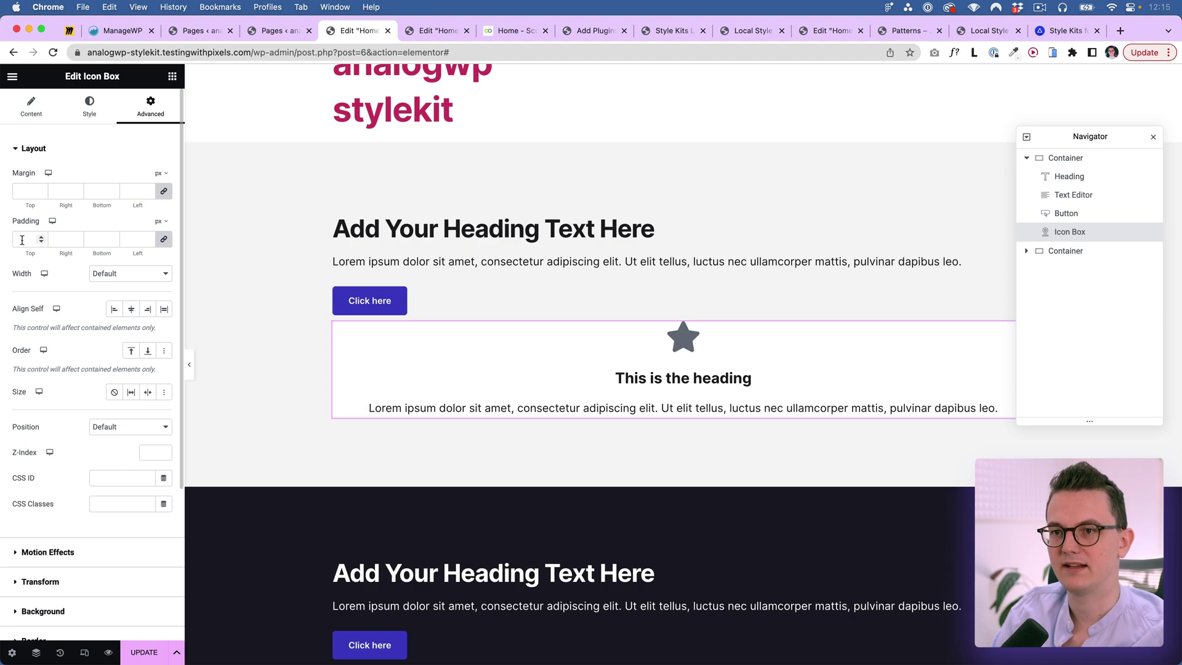
pyautogui.click(31, 106)
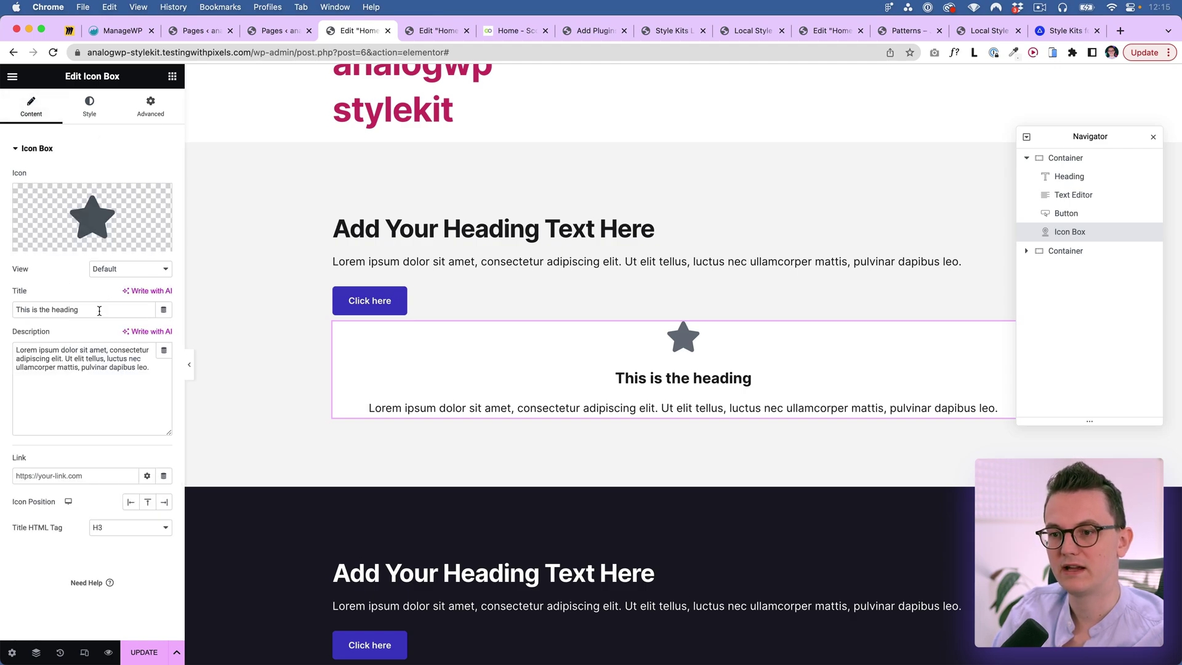
pyautogui.click(457, 408)
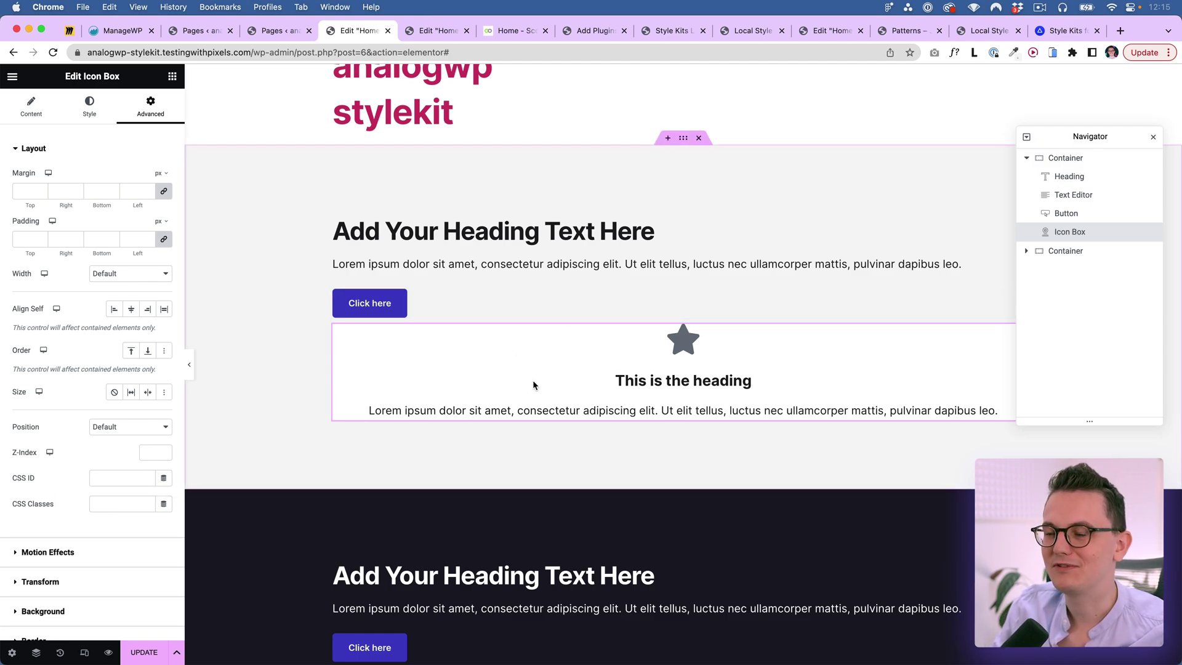
pyautogui.scroll(-2, 66, 525)
pyautogui.click(53, 539)
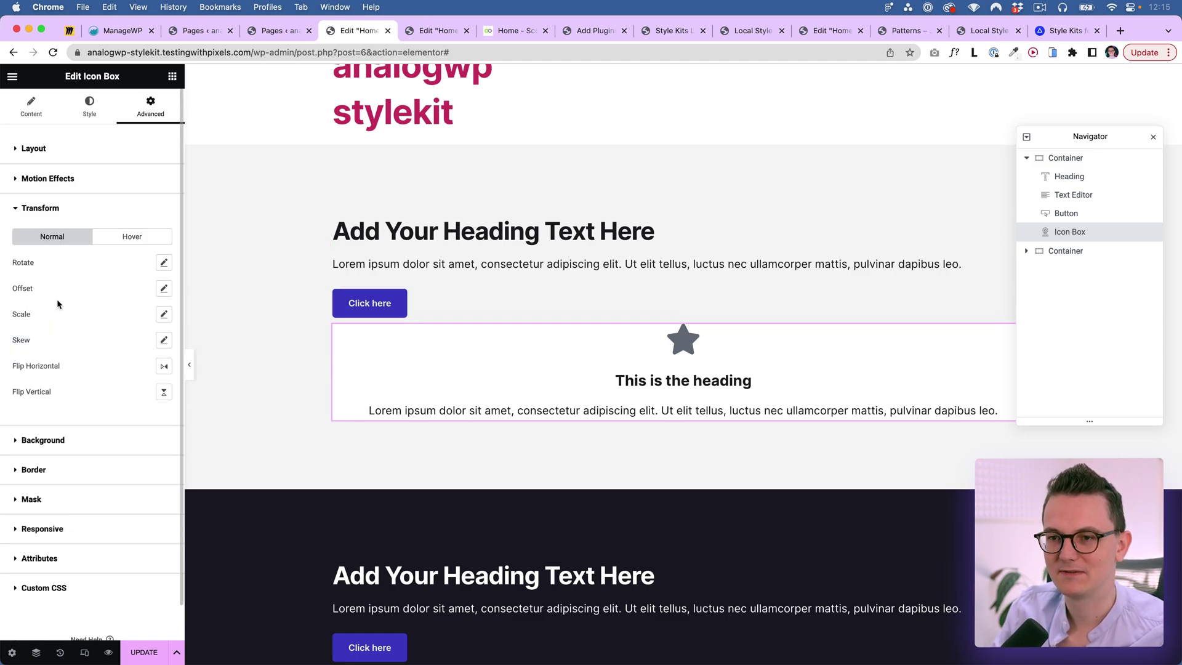
pyautogui.click(53, 438)
# Step: Add a nested container inside the first container and move the icon box into it
pyautogui.click(172, 75)
pyautogui.moveTo(49, 274); pyautogui.dragTo(443, 431)
pyautogui.moveTo(648, 357); pyautogui.dragTo(601, 445)
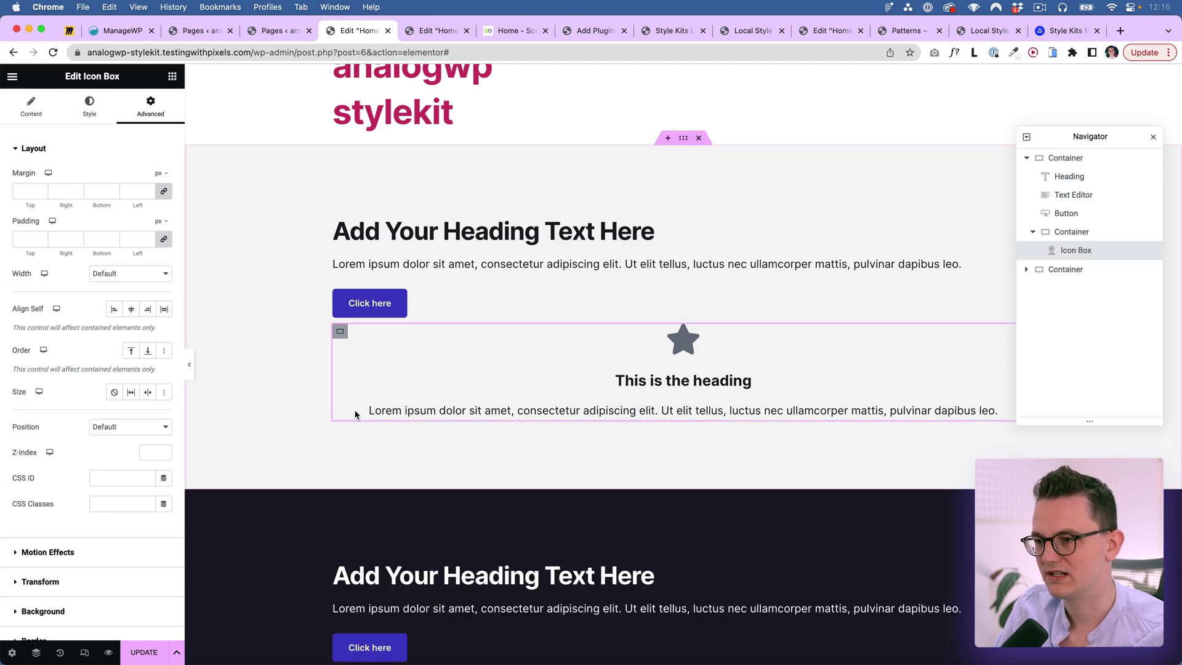
# Step: Set the background of the nested container around the icon box to a white global color
pyautogui.click(340, 332)
pyautogui.click(88, 105)
pyautogui.click(114, 204)
pyautogui.click(152, 282)
pyautogui.click(86, 338)
# Step: Look through the nested container's Spacing Preset options for Card design 1, keeping Default selected
pyautogui.click(37, 111)
pyautogui.click(106, 204)
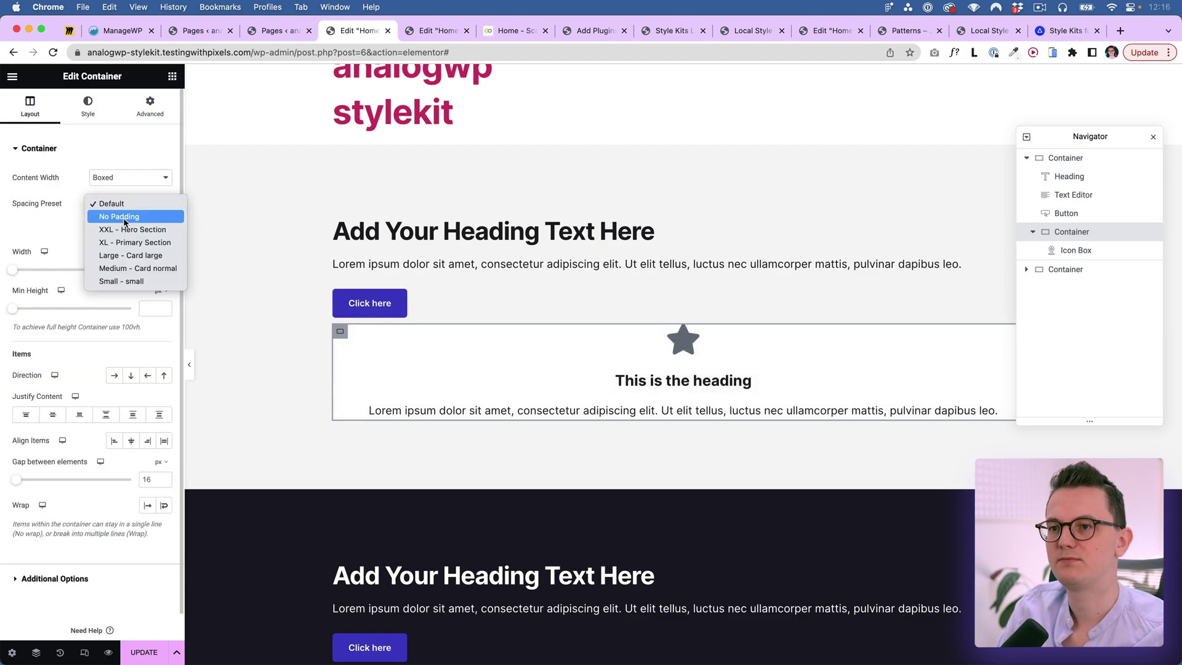
pyautogui.click(60, 240)
pyautogui.click(123, 205)
pyautogui.click(65, 220)
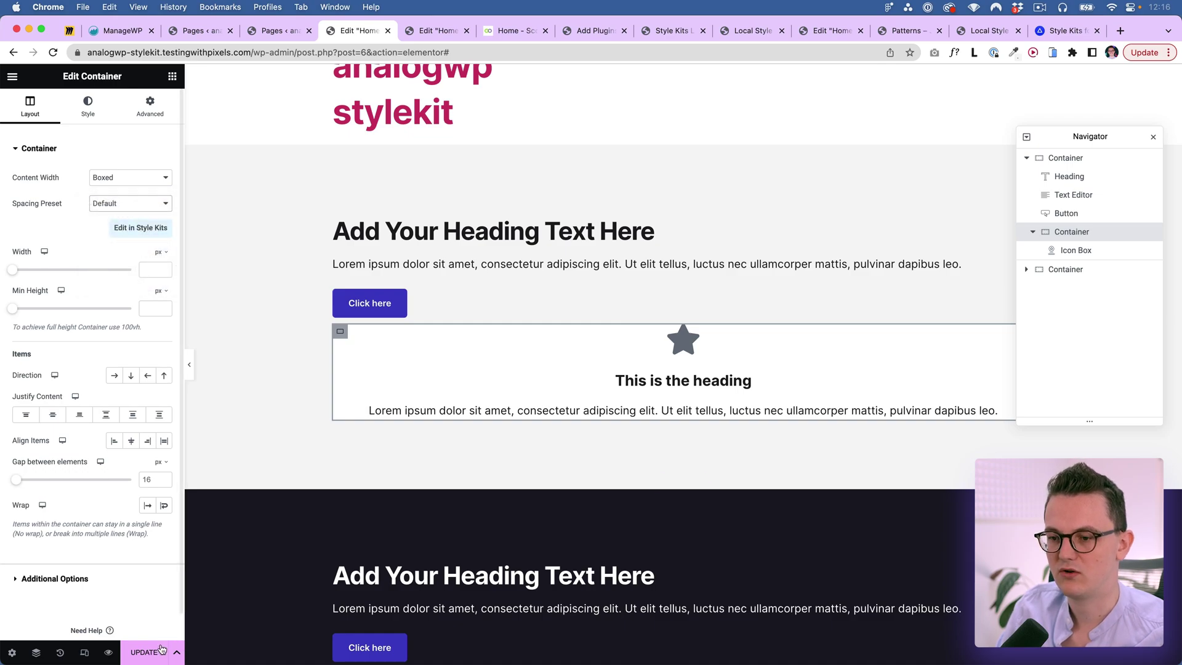
# Step: Save the page and reload the editor, and apply the Card design 1 spacing preset to the container around the icon box
pyautogui.click(144, 654)
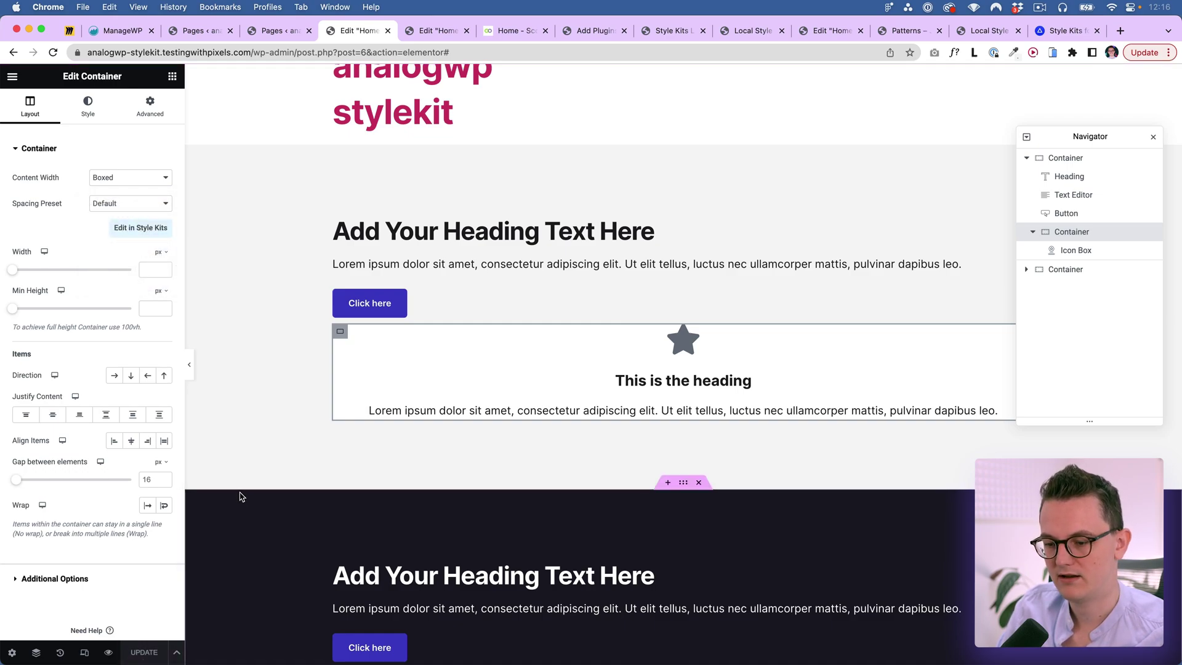
pyautogui.press('super+r')
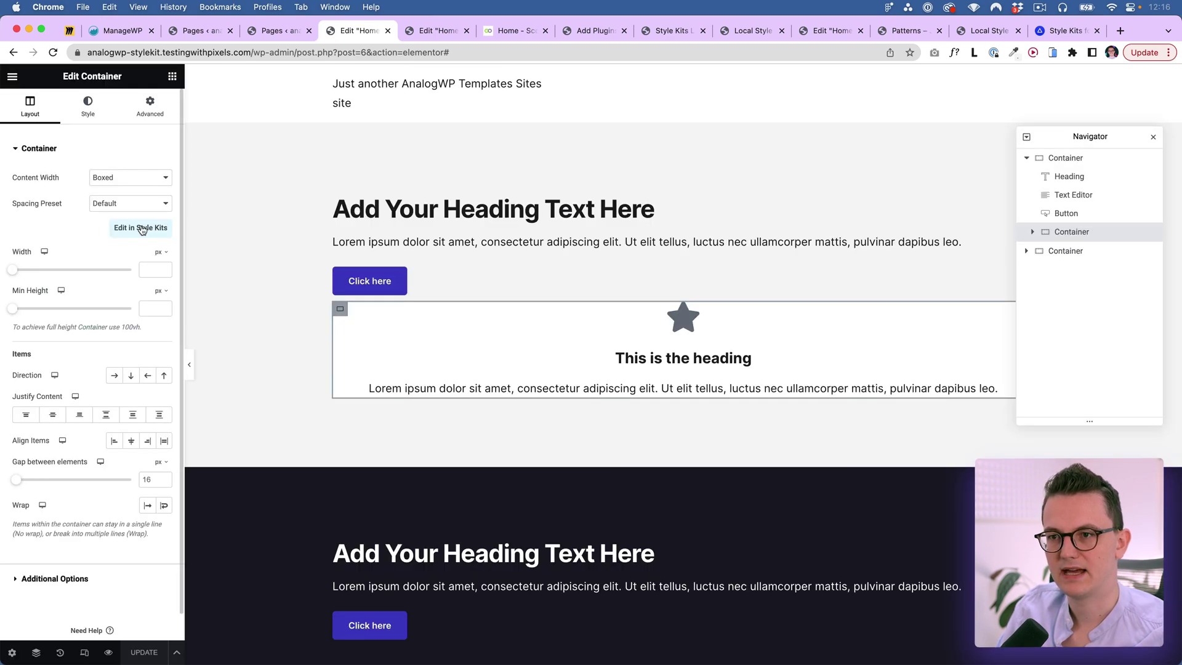
pyautogui.click(131, 203)
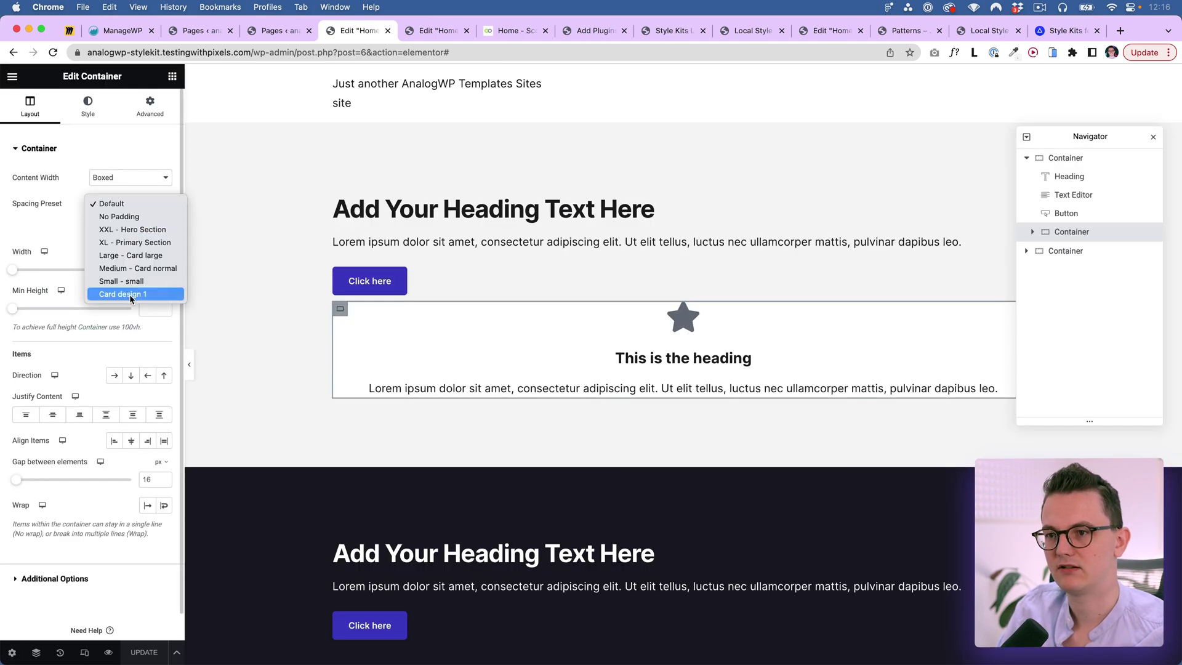
pyautogui.click(130, 295)
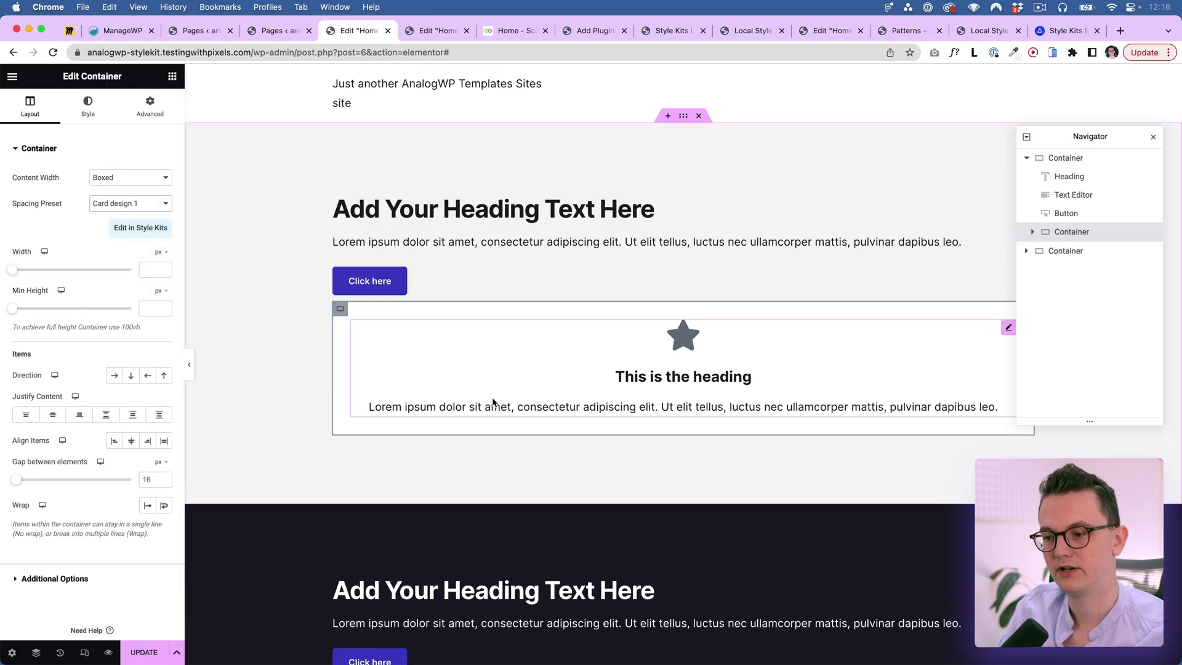
# Step: Duplicate the card container and set the Card design 1 spacing preset's padding to 20 px on all sides in Style Kits
pyautogui.hotkey('ctrl', 'd')
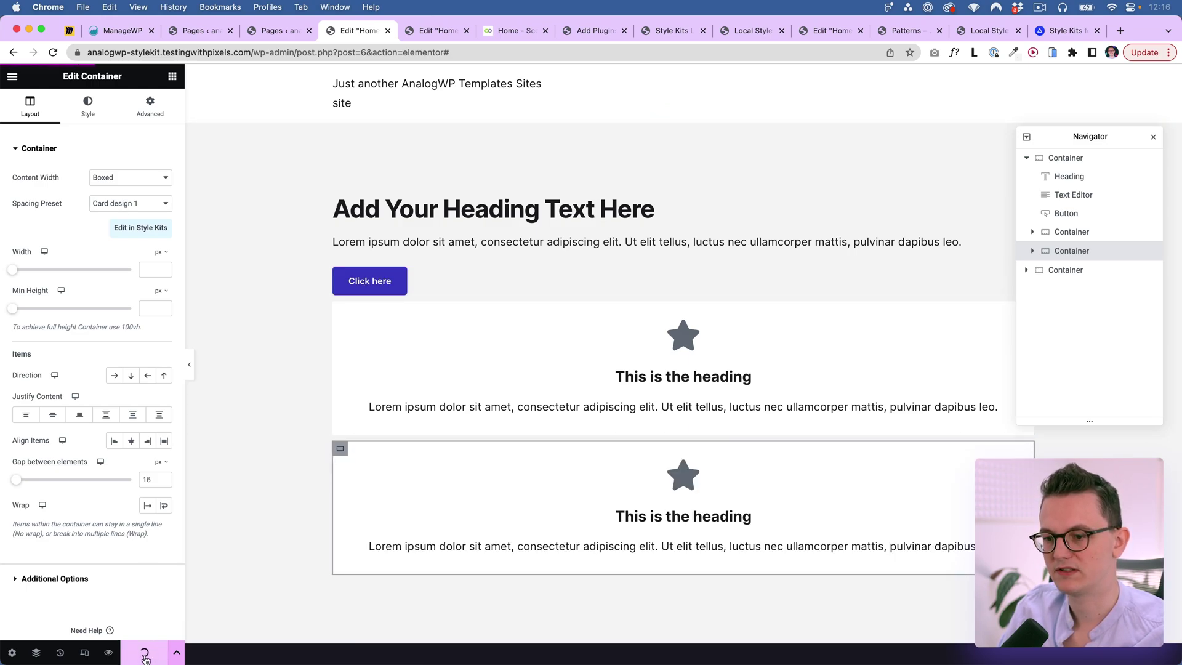
pyautogui.click(142, 235)
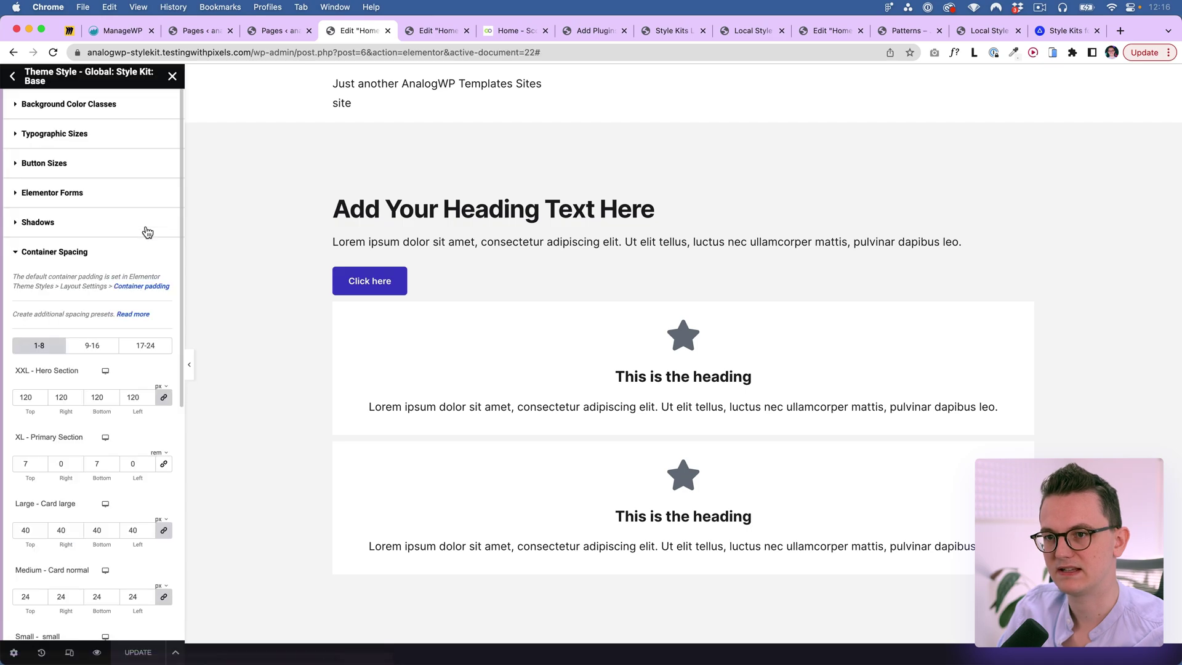
pyautogui.scroll(-6, 91, 443)
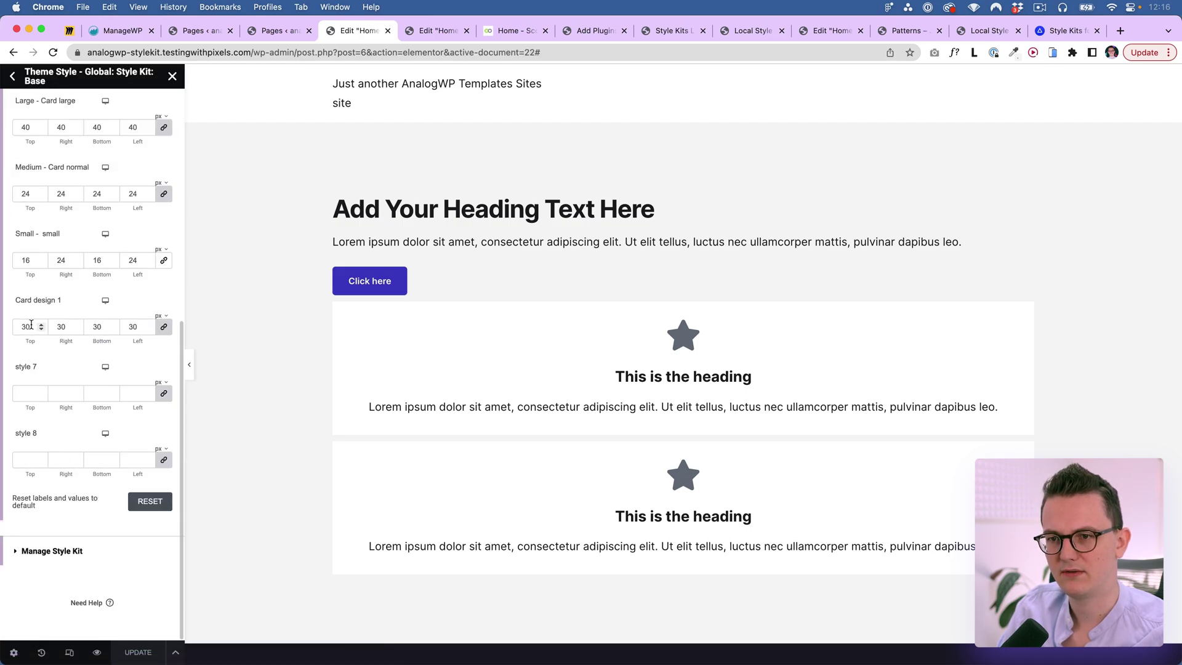
pyautogui.moveTo(32, 327); pyautogui.dragTo(21, 327)
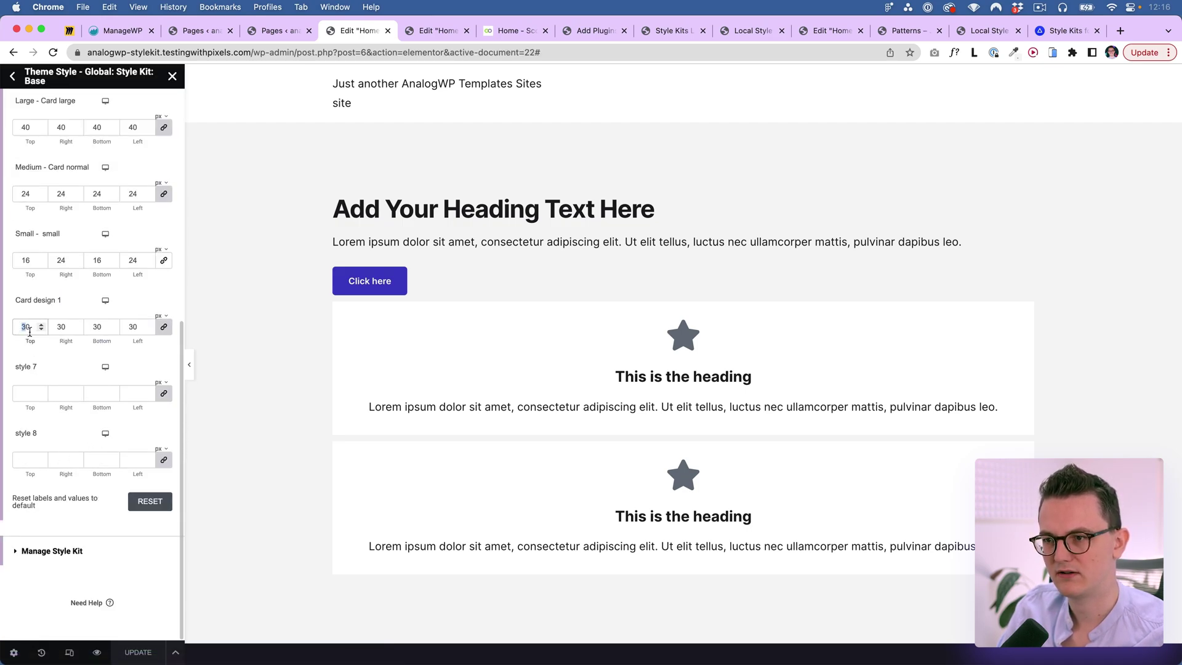
pyautogui.write('20')
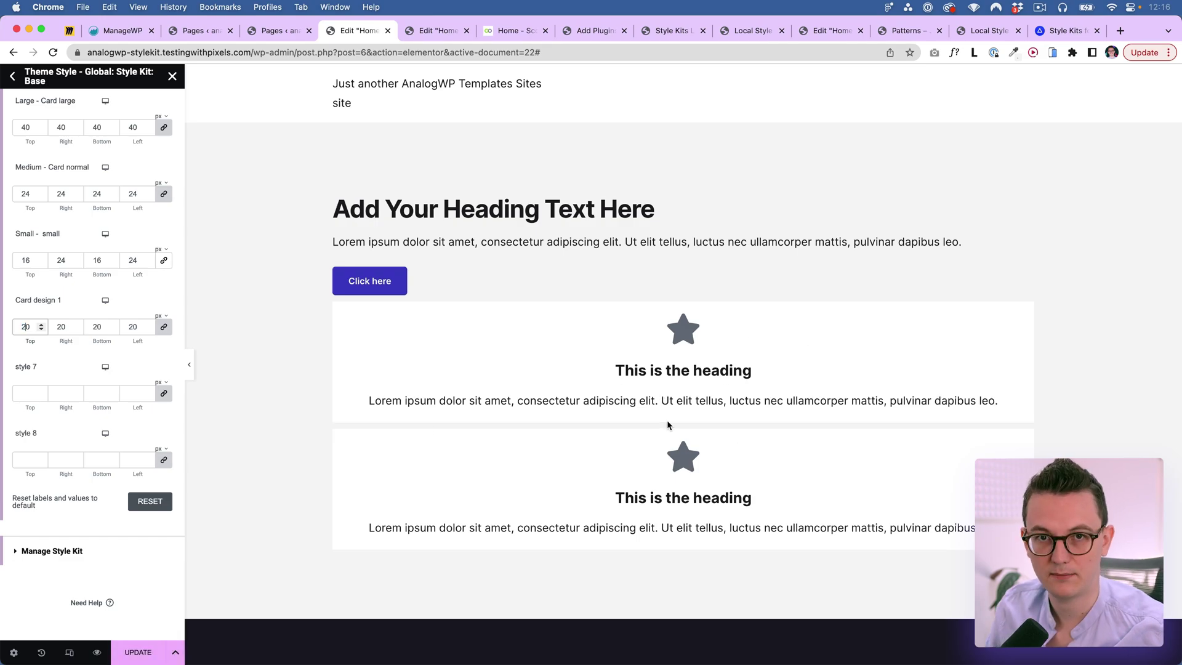
# Step: Look through the Container Spacing preset groups 9-16, 17-24 and 1-8, and leave the Style Kits settings
pyautogui.scroll(4, 101, 518)
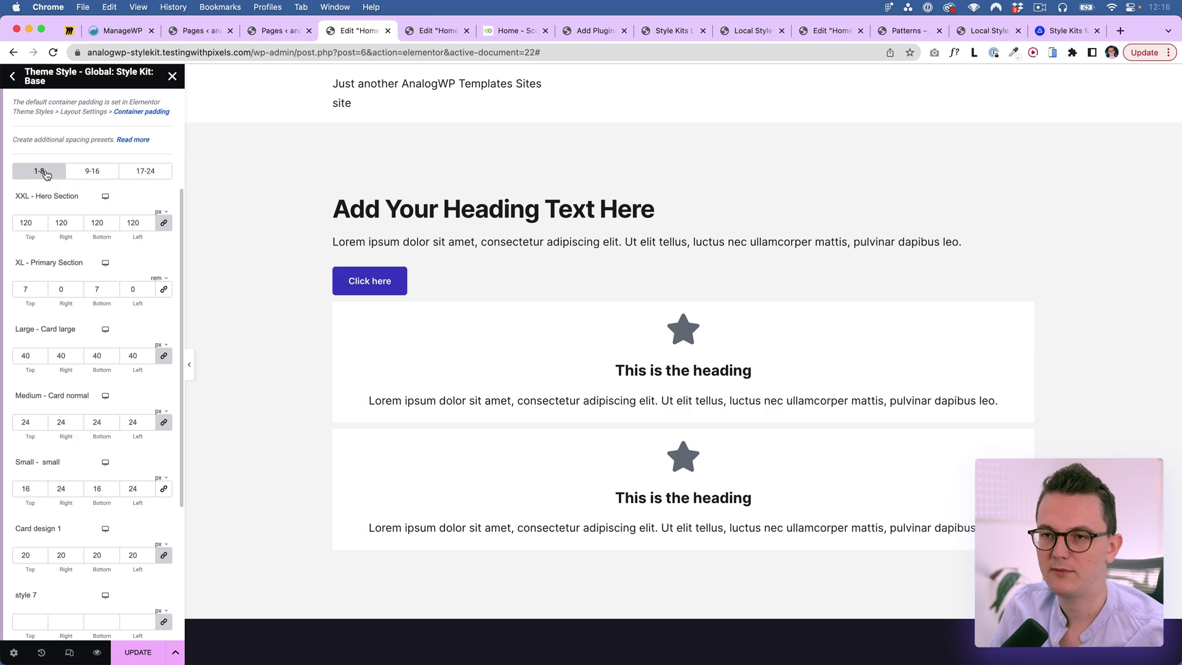
pyautogui.click(92, 175)
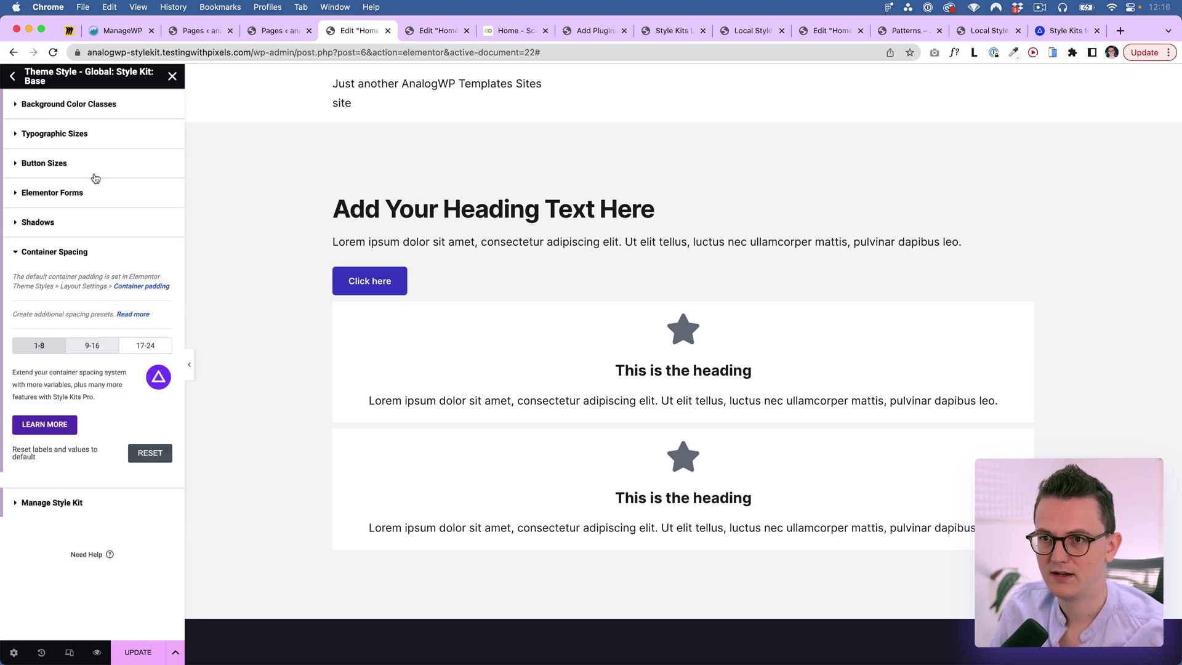
pyautogui.click(144, 352)
pyautogui.click(40, 346)
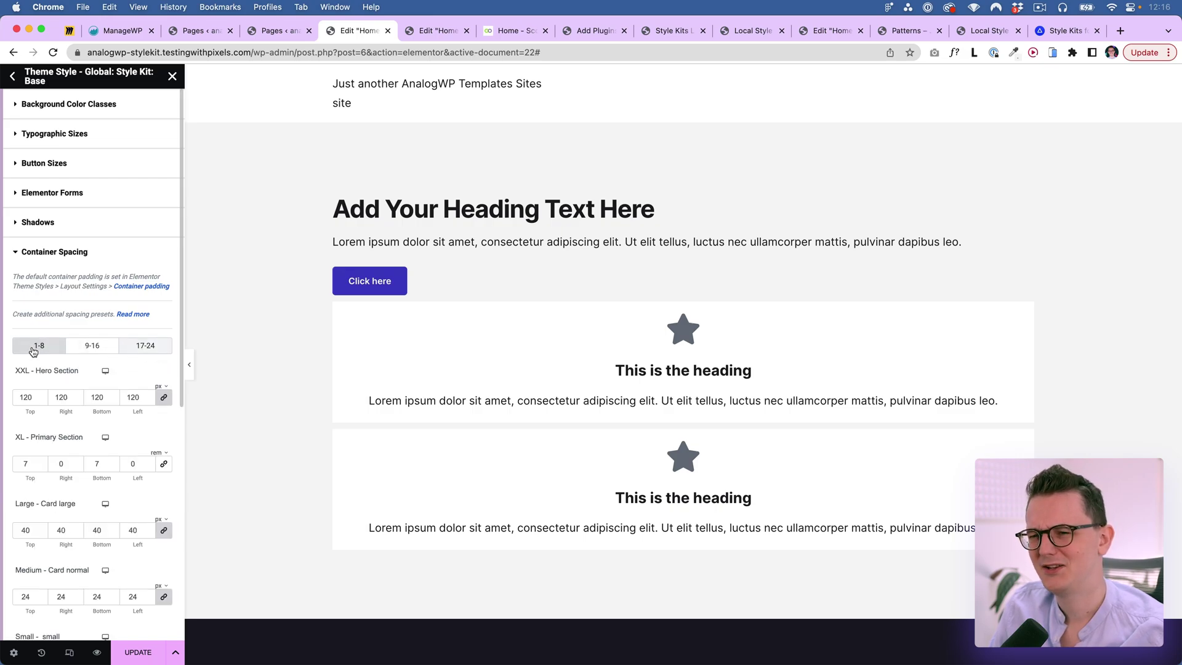
pyautogui.scroll(-4, 5, 408)
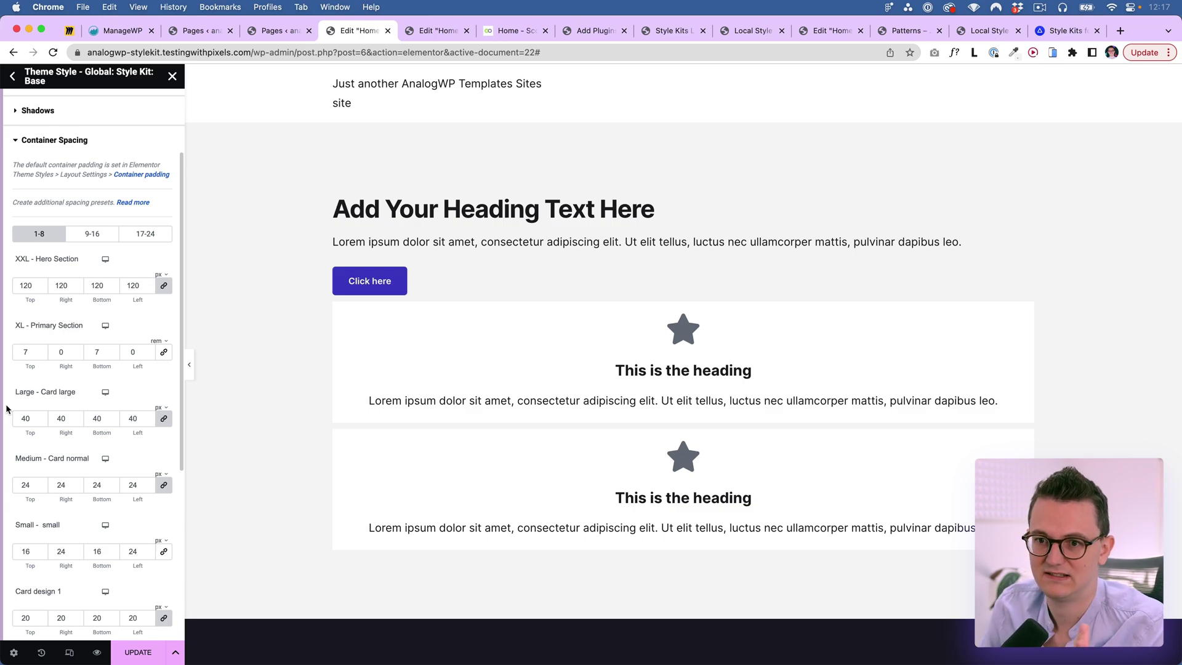
pyautogui.scroll(-1, 6, 407)
pyautogui.scroll(-1, 8, 408)
pyautogui.scroll(-6, 39, 406)
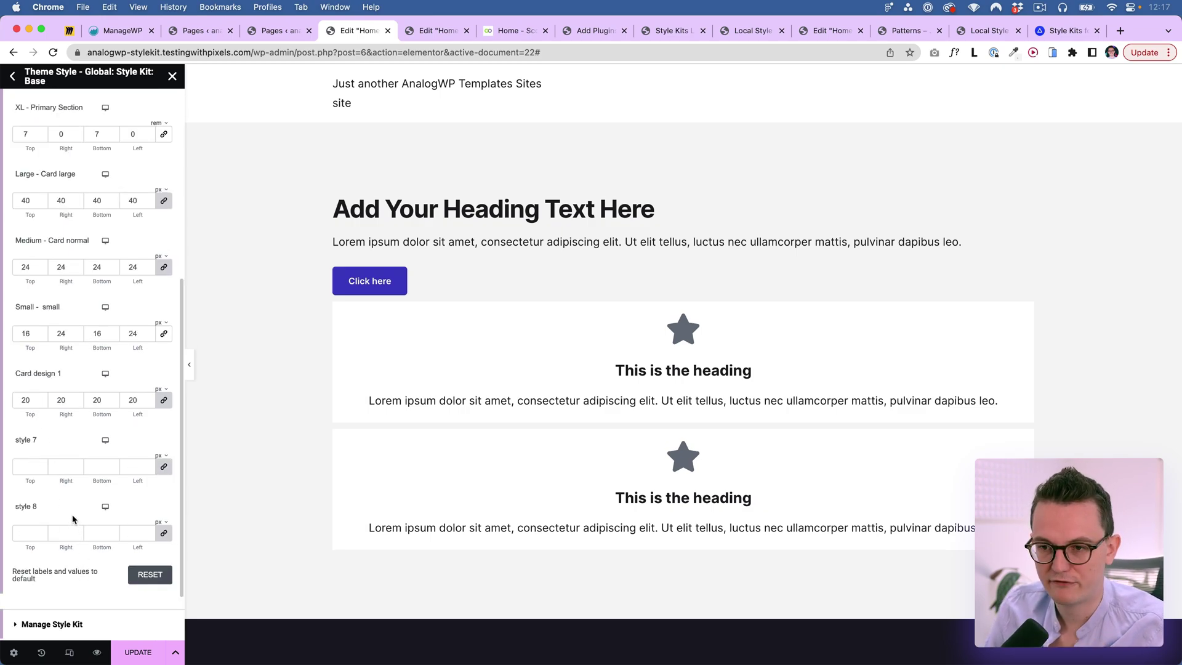
pyautogui.click(172, 76)
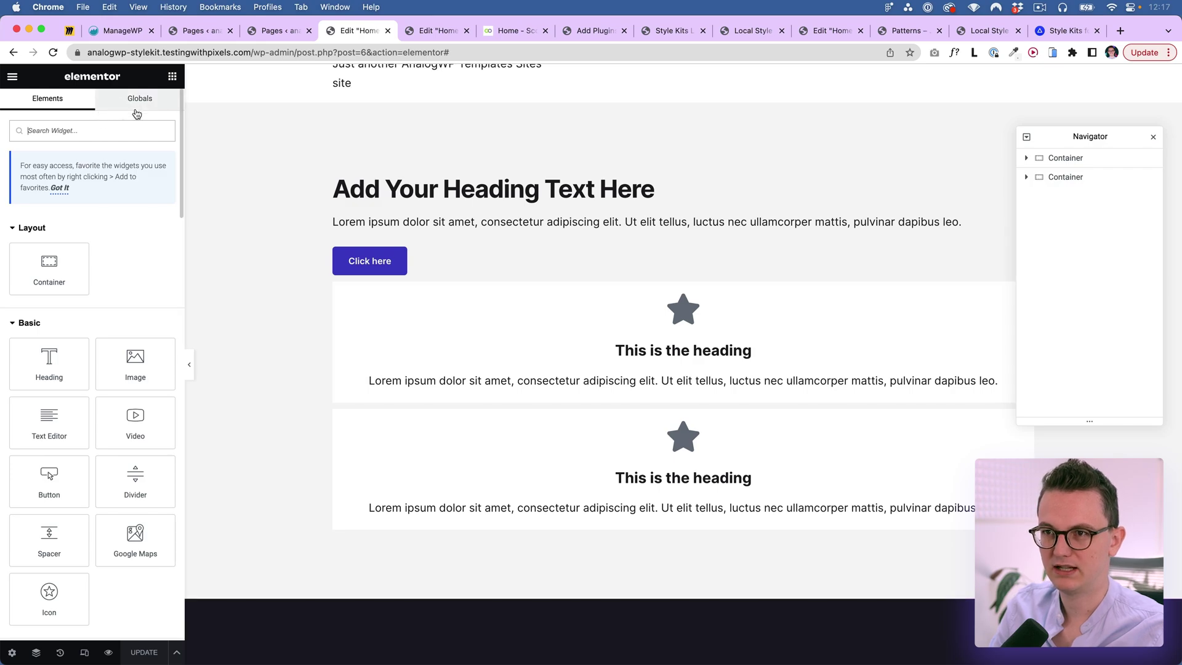
# Step: Add a row-direction container below the button and move the first card into it
pyautogui.moveTo(50, 269); pyautogui.dragTo(390, 295)
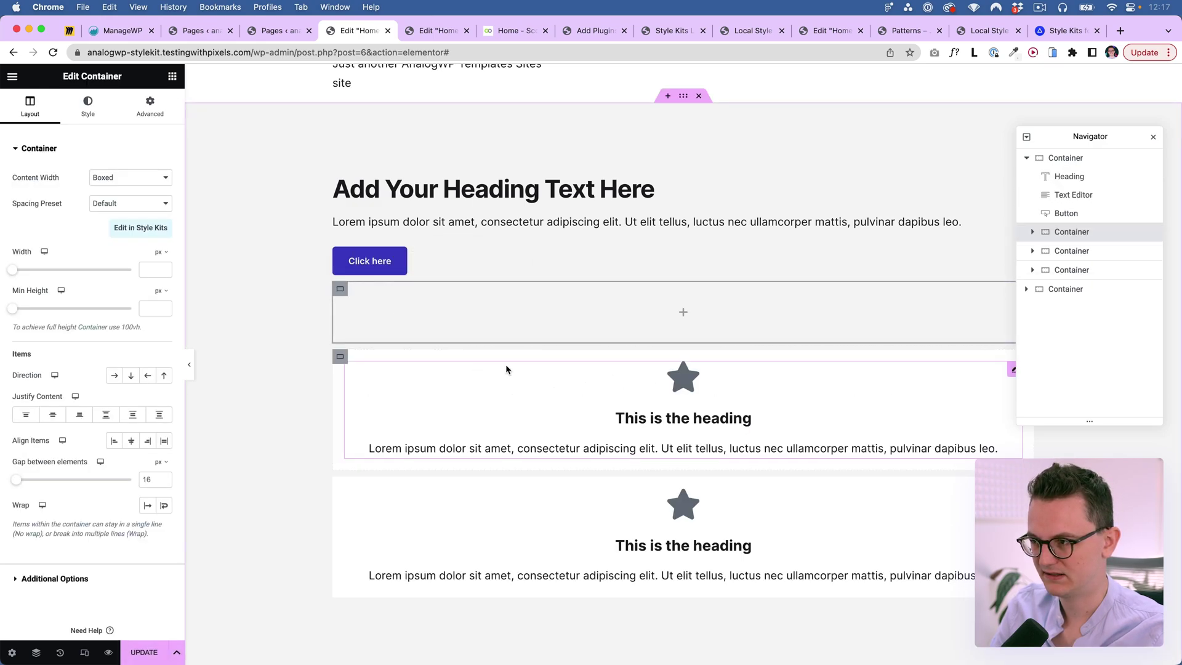
pyautogui.moveTo(340, 356); pyautogui.dragTo(370, 308)
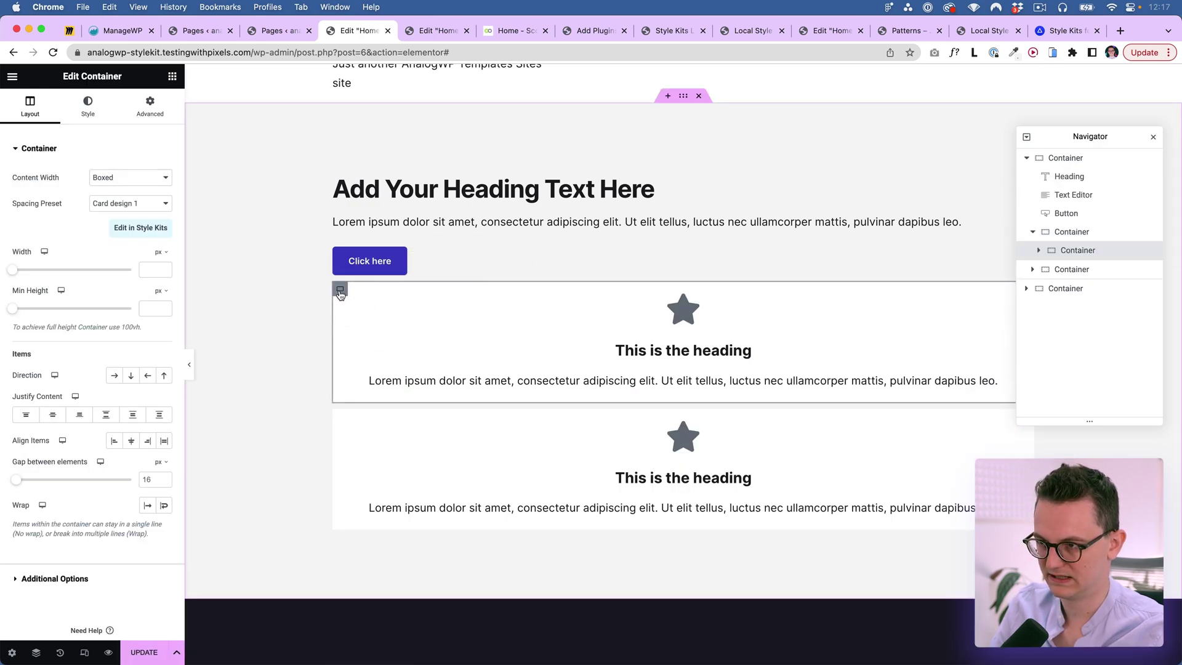
pyautogui.click(114, 375)
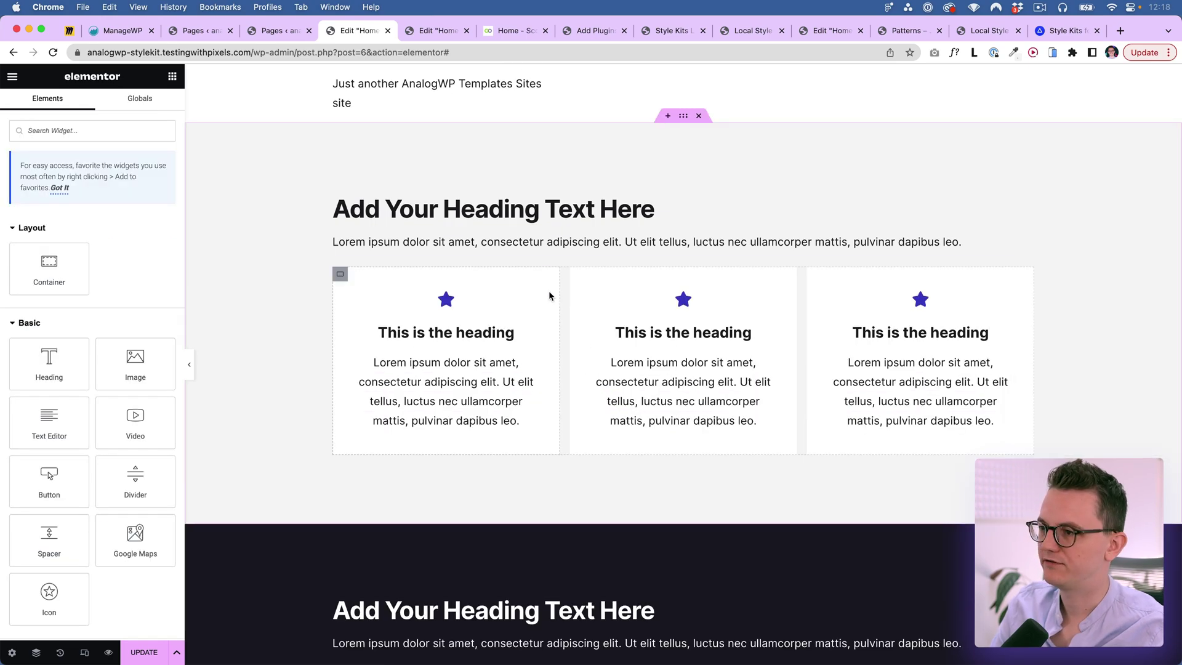
# Step: Inspect the three card containers in the row and the icon box inside the last one
pyautogui.scroll(-3, 560, 295)
pyautogui.scroll(3, 377, 251)
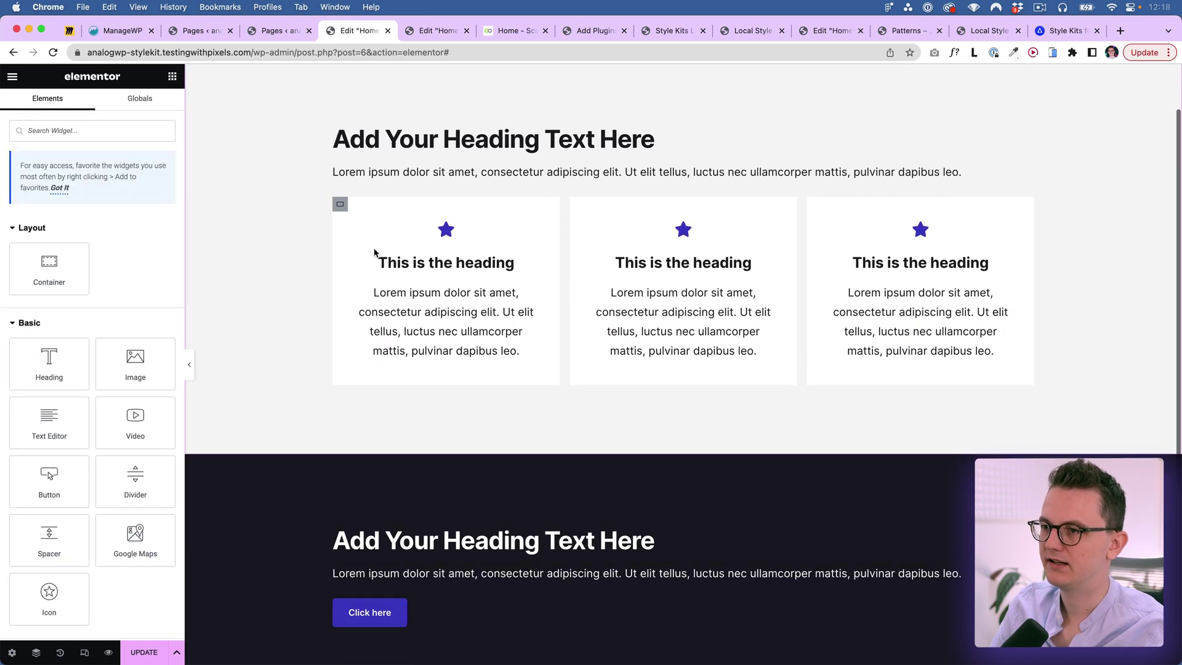
pyautogui.click(341, 275)
pyautogui.click(578, 274)
pyautogui.click(835, 288)
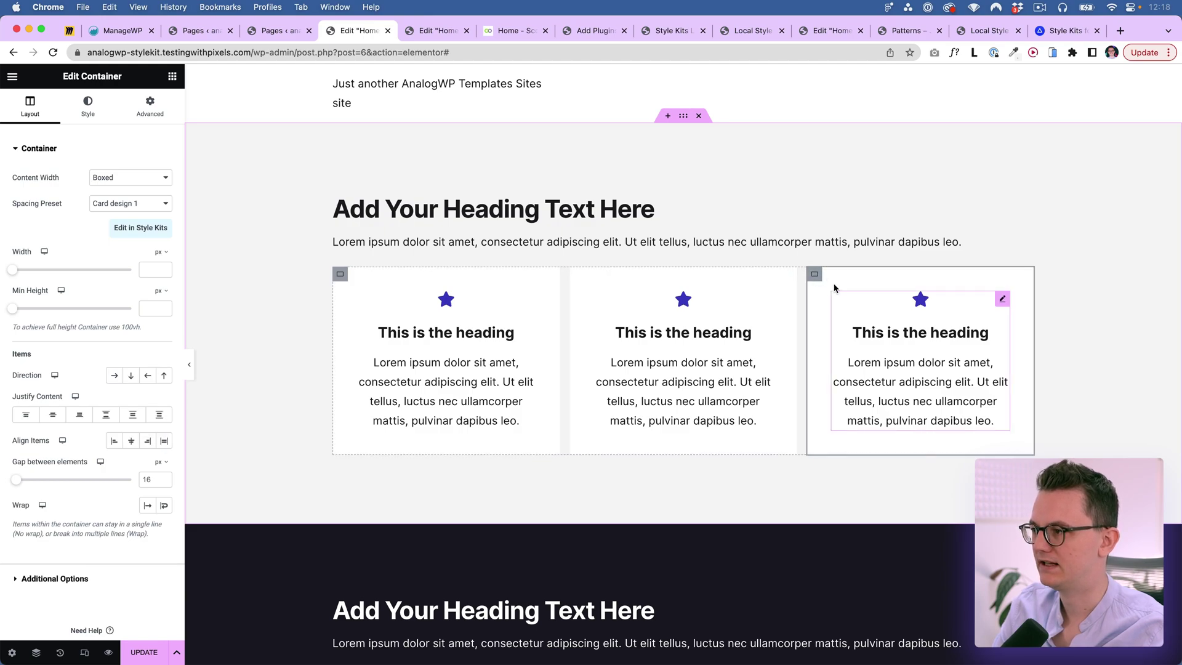
pyautogui.click(921, 318)
# Step: Apply the Dark background preset to the outer section container that holds the three cards
pyautogui.click(227, 186)
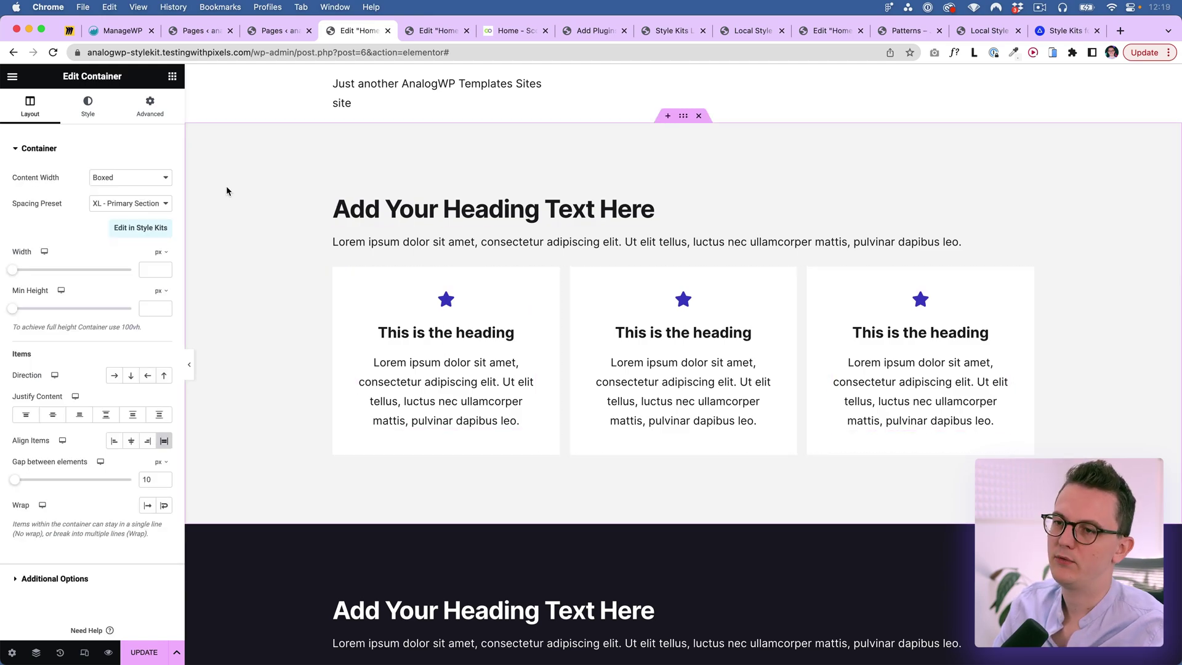
pyautogui.click(84, 113)
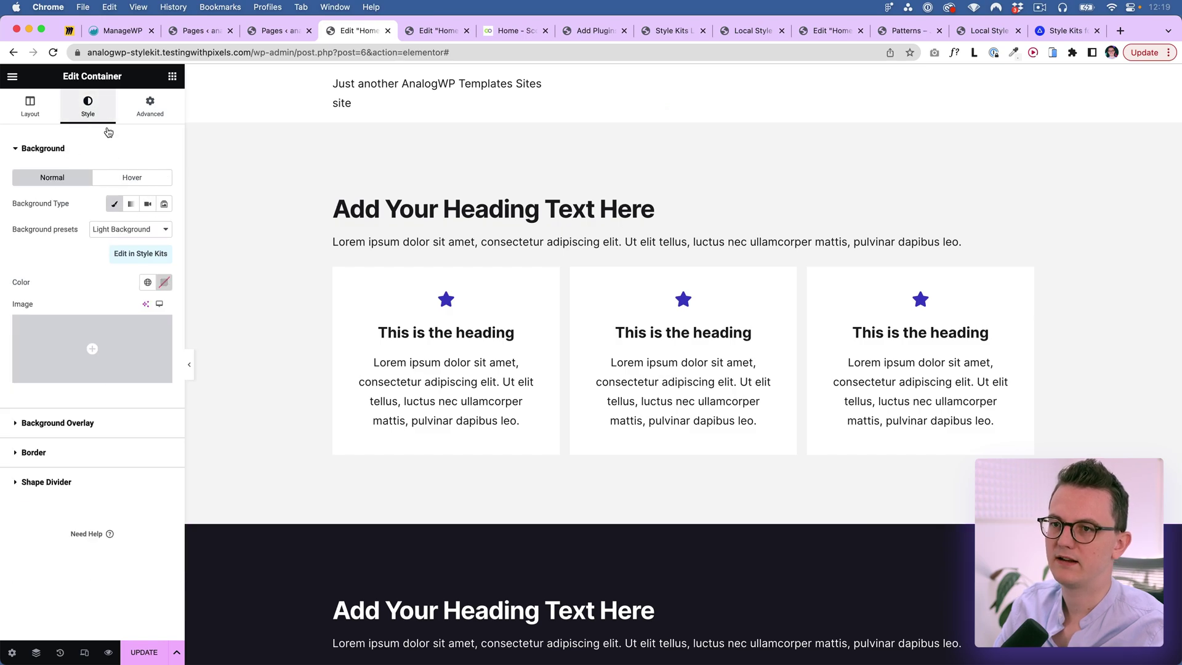
pyautogui.click(122, 232)
pyautogui.click(118, 242)
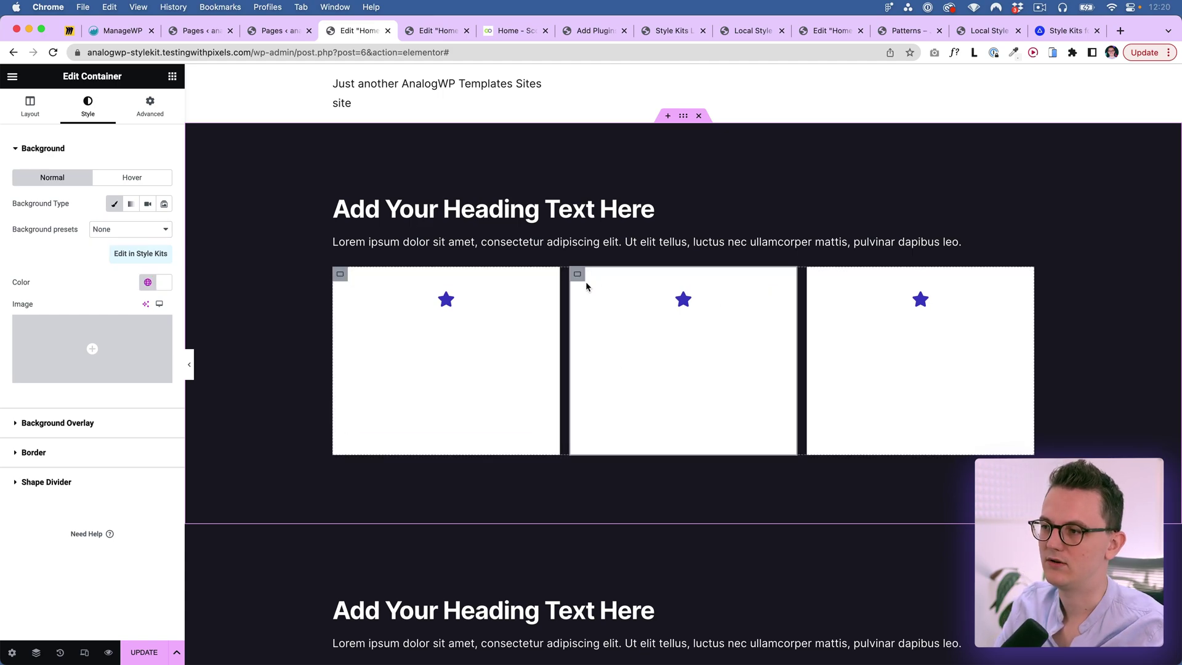
# Step: Apply the Dark background preset to the middle card and clear its white background color
pyautogui.click(578, 274)
pyautogui.click(128, 229)
pyautogui.click(133, 256)
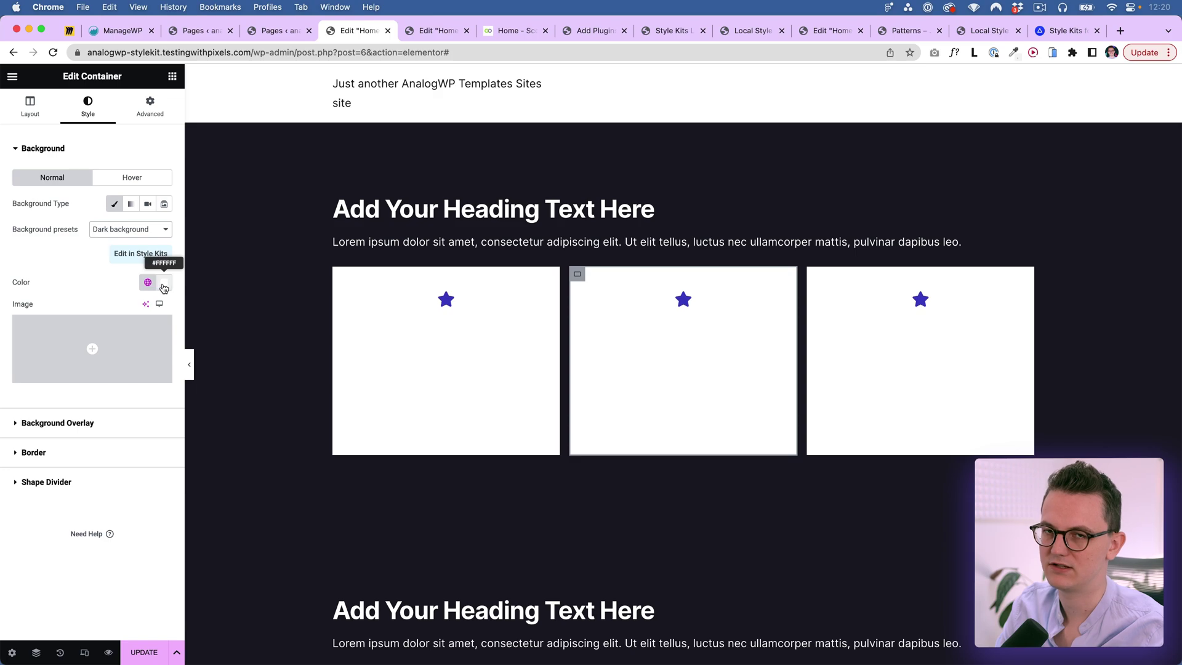
pyautogui.click(164, 285)
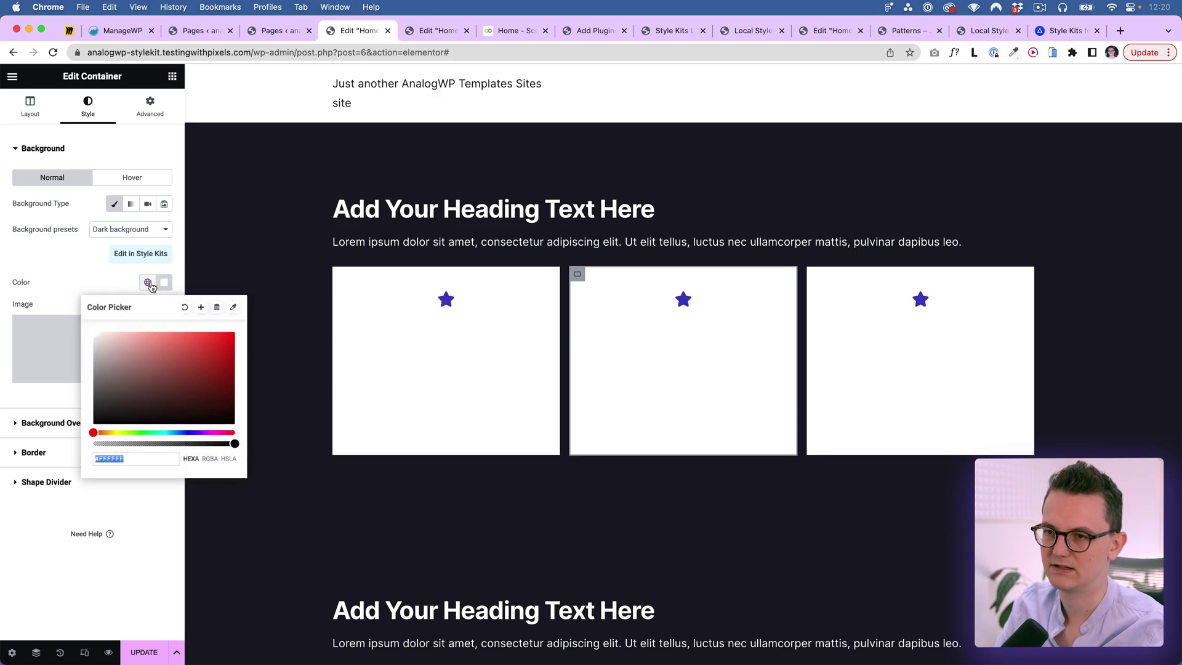
pyautogui.click(184, 308)
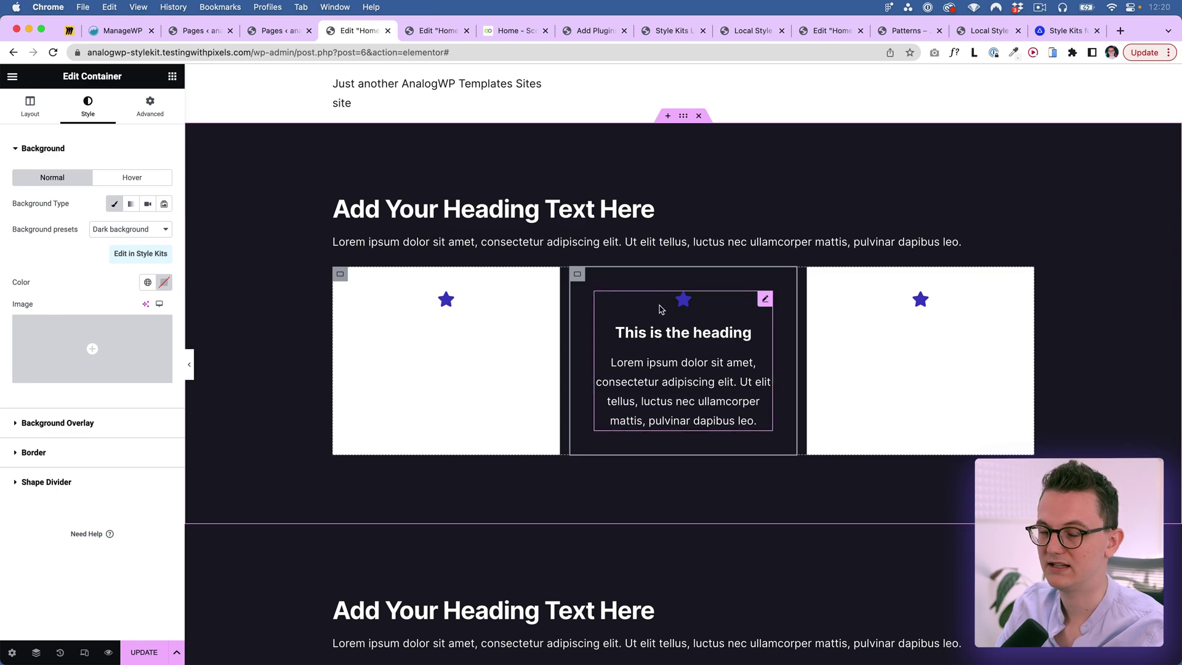
# Step: Examine the middle icon box's icon style settings and the first card's background preset options, keeping Dark background
pyautogui.click(766, 300)
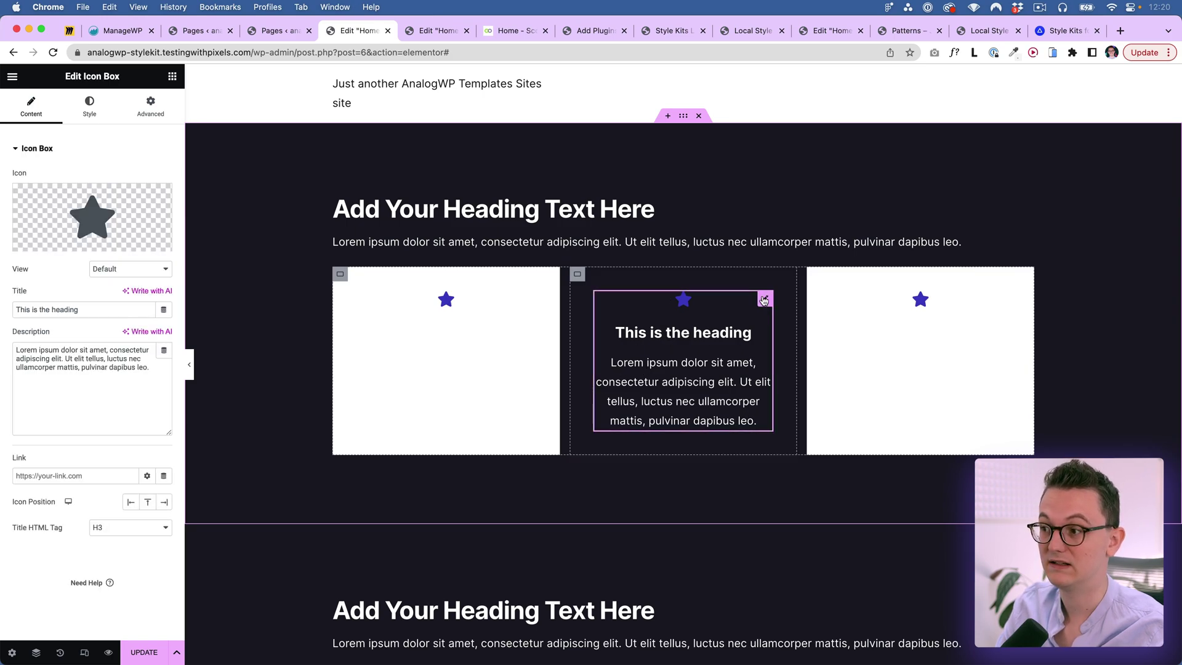
pyautogui.click(91, 108)
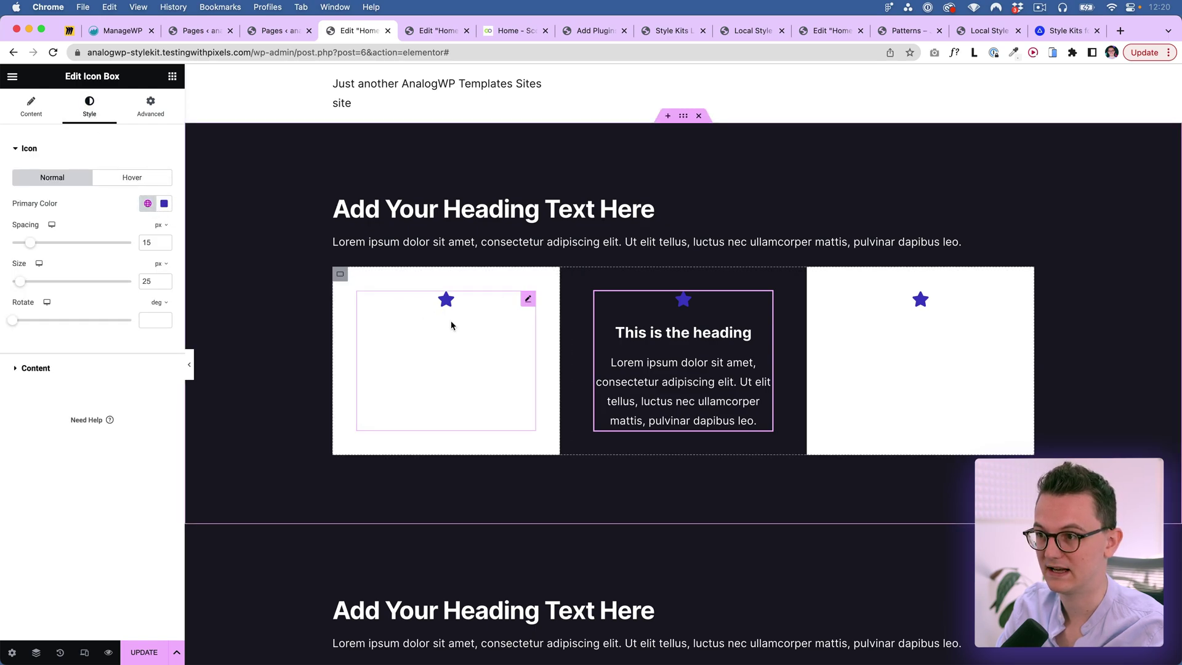
pyautogui.click(425, 314)
pyautogui.click(92, 229)
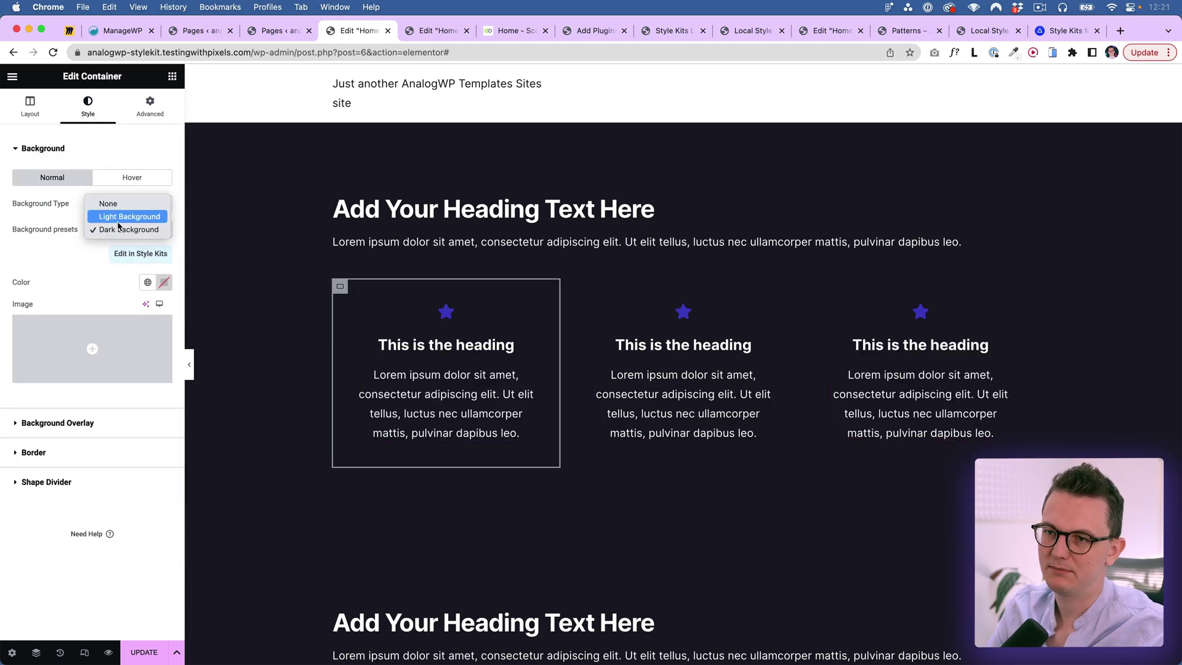
pyautogui.click(106, 233)
pyautogui.click(105, 229)
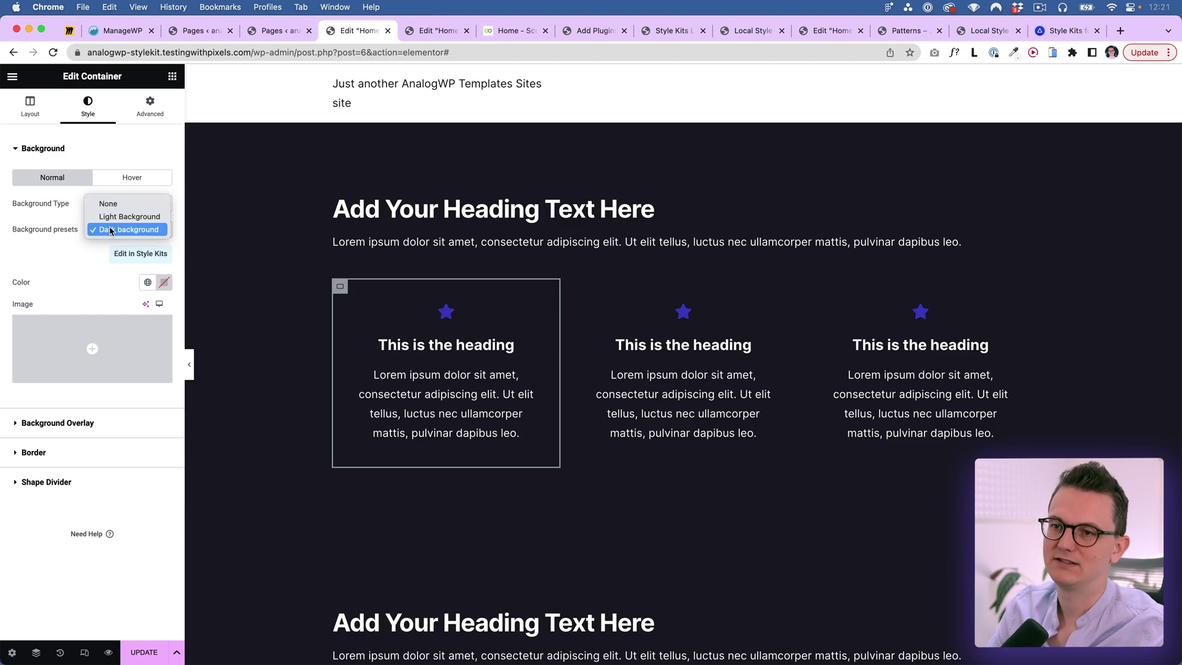
pyautogui.click(84, 253)
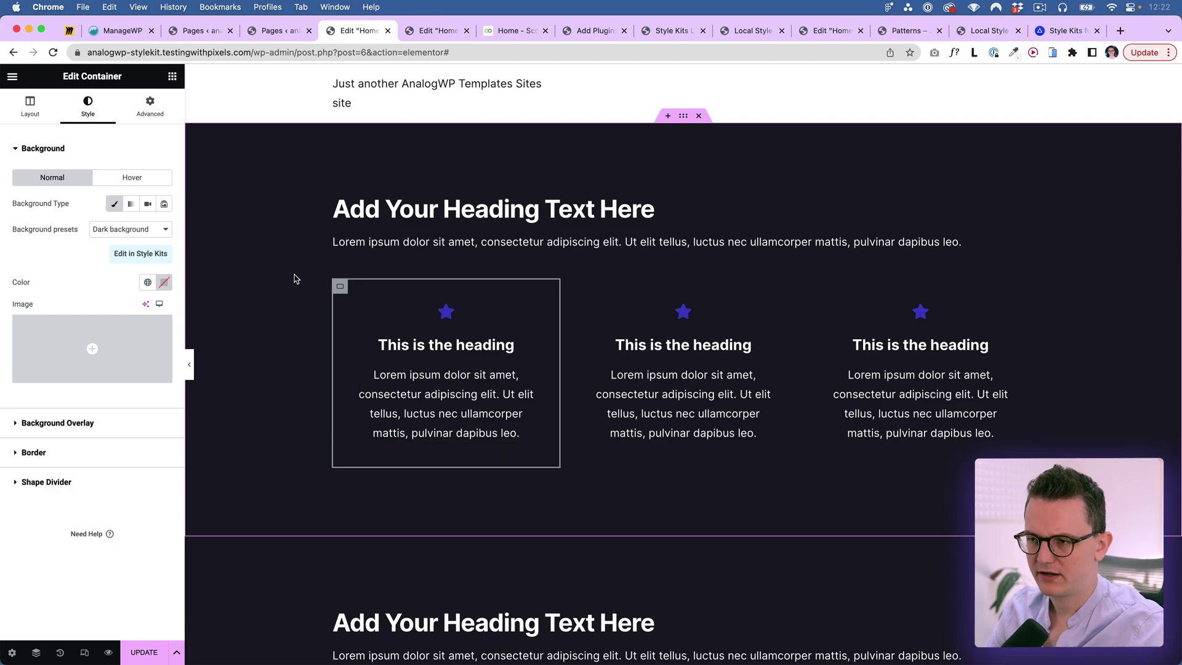
# Step: Undo the dark background changes on the cards and the outer section
pyautogui.press('super+z')
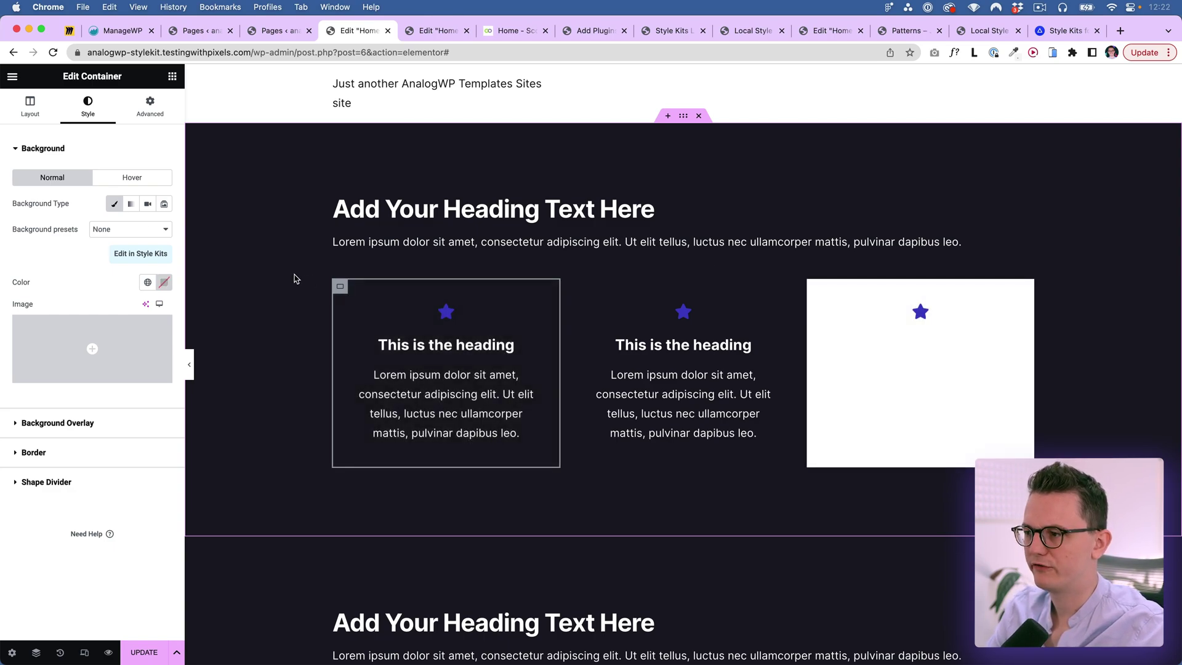
pyautogui.press('super+z')
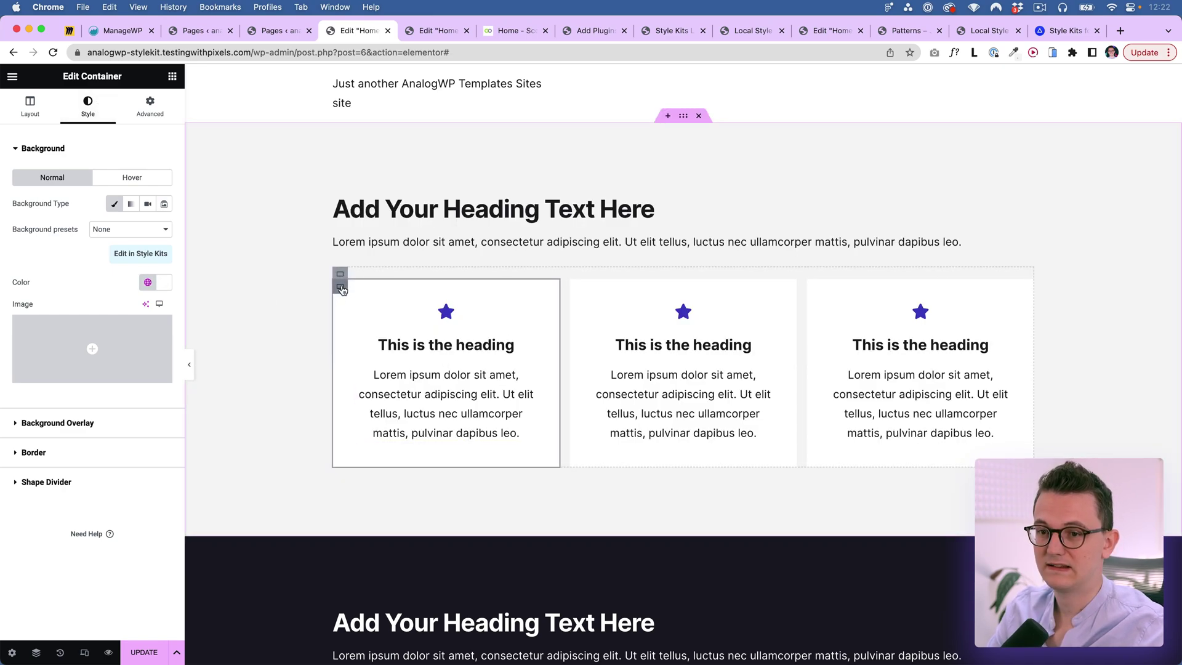
# Step: Apply the Medium box shadow preset to the first card's container
pyautogui.click(36, 453)
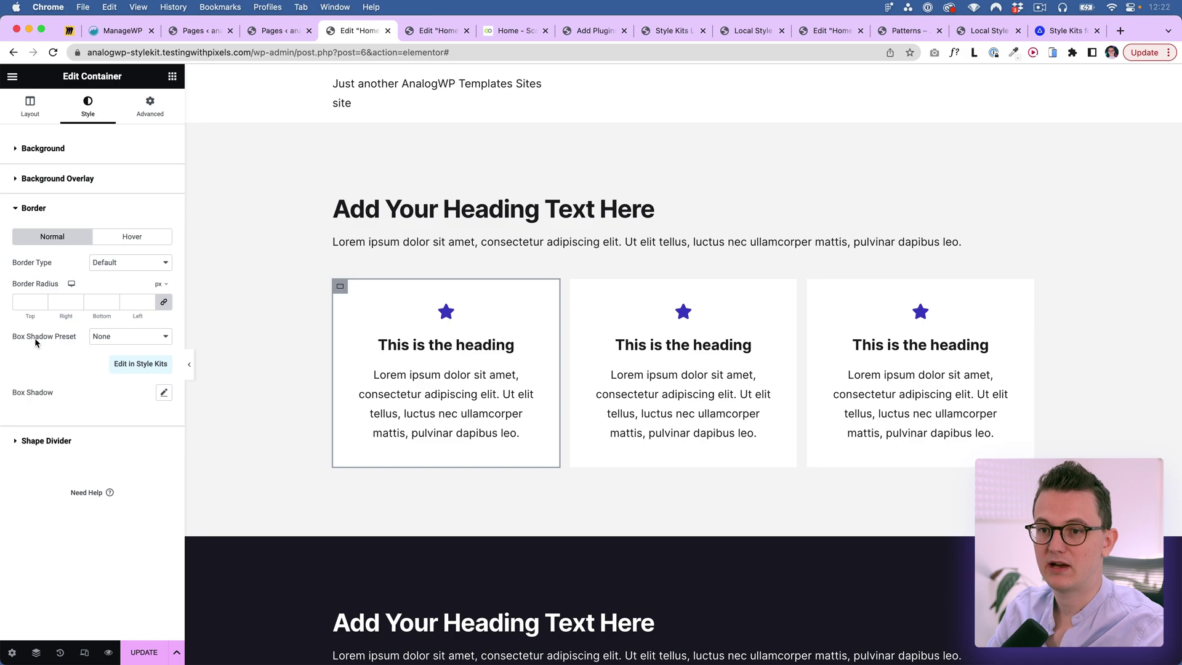
pyautogui.click(97, 339)
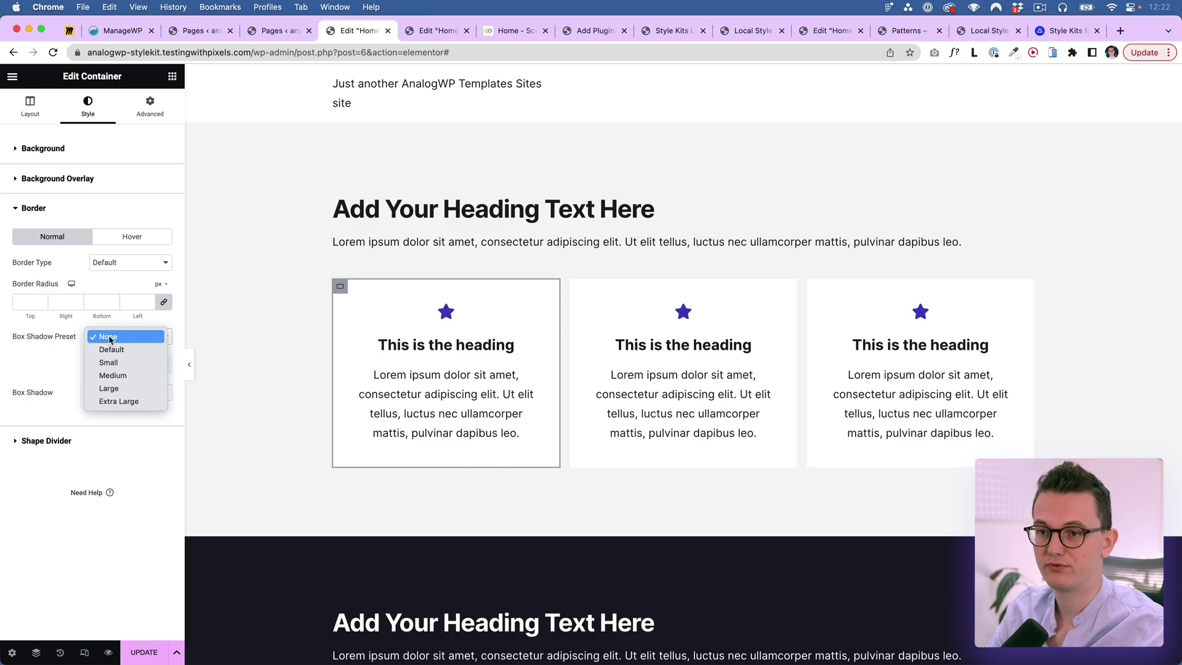
pyautogui.click(129, 375)
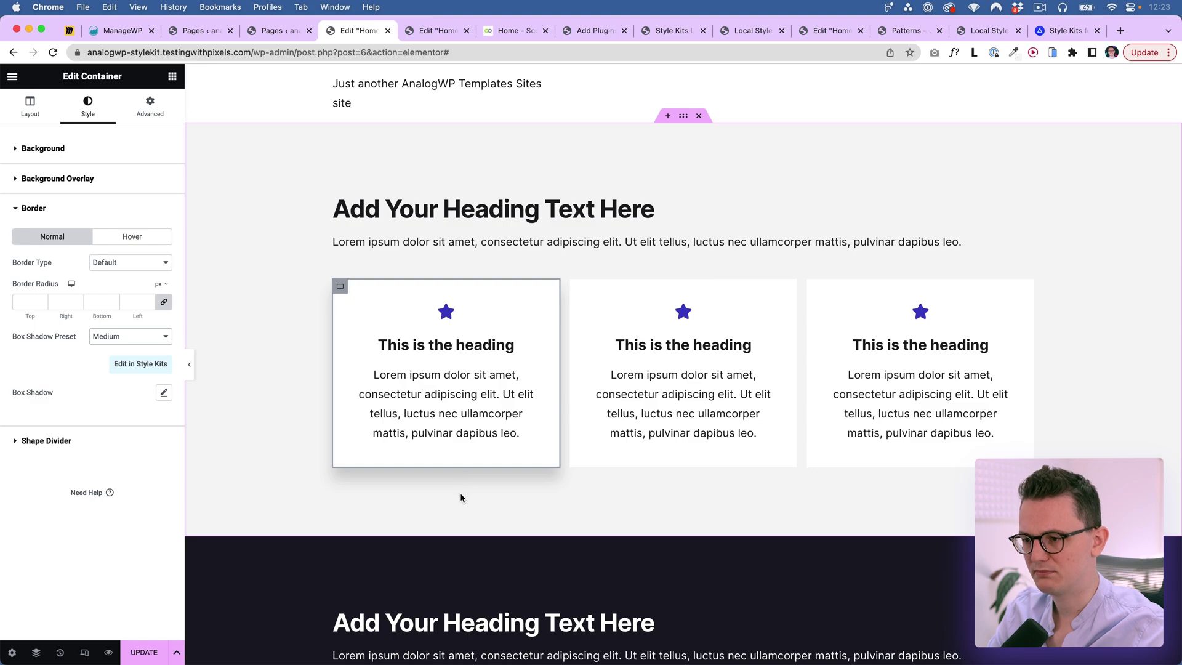
pyautogui.scroll(-1, 520, 480)
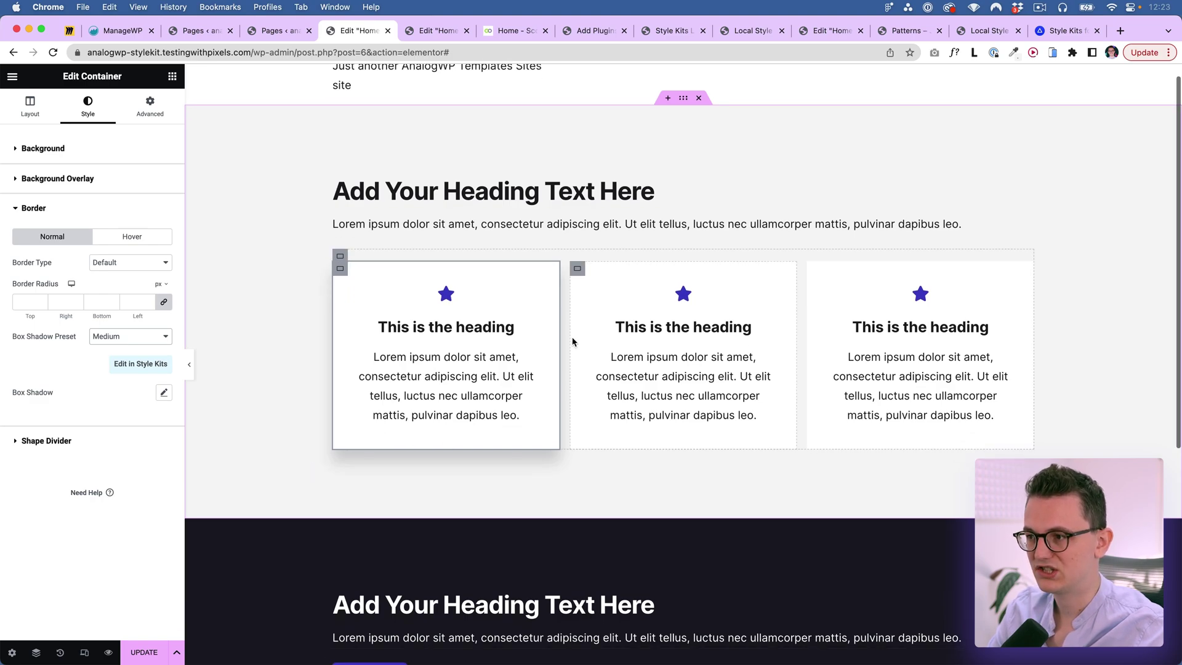
# Step: Copy the first card's container style and paste it onto the middle and third card containers
pyautogui.rightClick(341, 269)
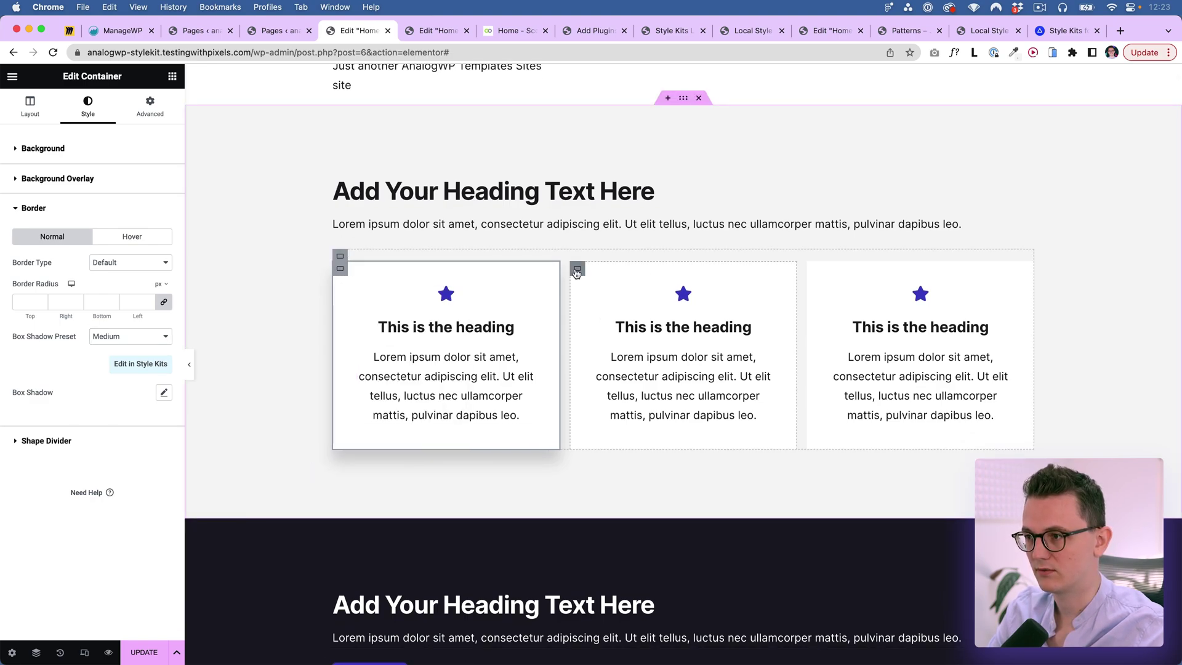
pyautogui.click(577, 269)
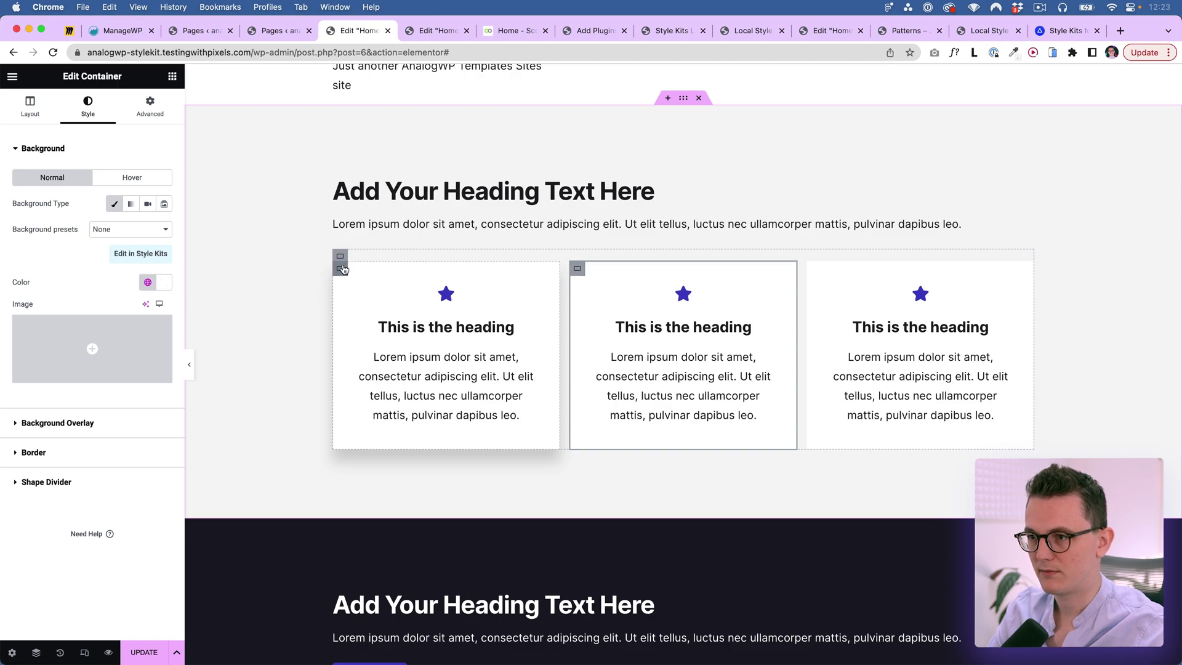
pyautogui.rightClick(341, 269)
pyautogui.click(431, 345)
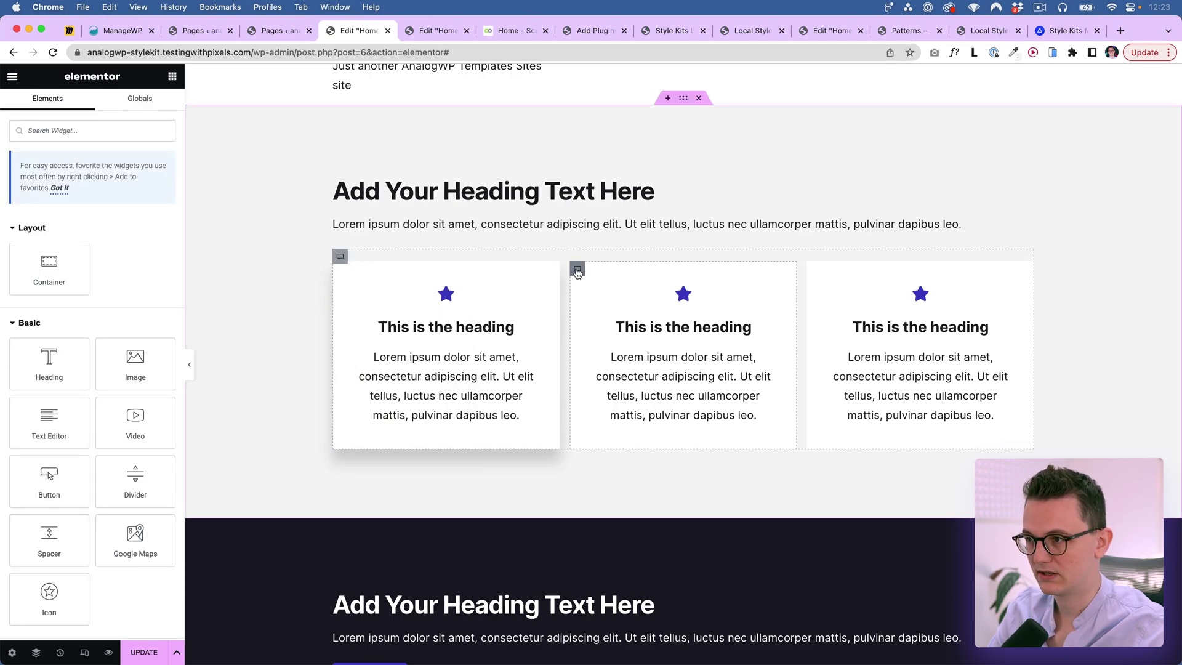
pyautogui.click(577, 269)
pyautogui.press('super+shift+v')
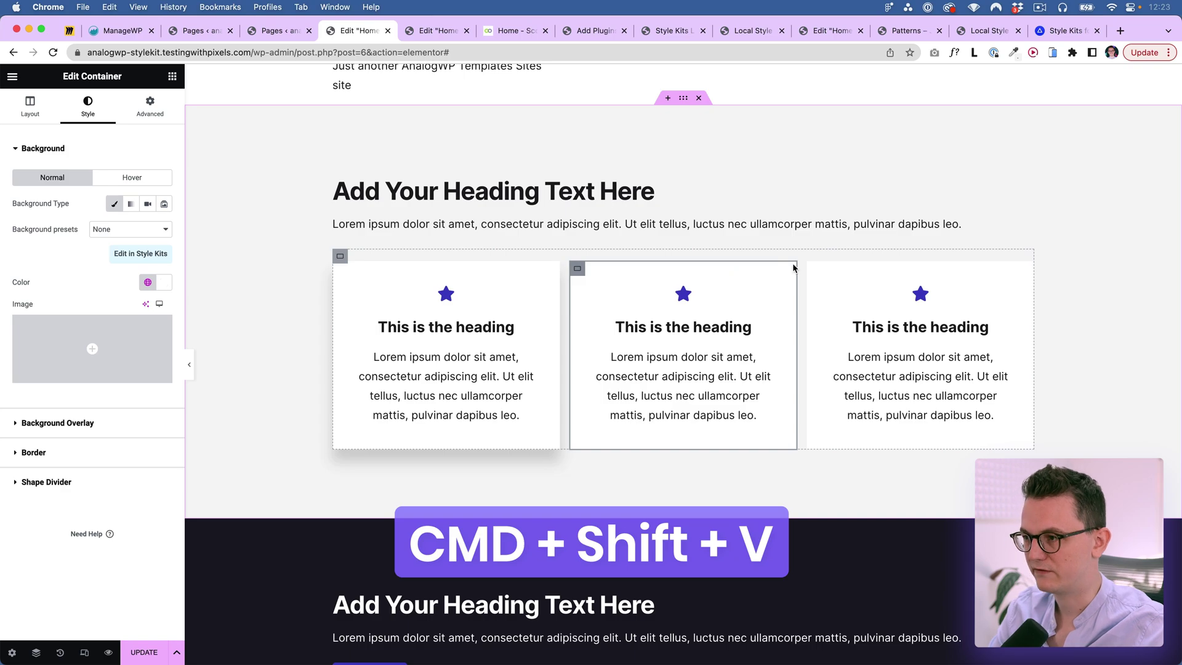
pyautogui.click(814, 271)
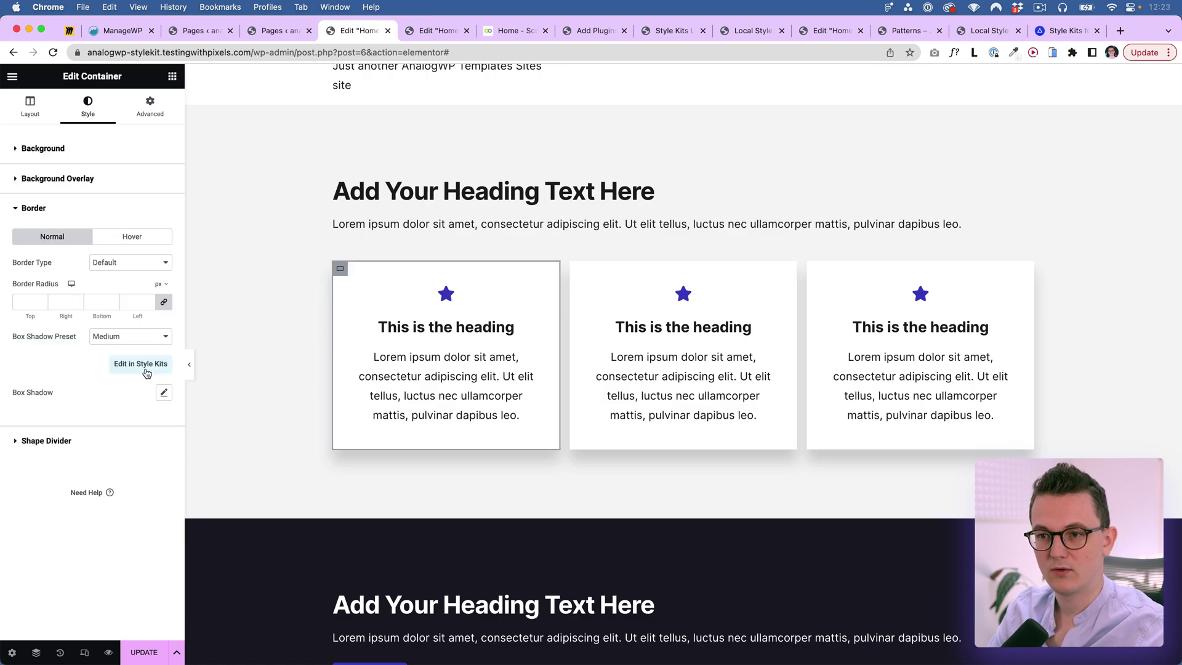
# Step: Edit the Medium shadow preset in the Style Kit and set its color to blue, rgba(11, 3, 255, 0.15)
pyautogui.click(147, 369)
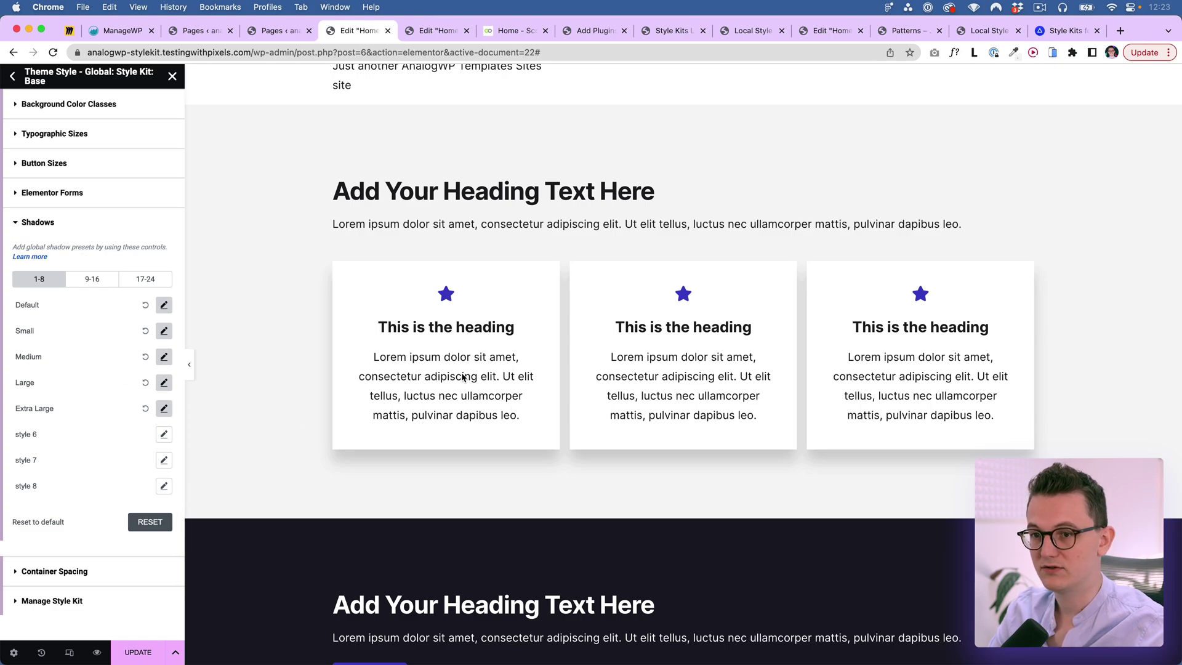
pyautogui.click(164, 357)
pyautogui.scroll(-1, 85, 440)
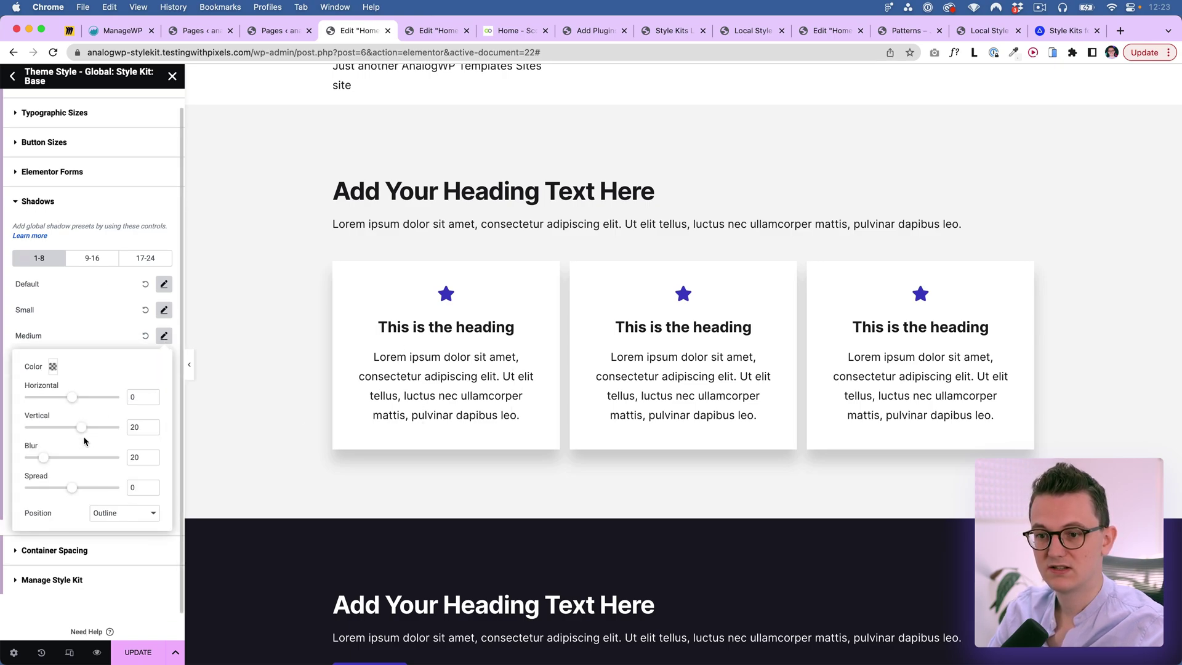
pyautogui.click(52, 369)
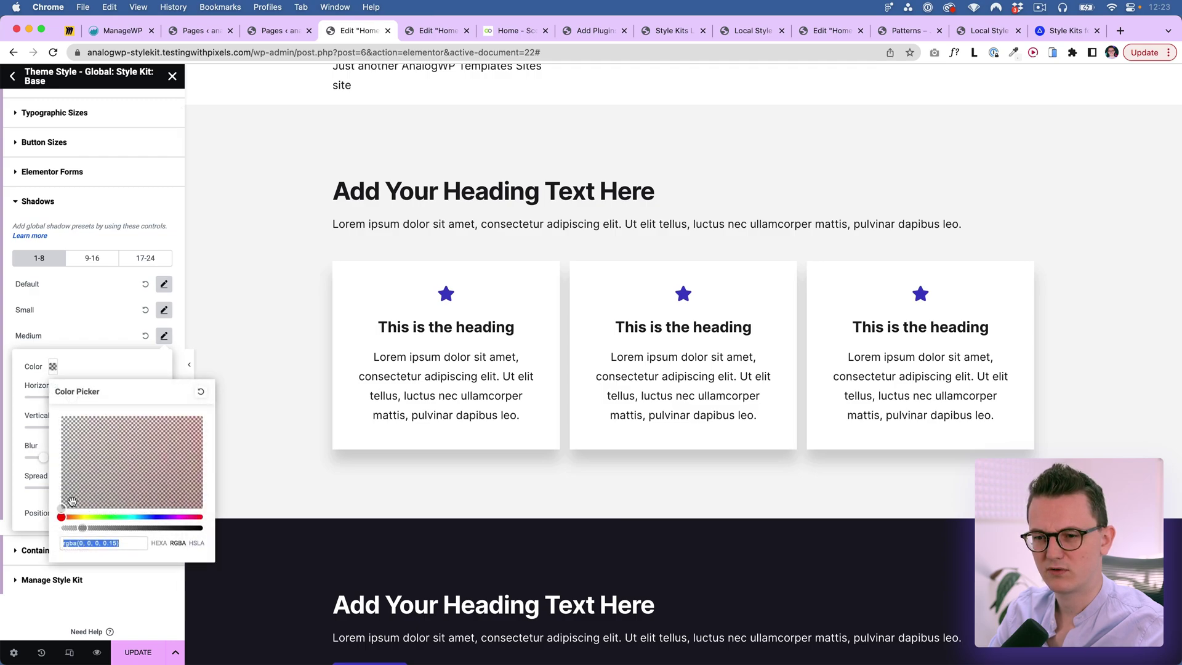
pyautogui.moveTo(82, 518); pyautogui.dragTo(156, 517)
pyautogui.moveTo(188, 451); pyautogui.dragTo(202, 413)
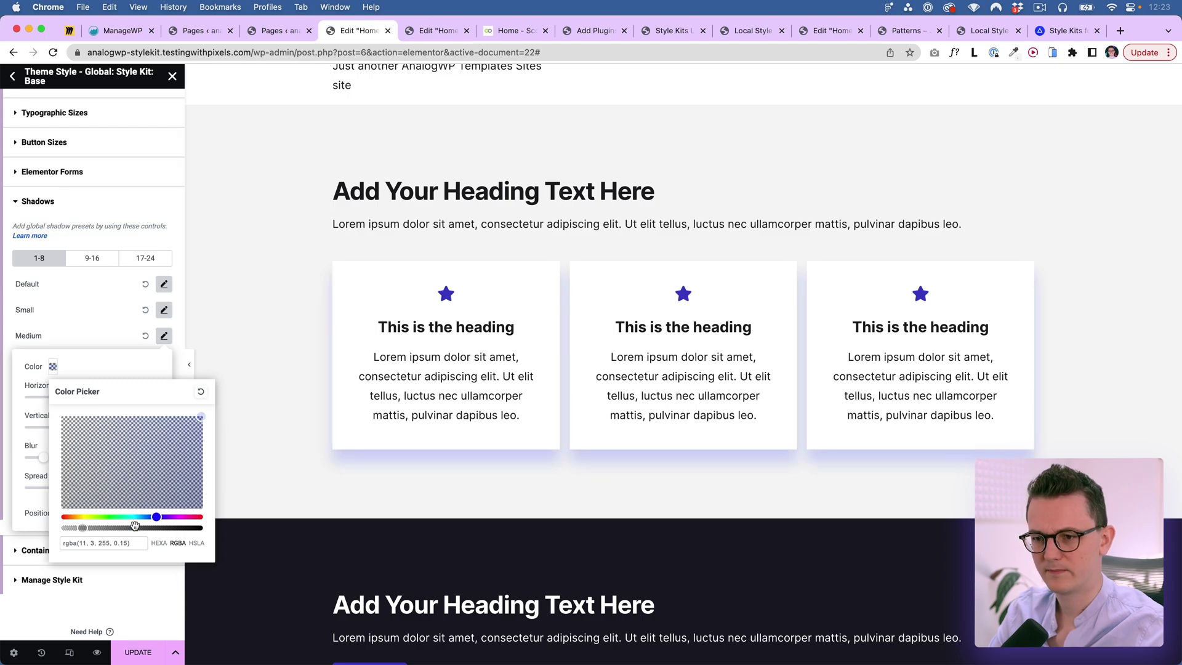
# Step: Try the HEXA, RGBA and HSLA color formats and a 0.55 opacity for the Medium shadow's blue color
pyautogui.click(160, 545)
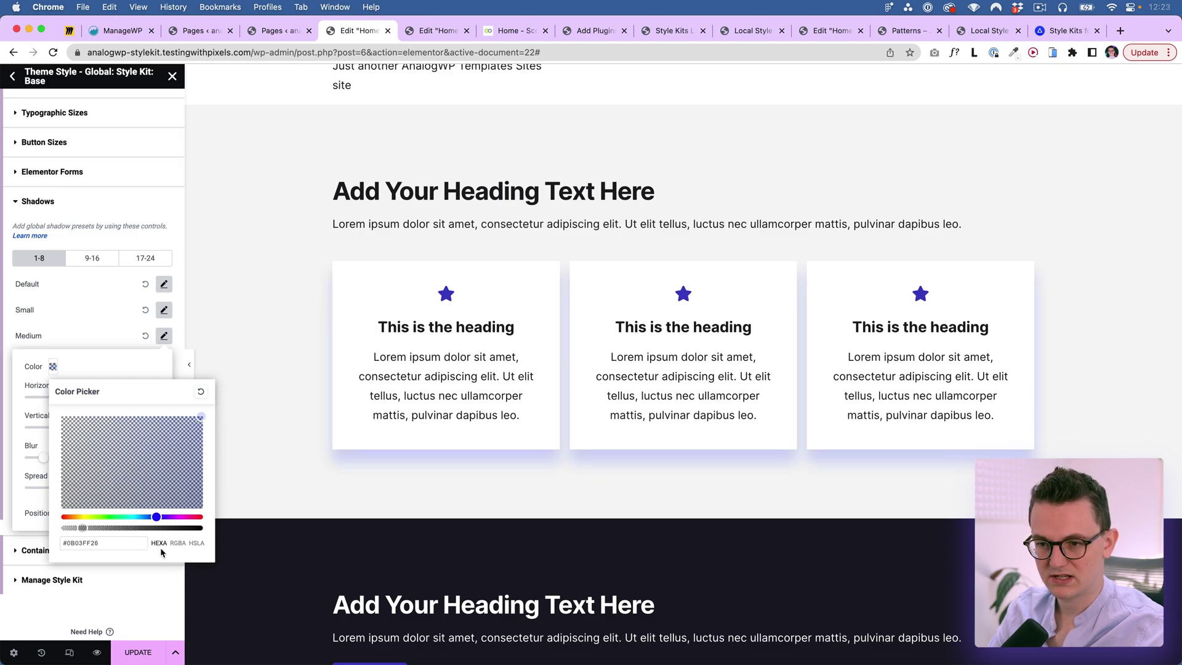
pyautogui.click(177, 544)
pyautogui.click(196, 543)
pyautogui.click(178, 543)
pyautogui.moveTo(121, 542); pyautogui.dragTo(124, 543)
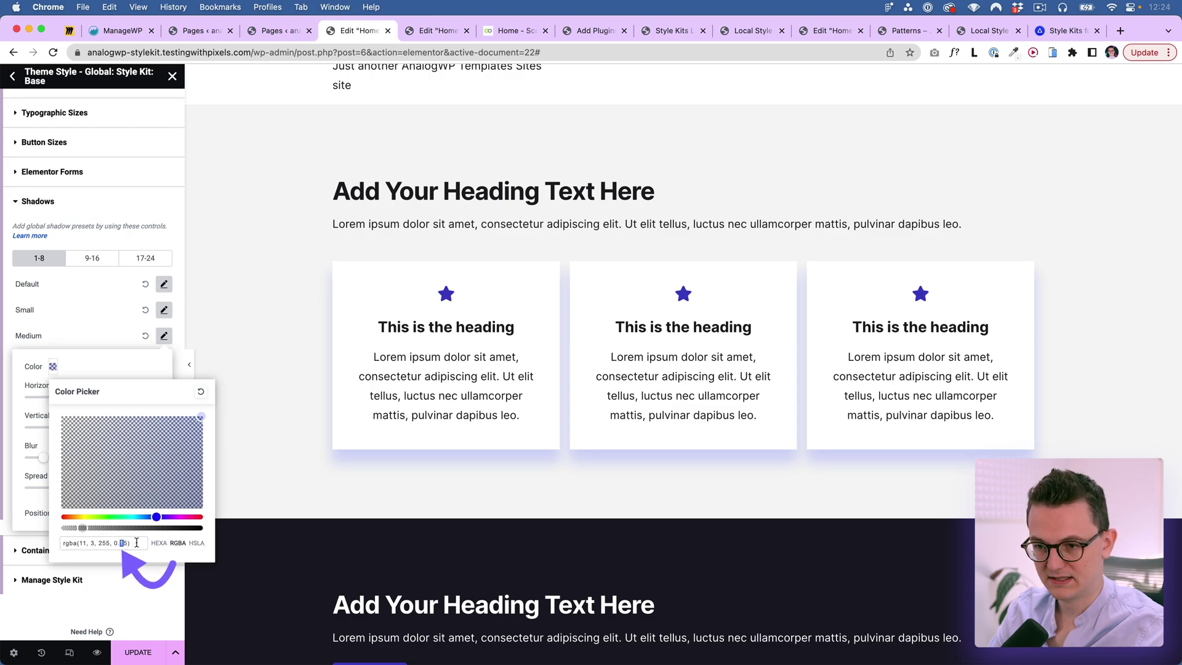
pyautogui.write('5')
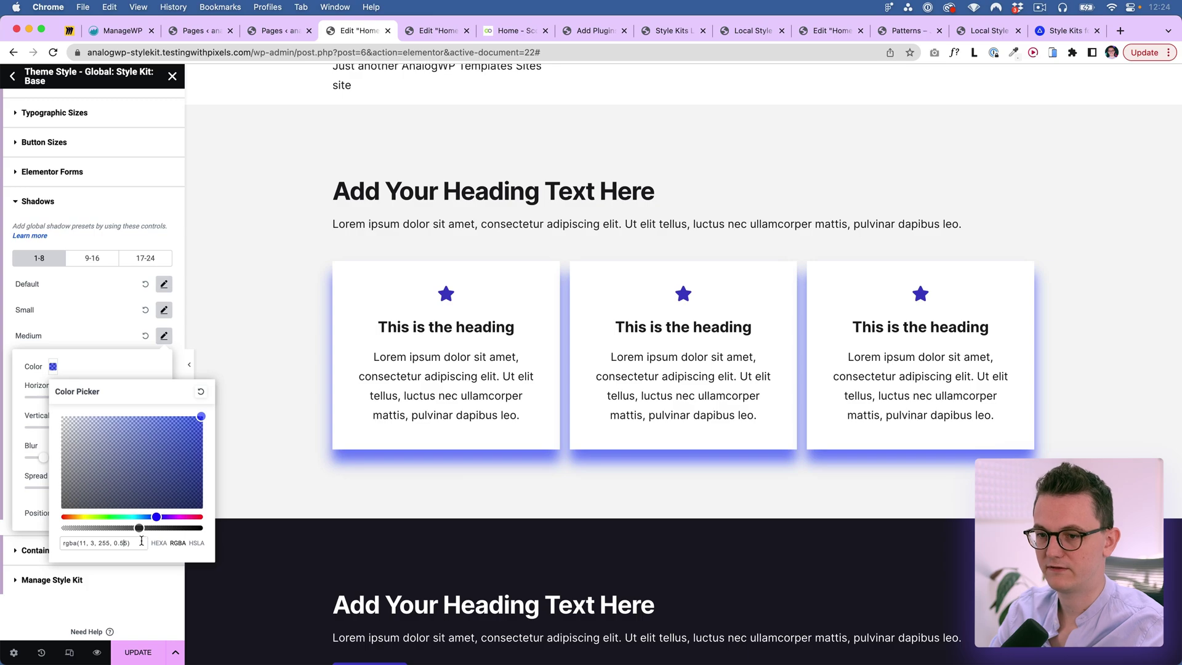
pyautogui.press('Escape')
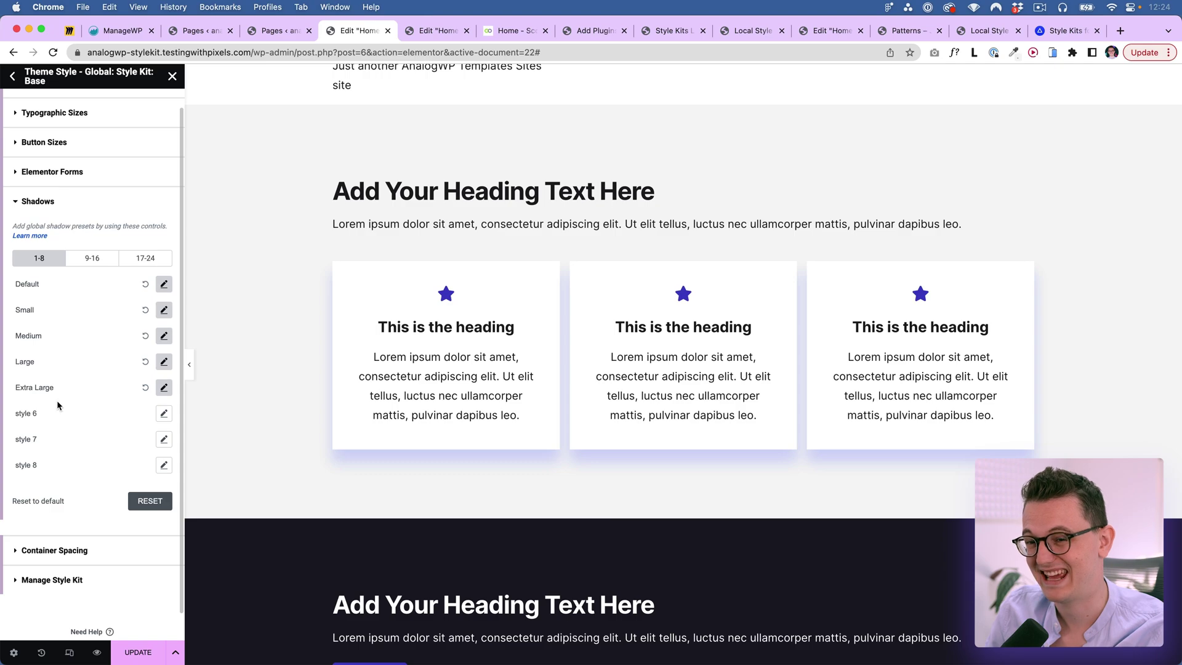
# Step: Examine the 9-16 and 17-24 shadow preset groups and return to presets 1-8
pyautogui.click(86, 263)
pyautogui.click(137, 282)
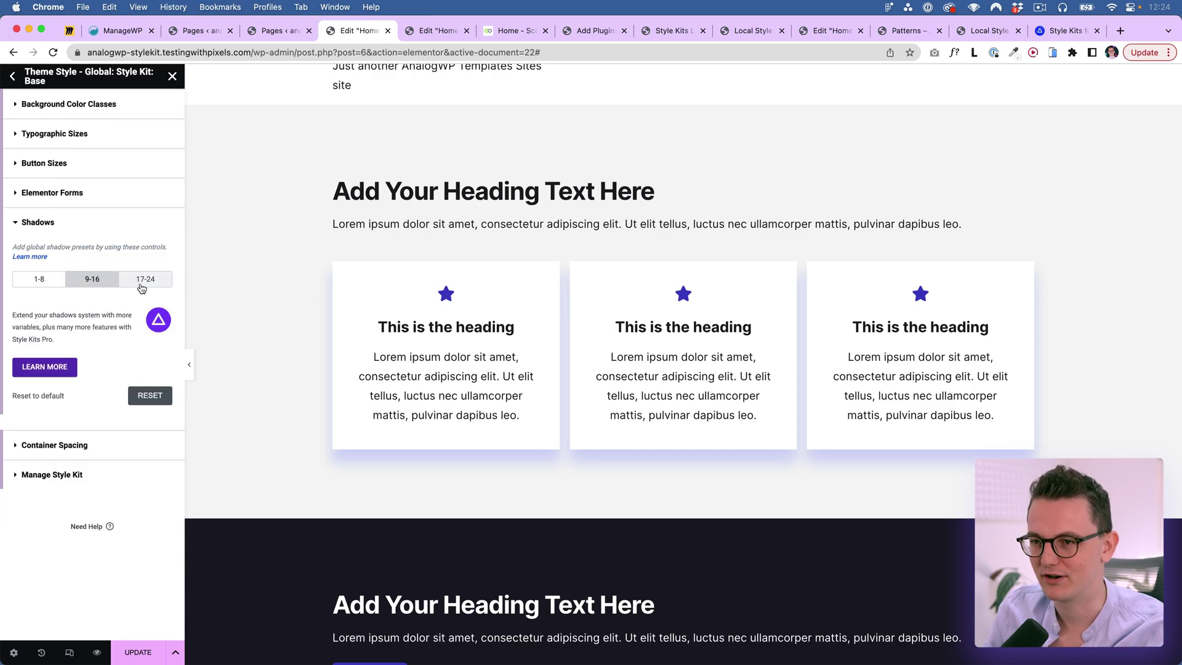
pyautogui.click(25, 282)
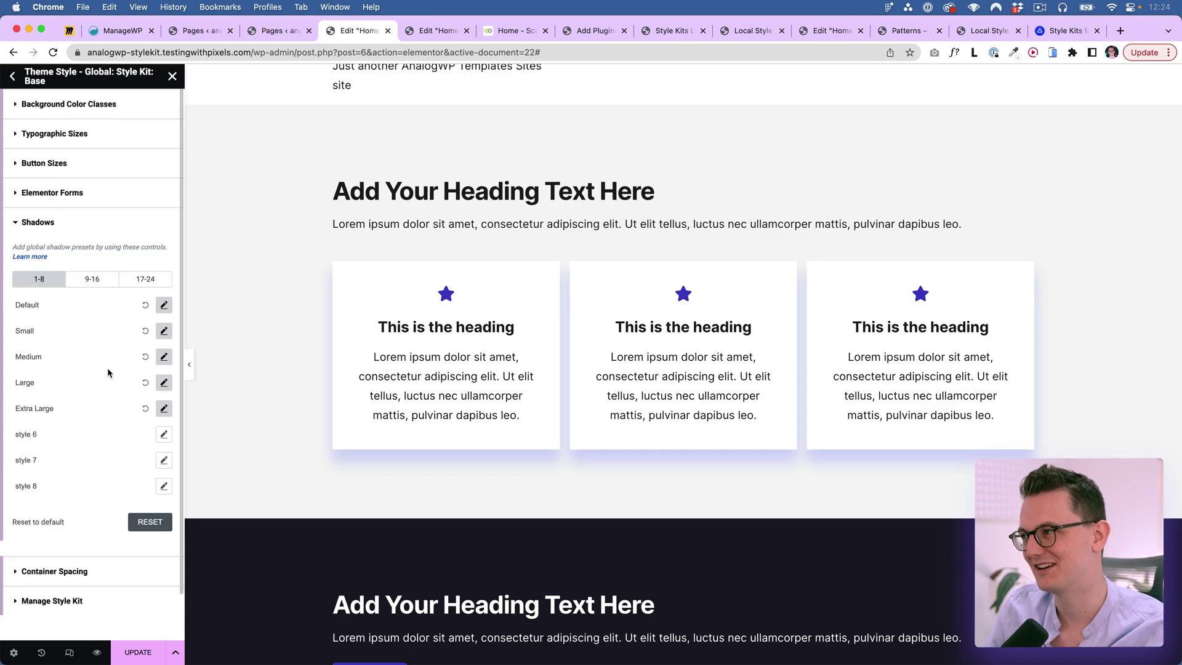
pyautogui.scroll(-1, 111, 375)
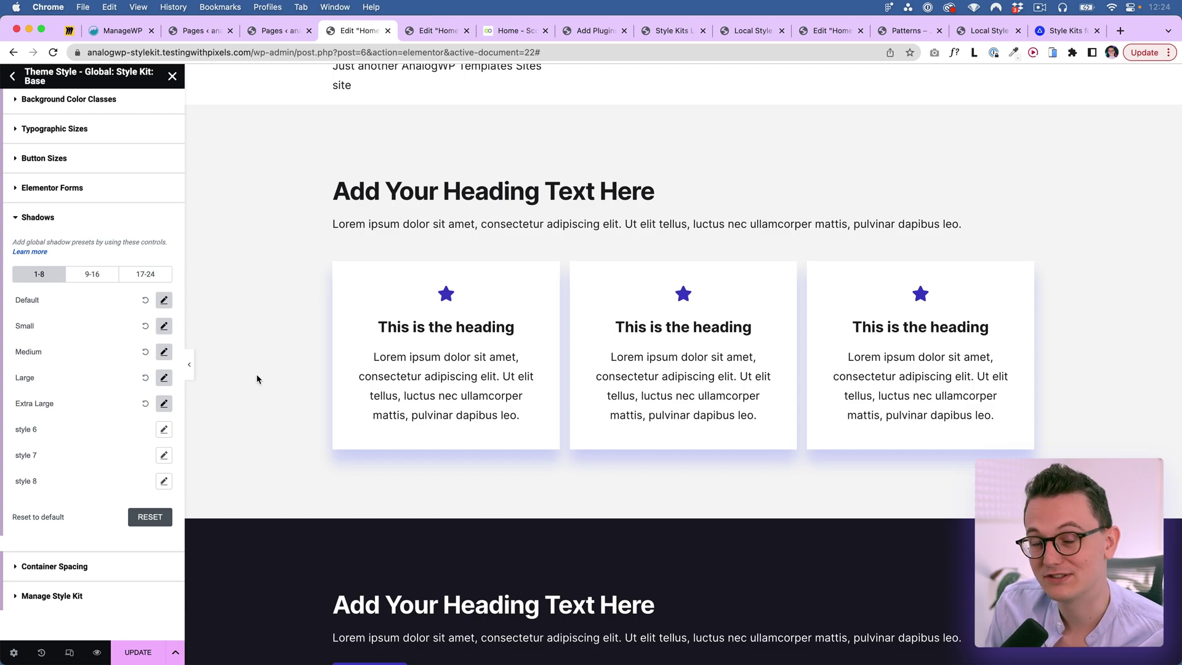
pyautogui.scroll(1, 265, 374)
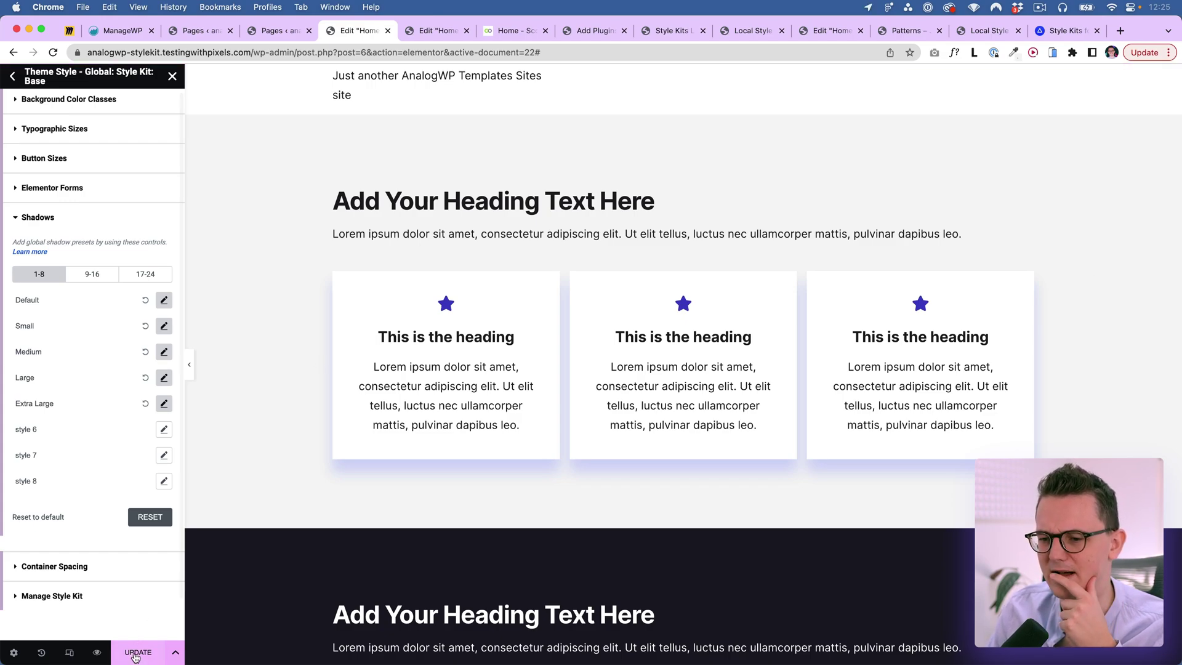
# Step: Switch to the WordPress admin and view the Style Kits library, the Local Style Kits page and its Global Style Kit choices
pyautogui.click(266, 31)
pyautogui.moveTo(40, 329)
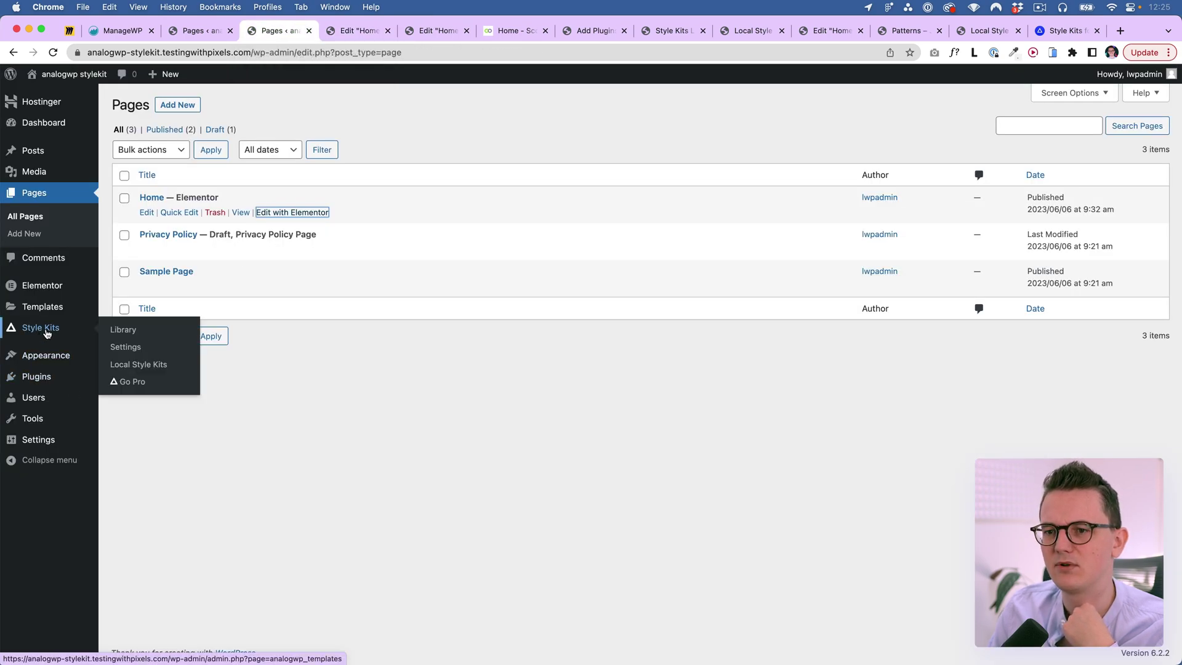
pyautogui.click(114, 332)
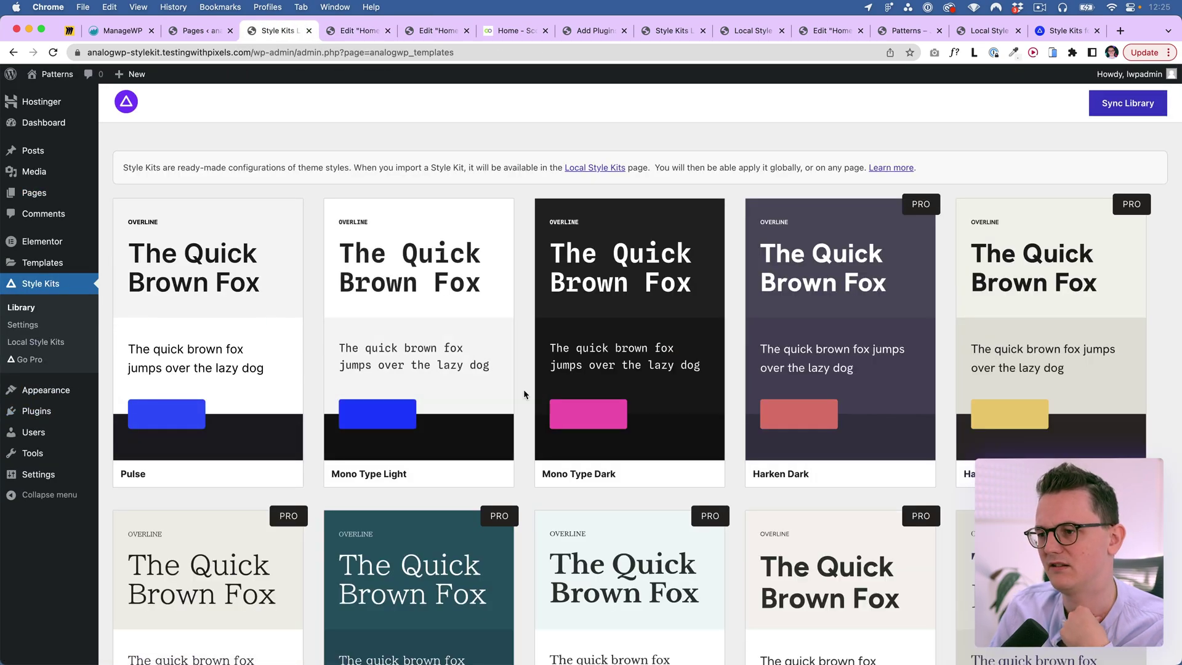
pyautogui.click(43, 344)
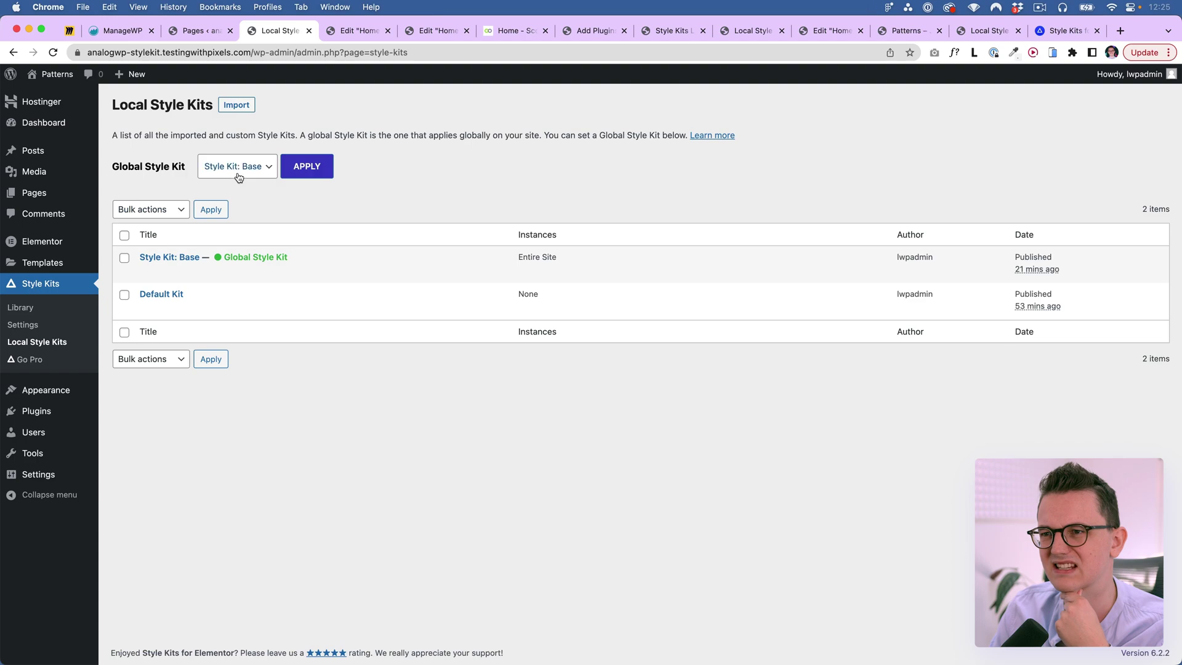
pyautogui.click(263, 167)
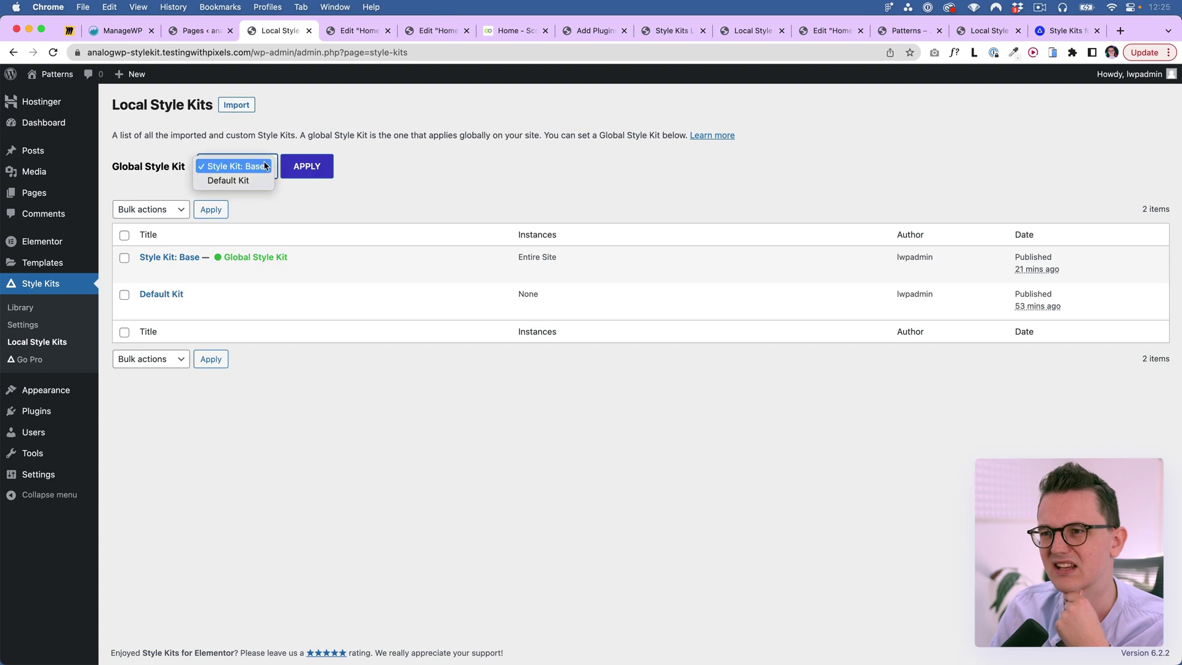
pyautogui.click(367, 194)
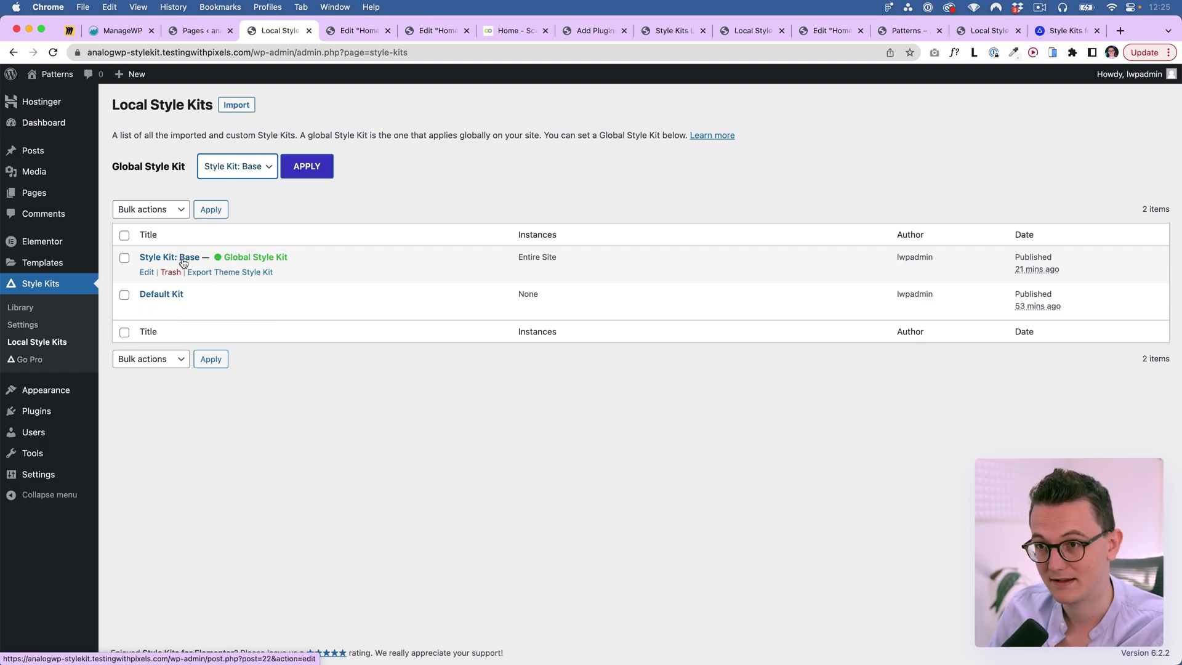
# Step: Browse the Style Kits library and import the Slink kit
pyautogui.click(24, 308)
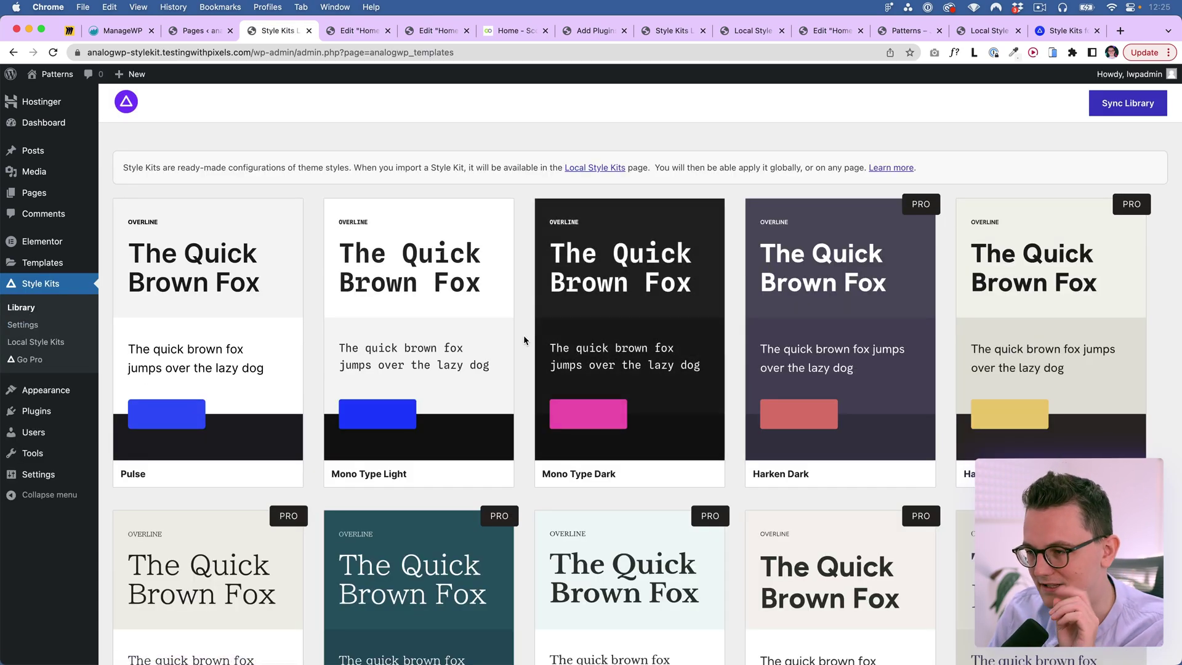
pyautogui.scroll(-5, 524, 339)
pyautogui.scroll(-10, 524, 339)
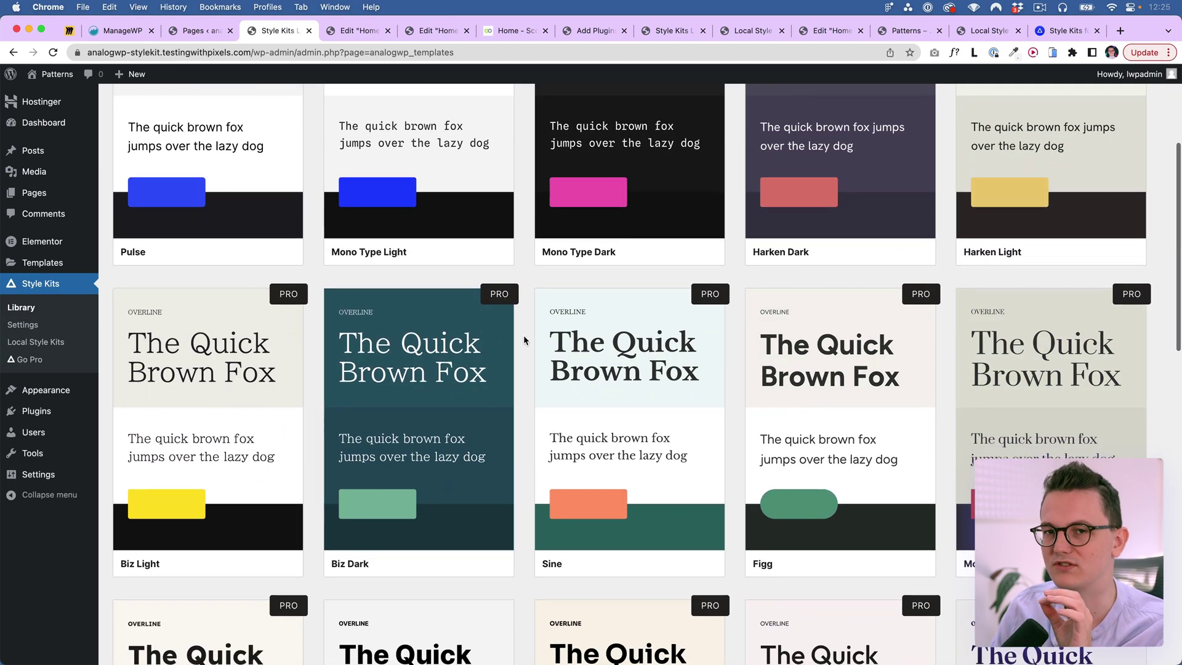
pyautogui.scroll(-5, 524, 335)
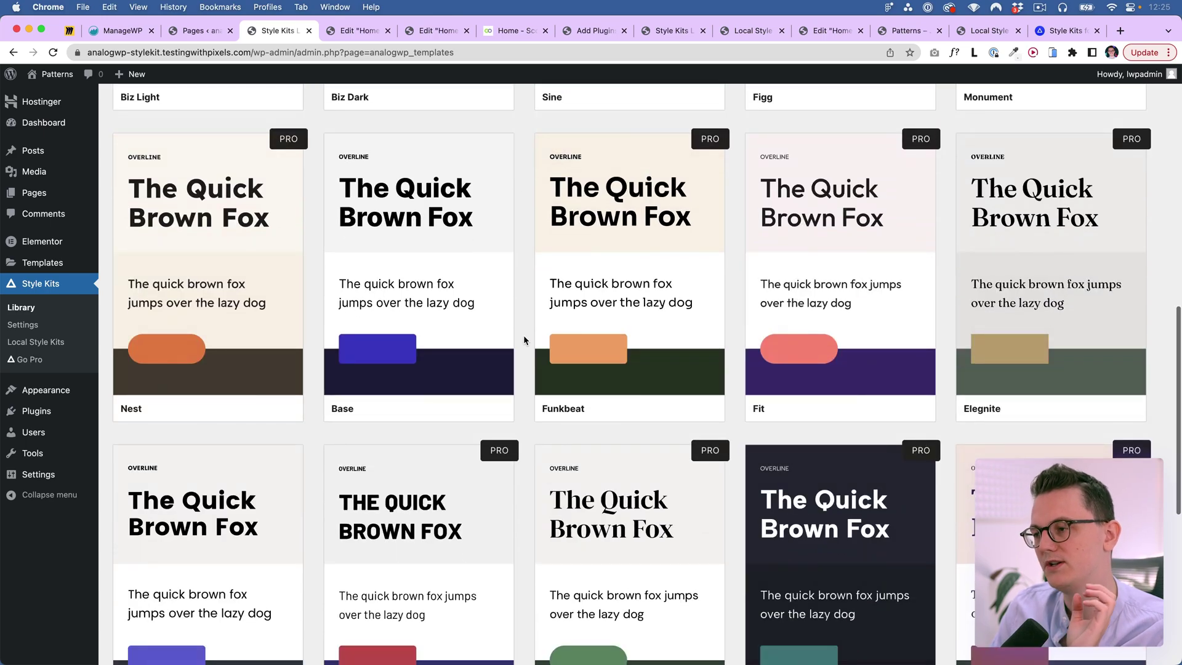
pyautogui.scroll(-5, 524, 335)
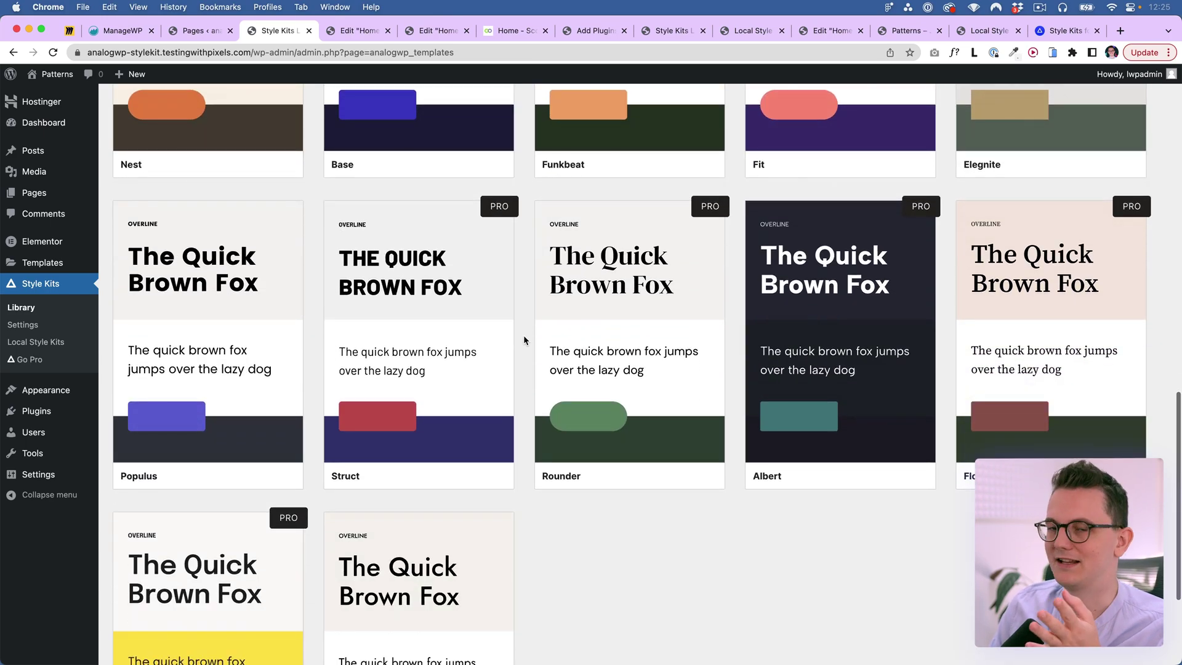
pyautogui.scroll(-3, 523, 340)
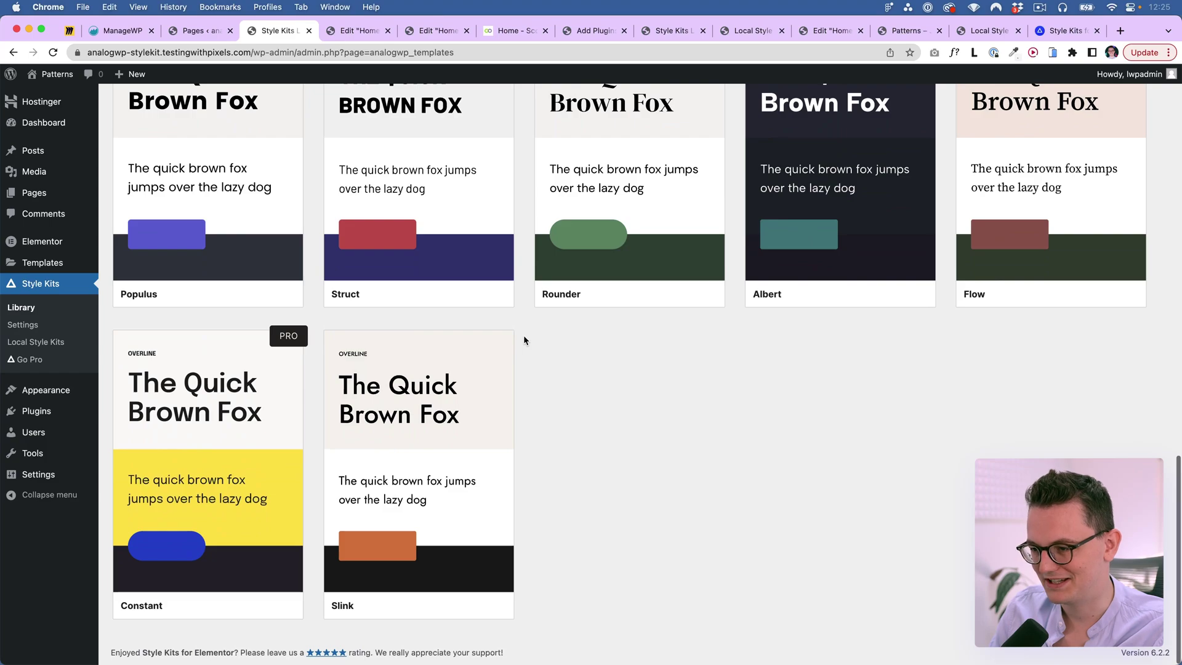
pyautogui.moveTo(442, 530)
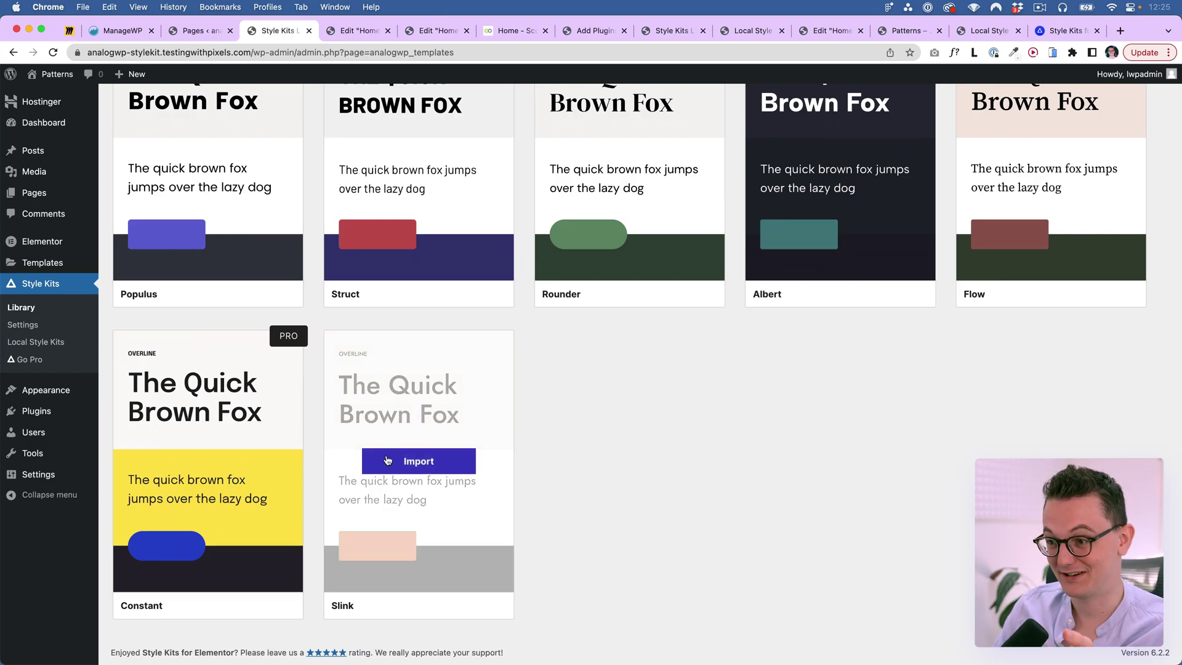
pyautogui.click(424, 467)
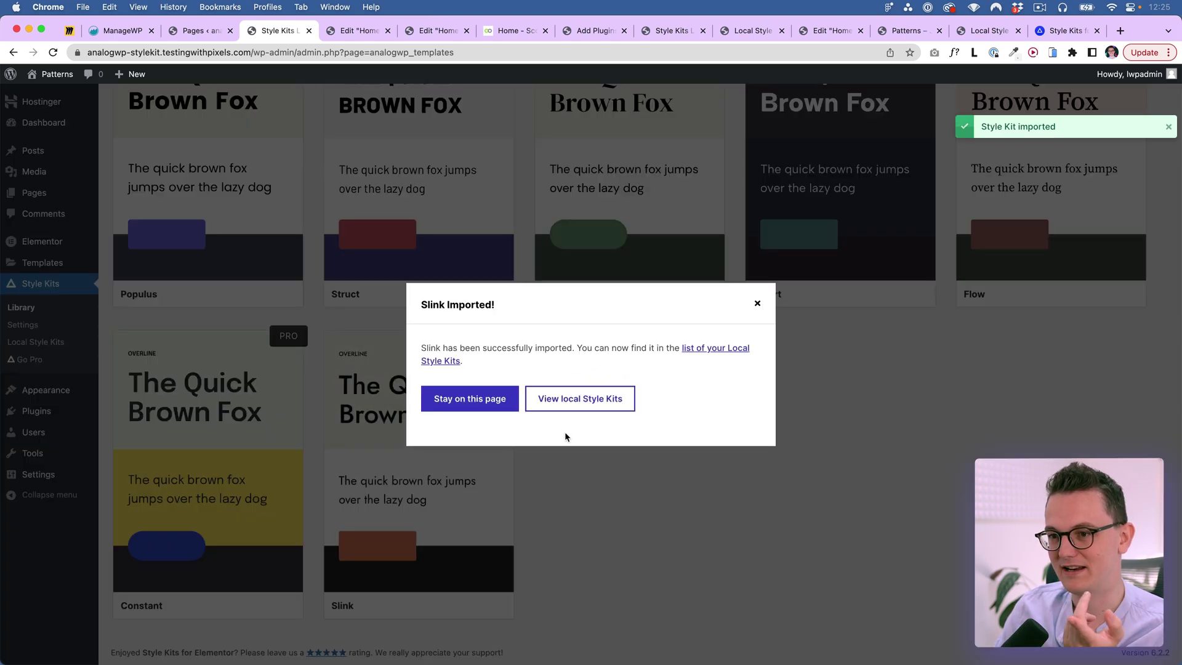
# Step: Open the list of local Style Kits and choose Slink as the Global Style Kit
pyautogui.click(581, 400)
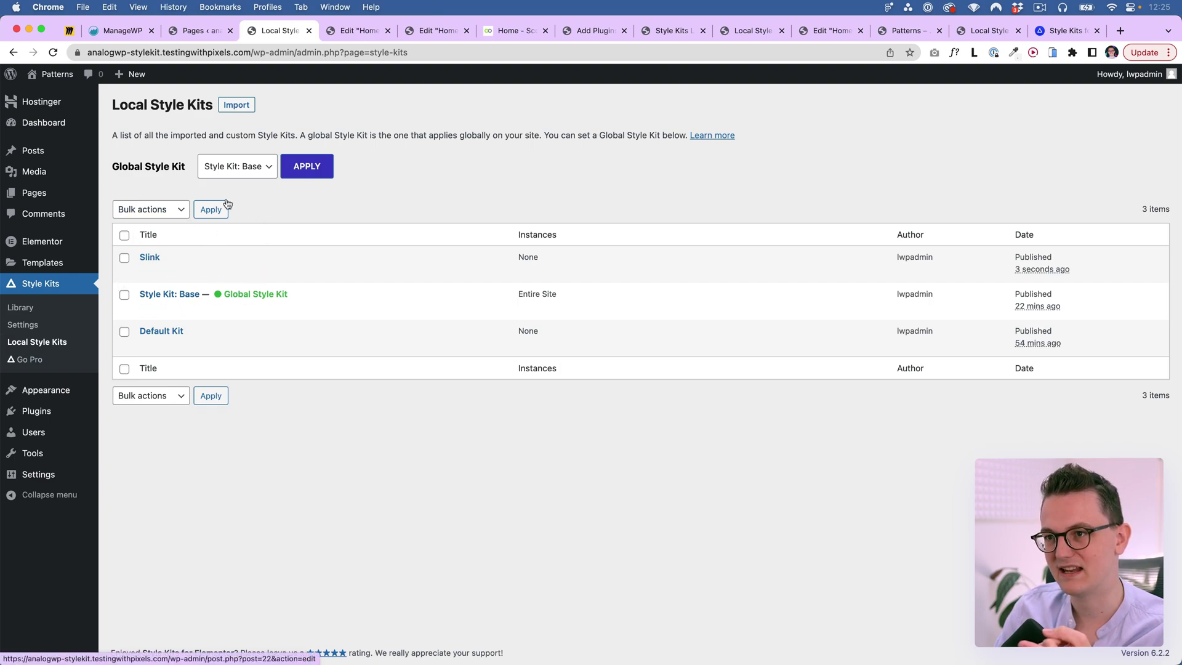
pyautogui.click(249, 168)
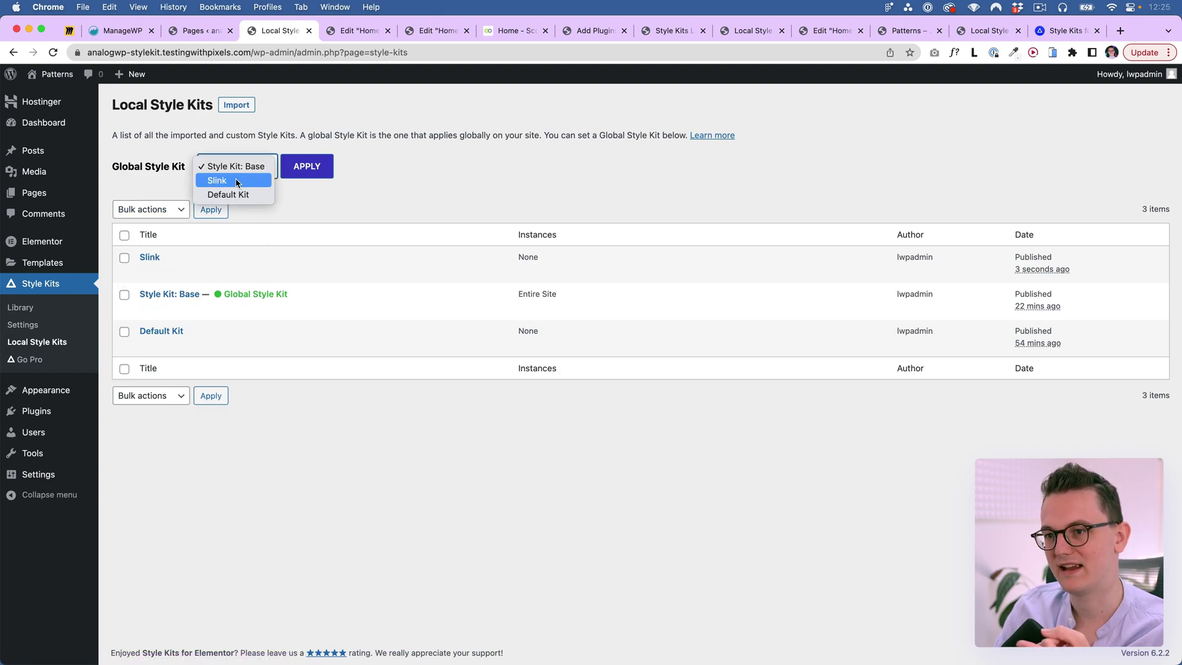
pyautogui.click(220, 182)
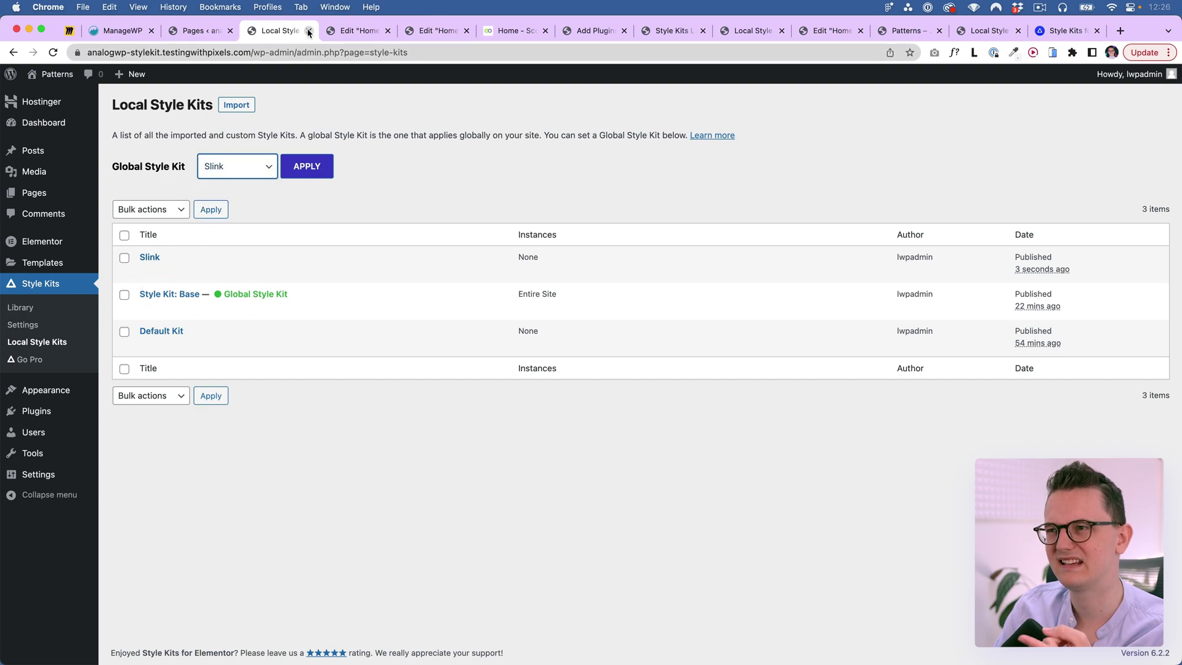
# Step: Open a front-end preview of the Home page from the Elementor editor and view its styling
pyautogui.click(344, 33)
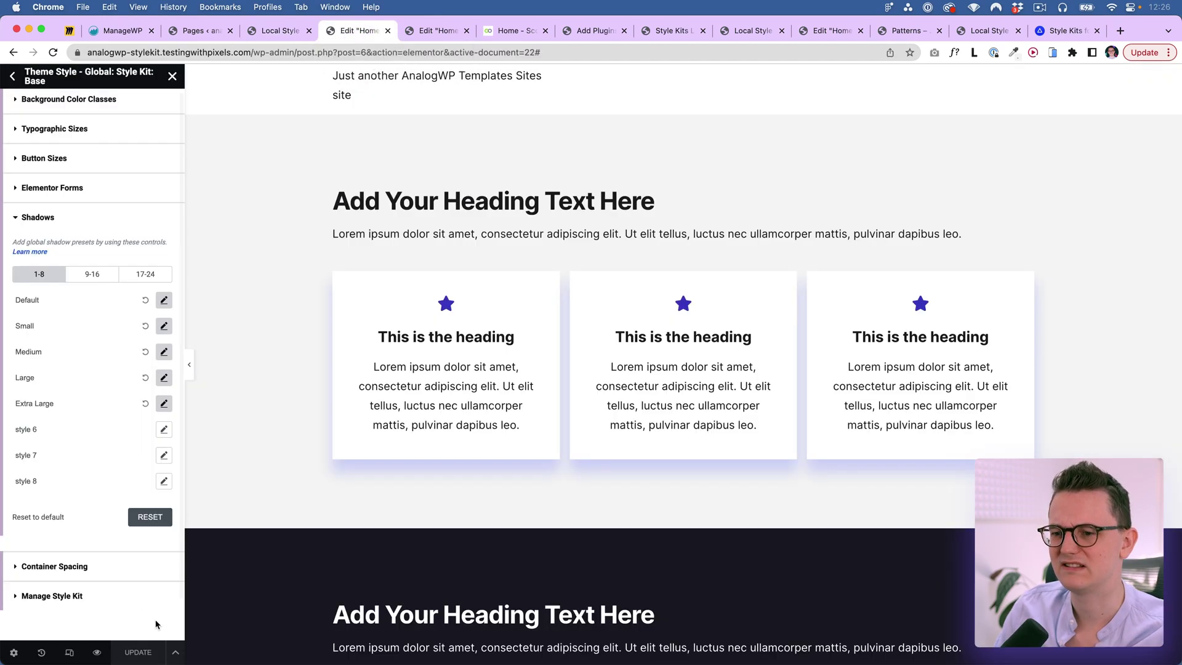
pyautogui.click(105, 657)
pyautogui.moveTo(392, 32); pyautogui.dragTo(320, 31)
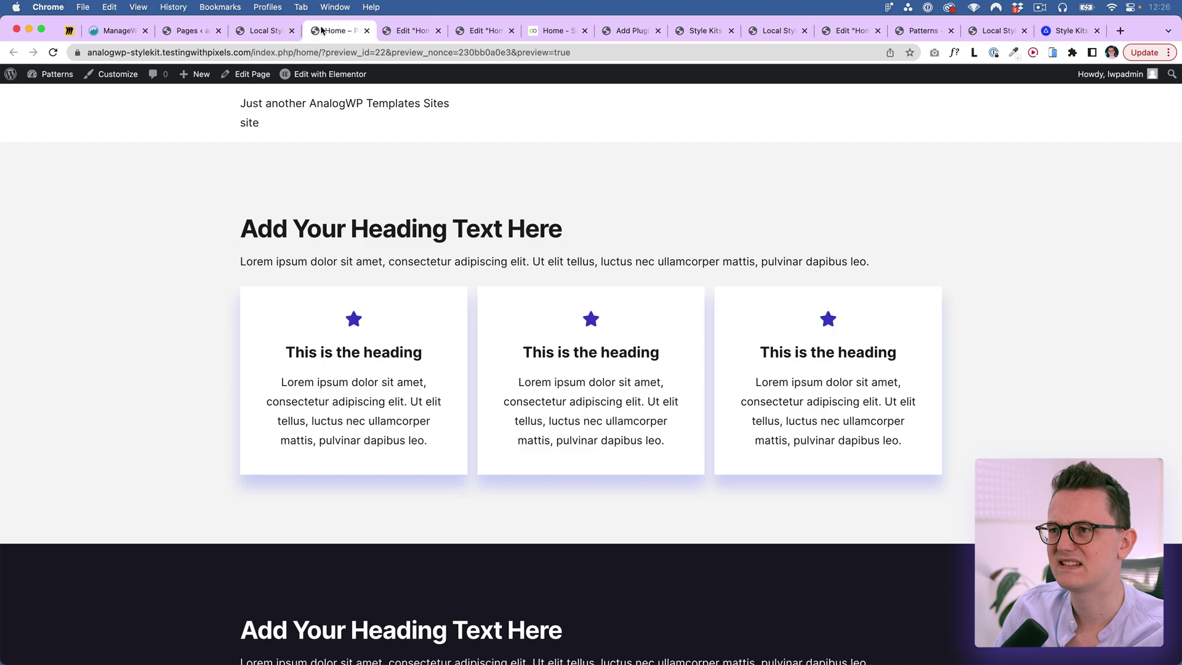
pyautogui.scroll(-3, 354, 272)
pyautogui.scroll(3, 354, 272)
# Step: Apply Slink as the Global Style Kit and reload the Home page preview to check its styling
pyautogui.click(259, 31)
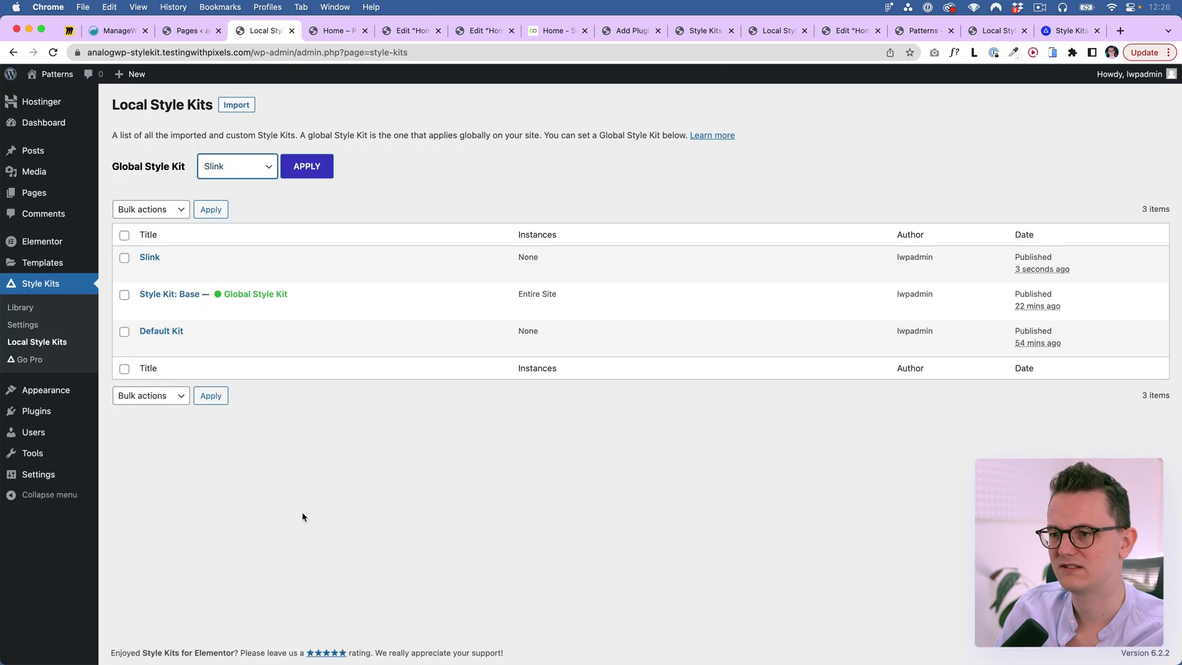
pyautogui.click(306, 165)
pyautogui.click(331, 30)
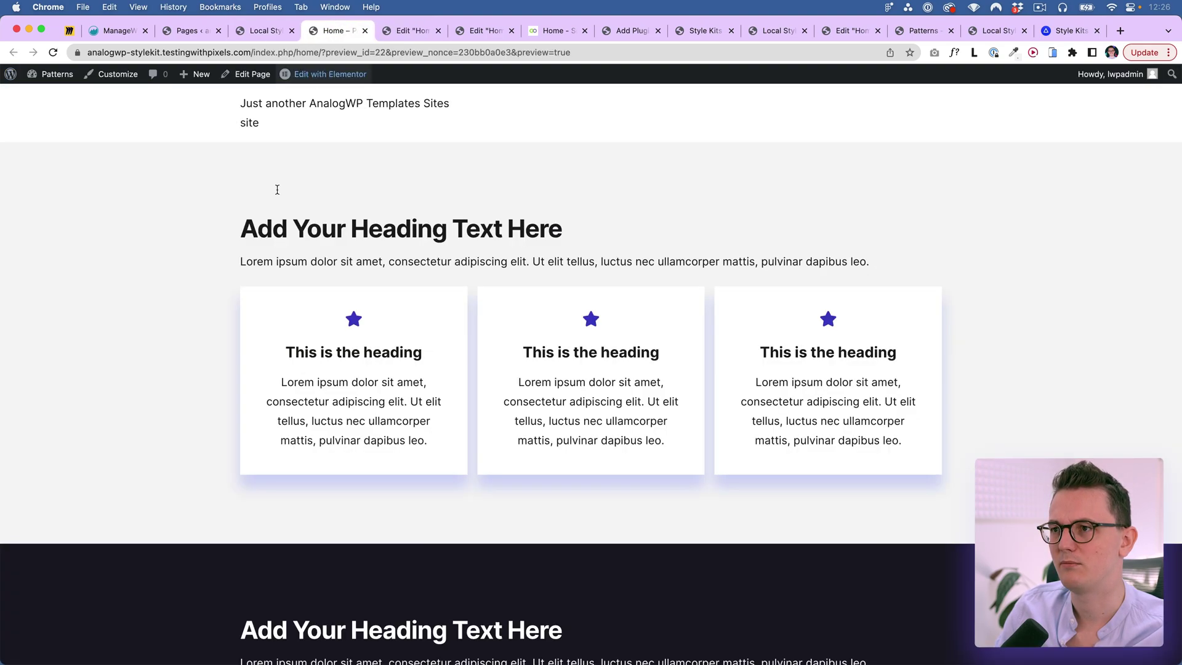
pyautogui.press('super+r')
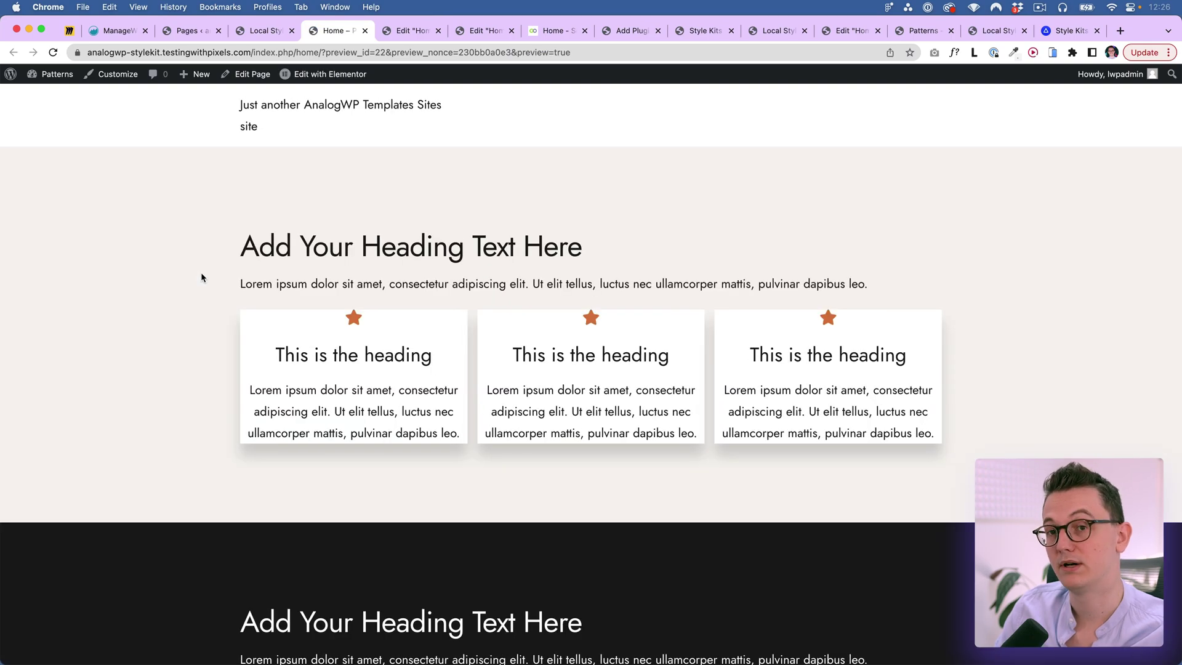
pyautogui.scroll(-3, 201, 277)
pyautogui.scroll(3, 202, 278)
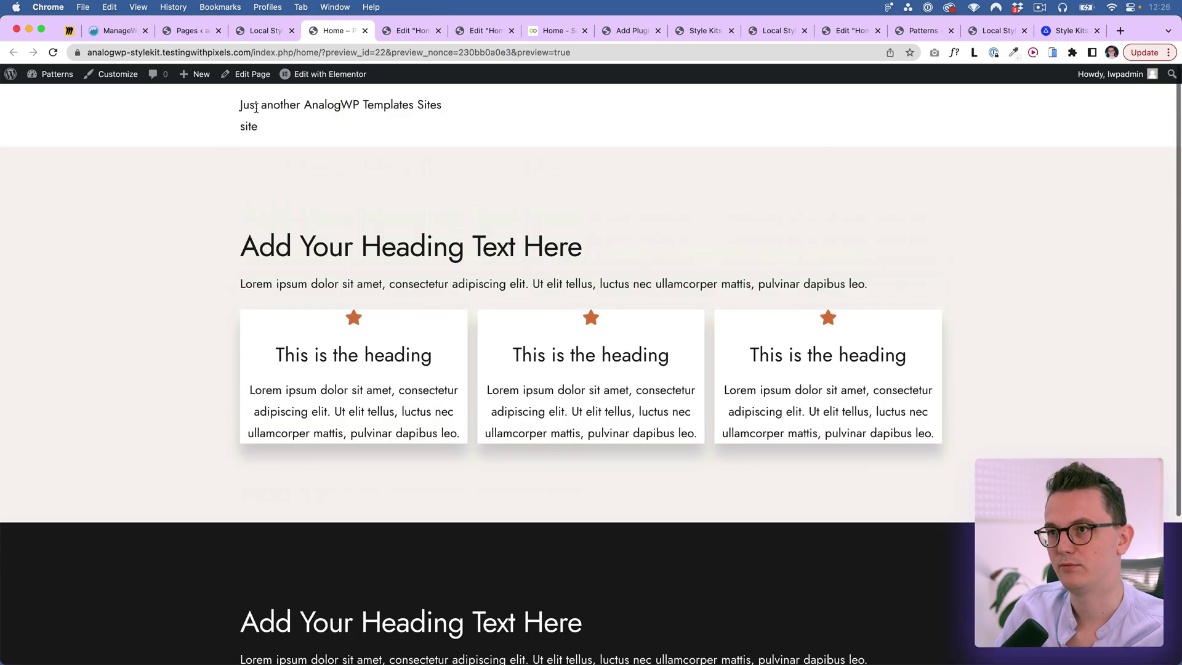
# Step: Open the Home page in Elementor and examine the first card's spacing preset options and Slink's container spacing presets
pyautogui.keyDown('super'); pyautogui.click(330, 74); pyautogui.keyUp('super')
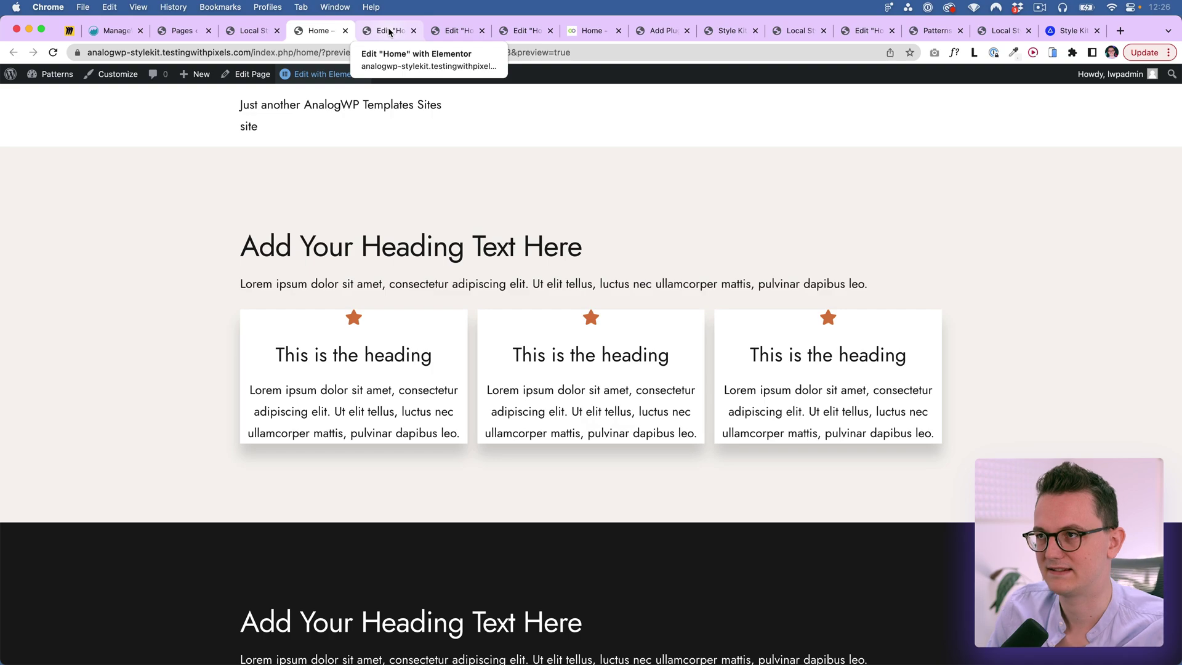
pyautogui.click(389, 30)
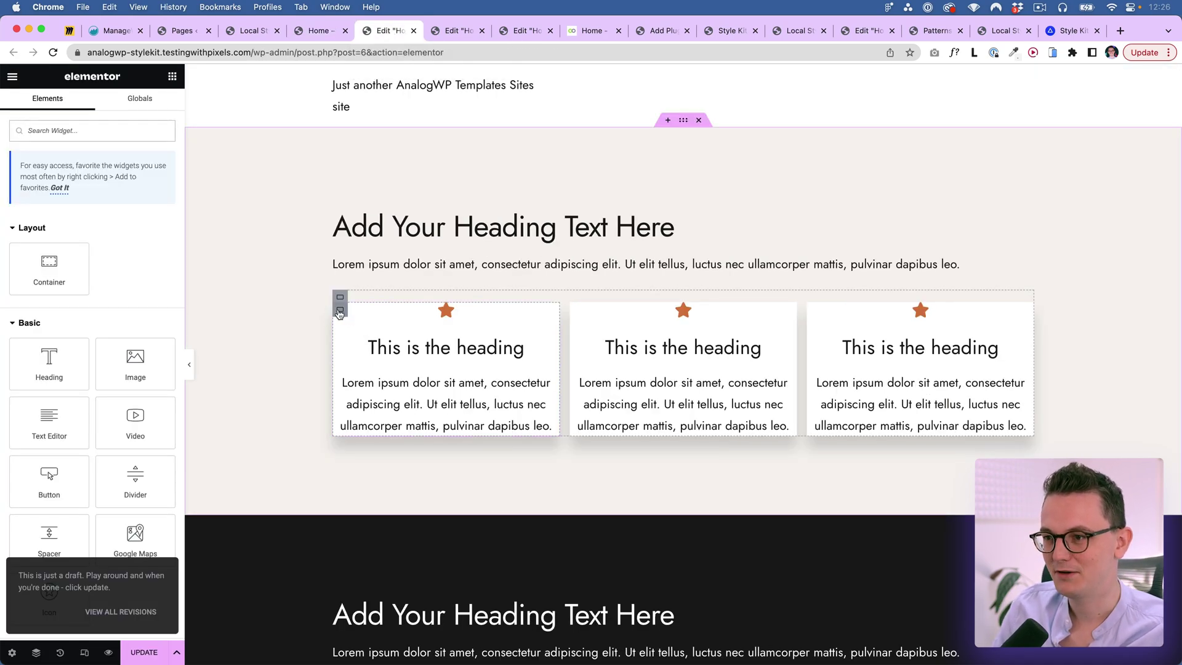
pyautogui.click(339, 312)
pyautogui.click(122, 209)
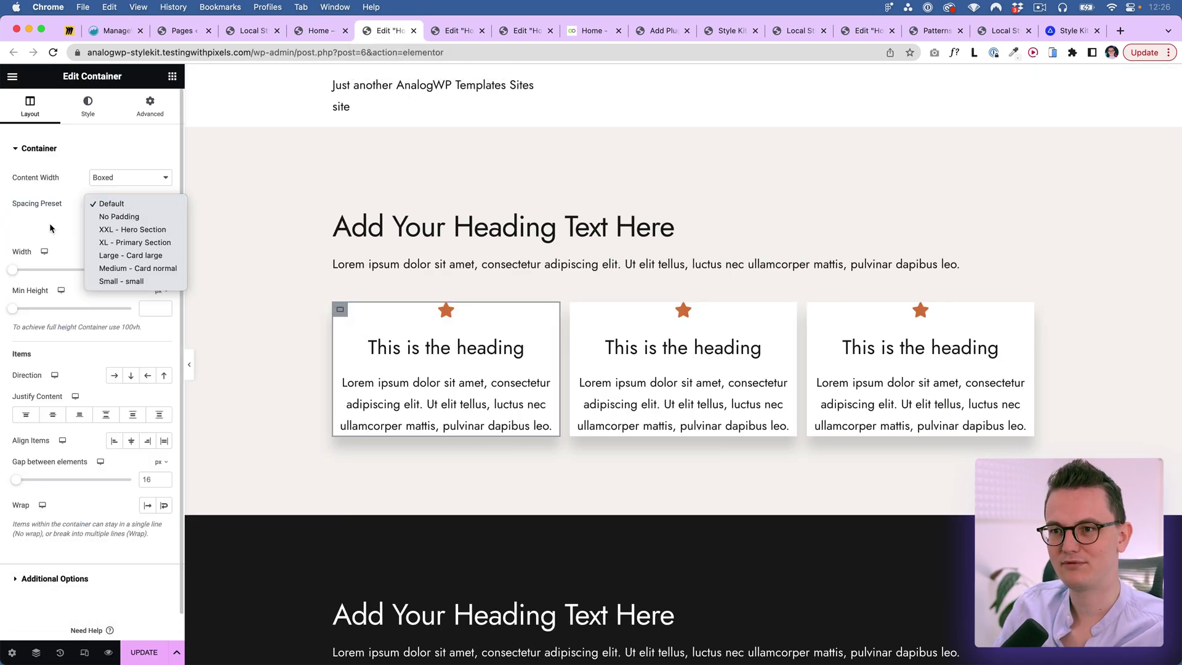
pyautogui.click(59, 239)
pyautogui.click(123, 232)
pyautogui.scroll(-6, 90, 516)
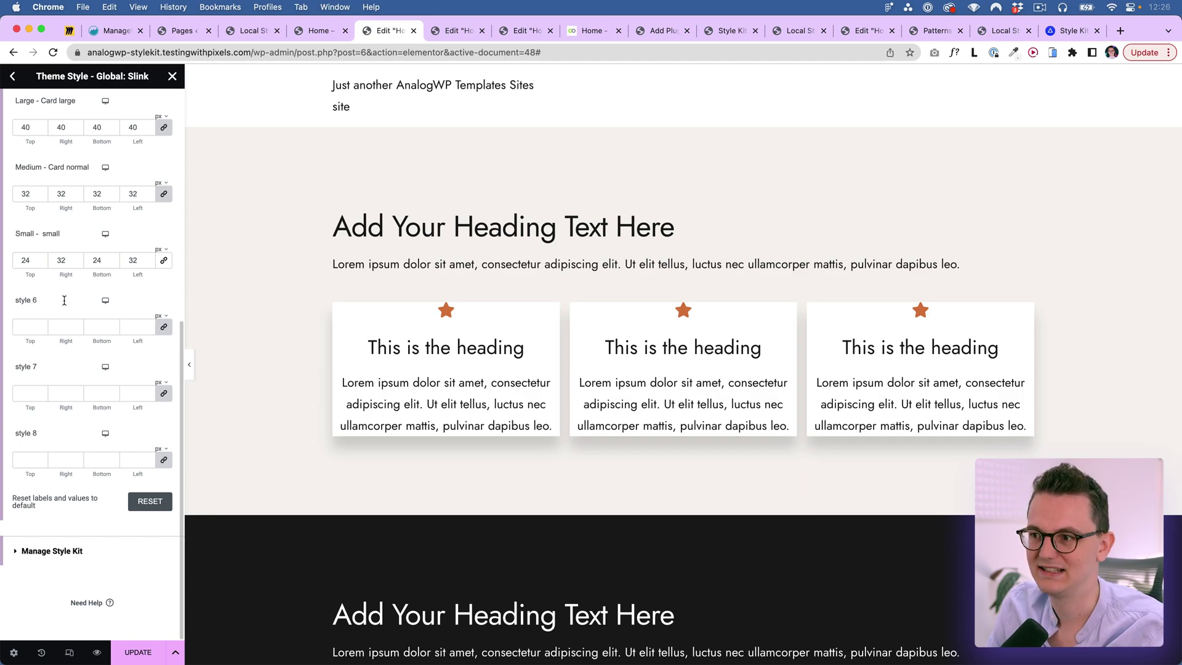
pyautogui.scroll(7, 79, 297)
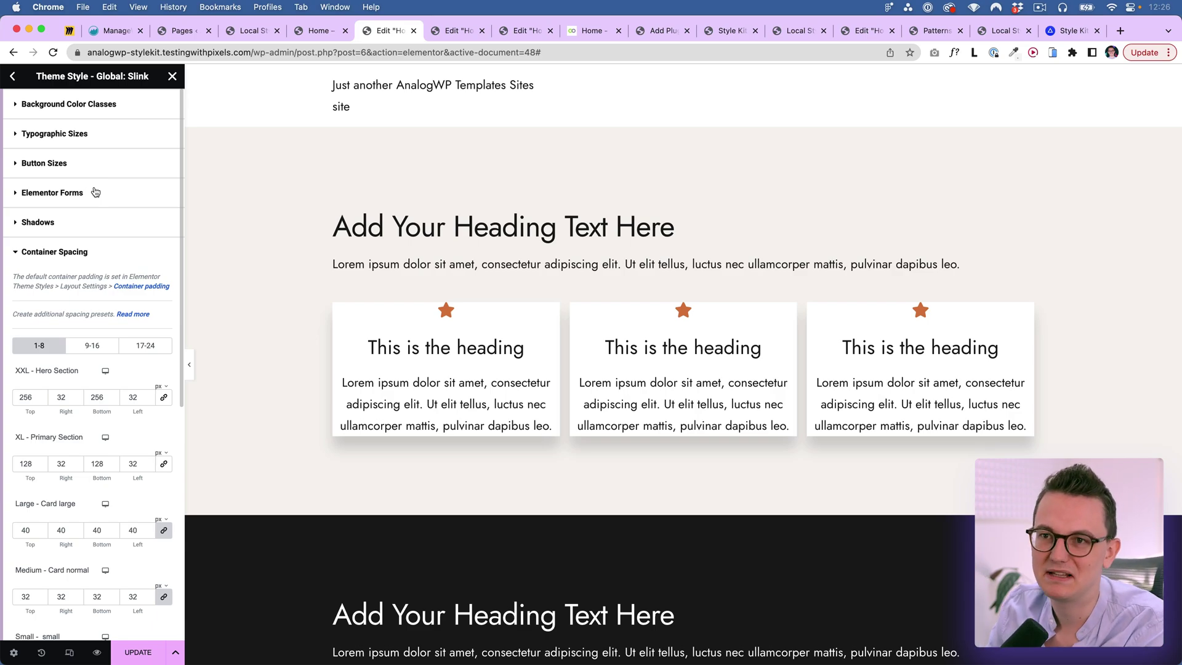
# Step: Examine the Slink kit's typographic heading sizes and the Global Fonts in Site Settings
pyautogui.click(66, 139)
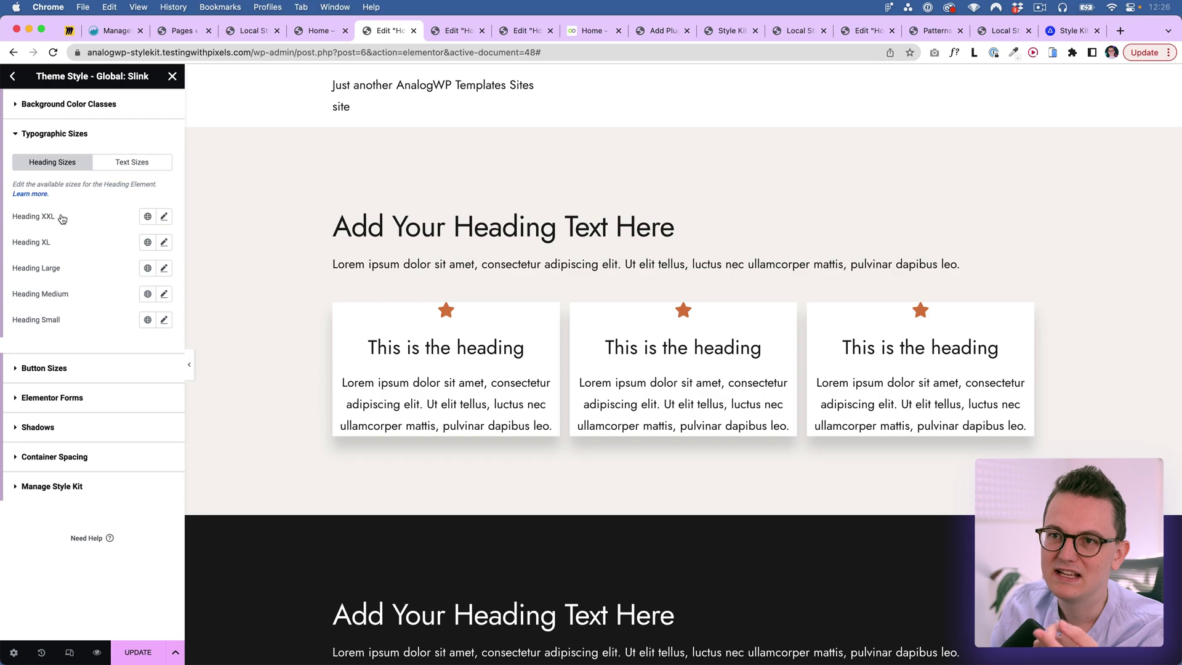
pyautogui.click(59, 134)
pyautogui.click(67, 154)
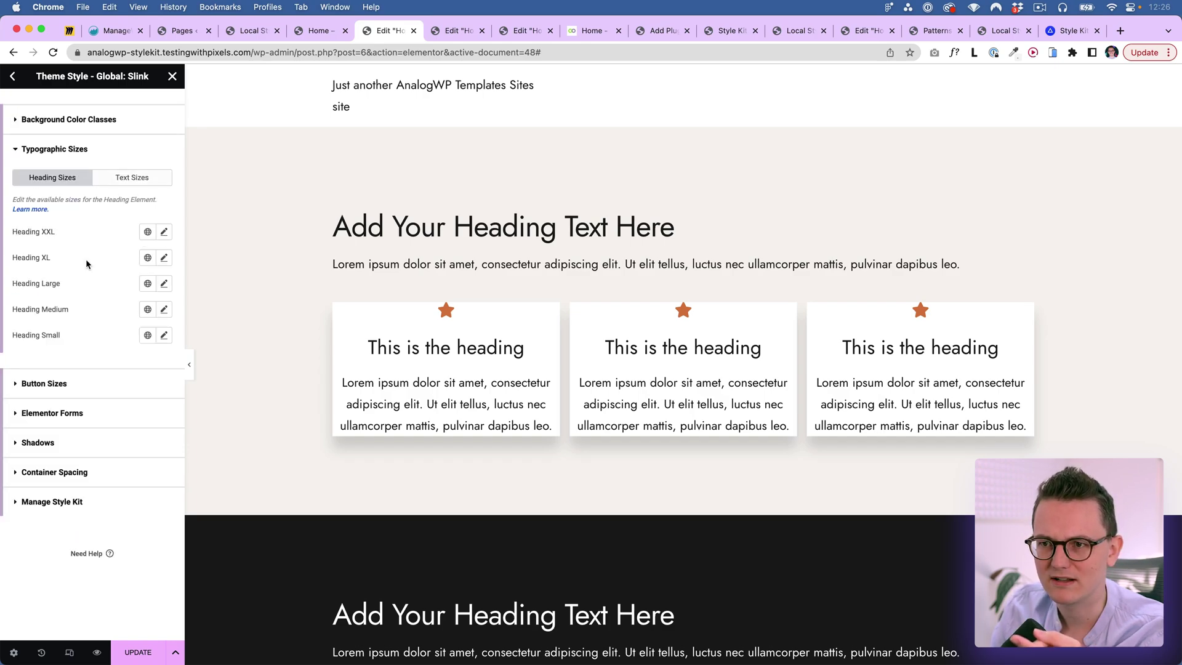
pyautogui.click(13, 76)
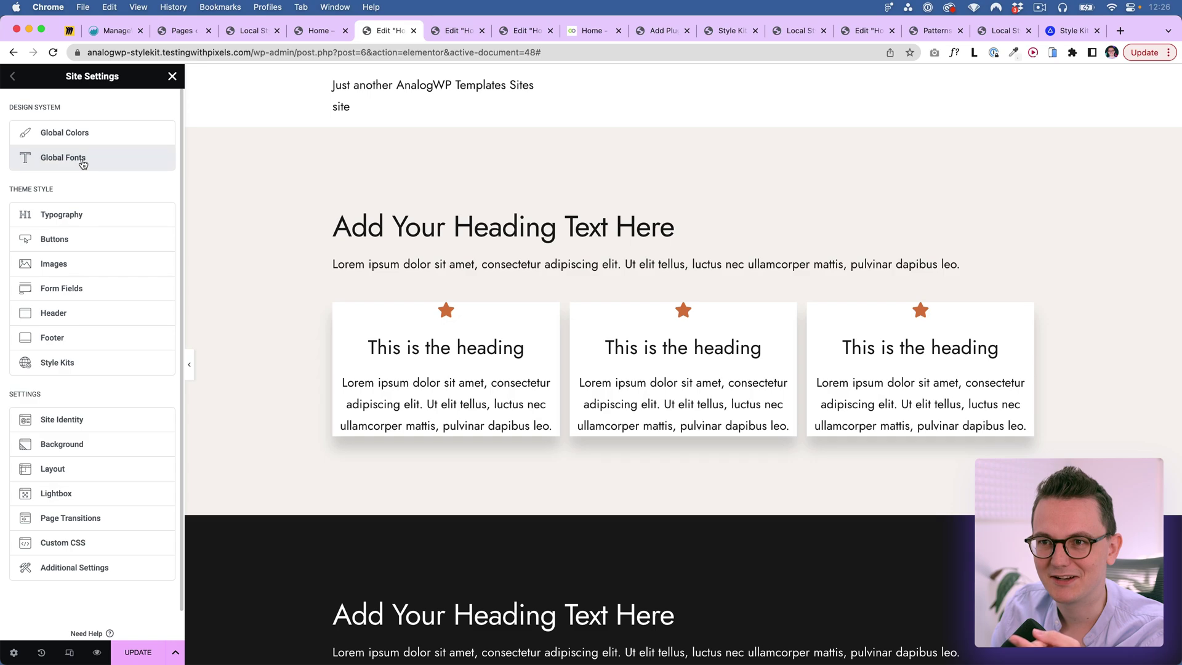
pyautogui.click(81, 161)
pyautogui.click(46, 414)
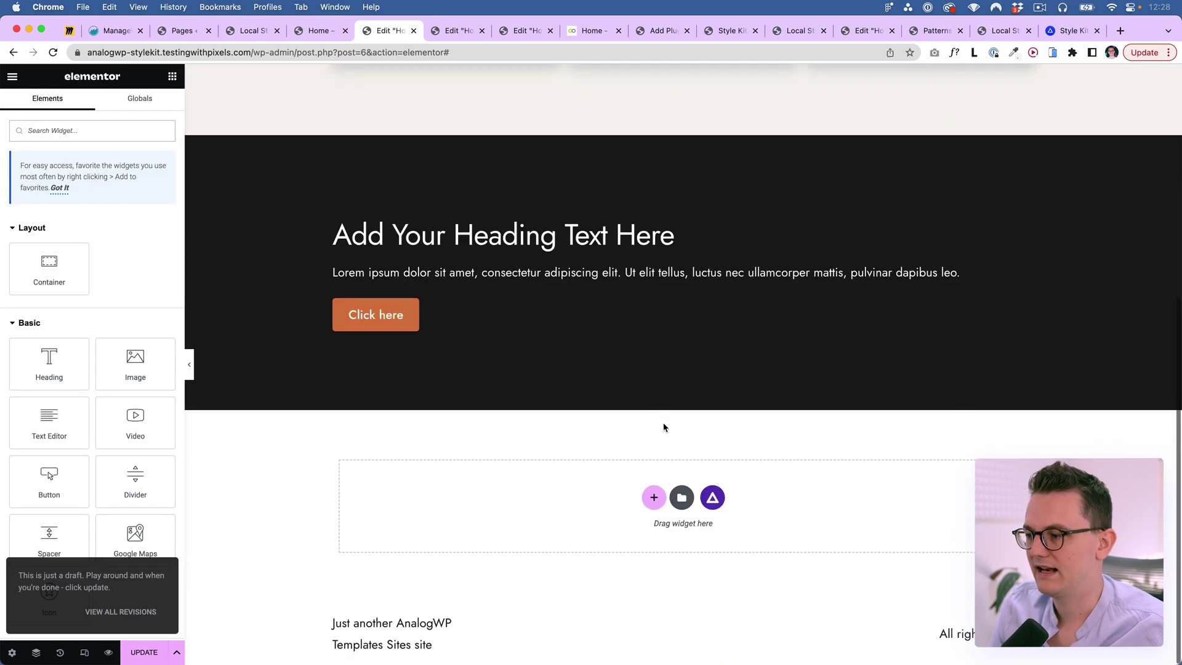
# Step: Insert the three-card Client Testimonials Section pattern from the Style Kits pattern library below the dark section
pyautogui.click(718, 496)
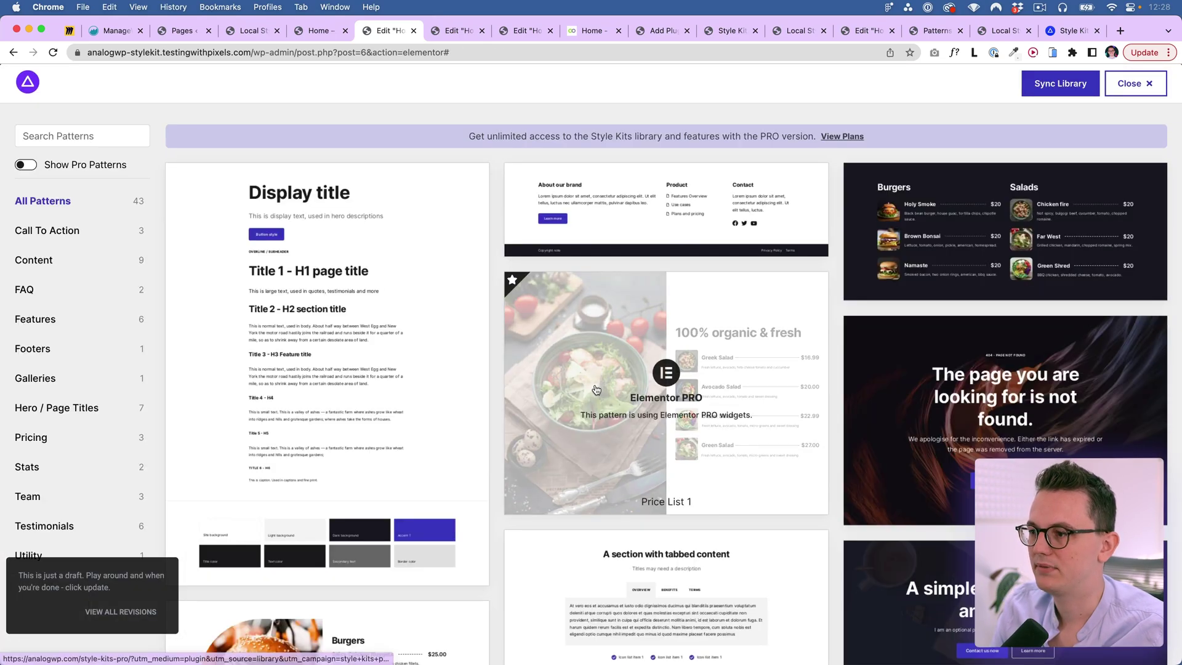
pyautogui.scroll(-10, 497, 365)
pyautogui.scroll(-10, 497, 368)
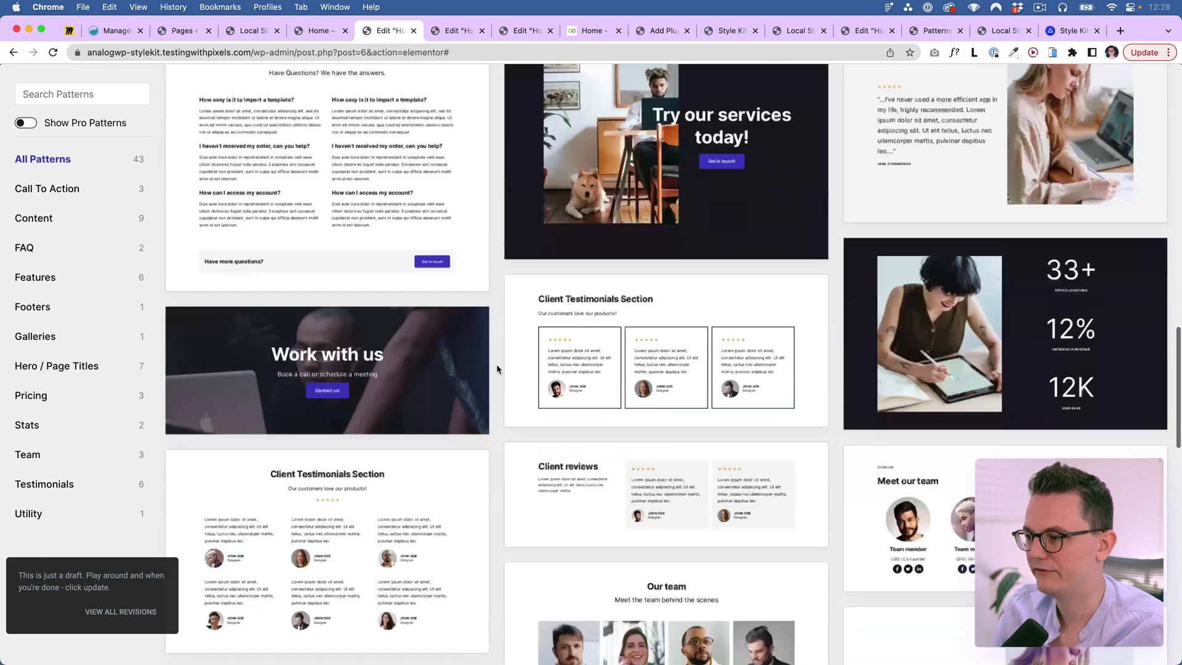
pyautogui.click(671, 175)
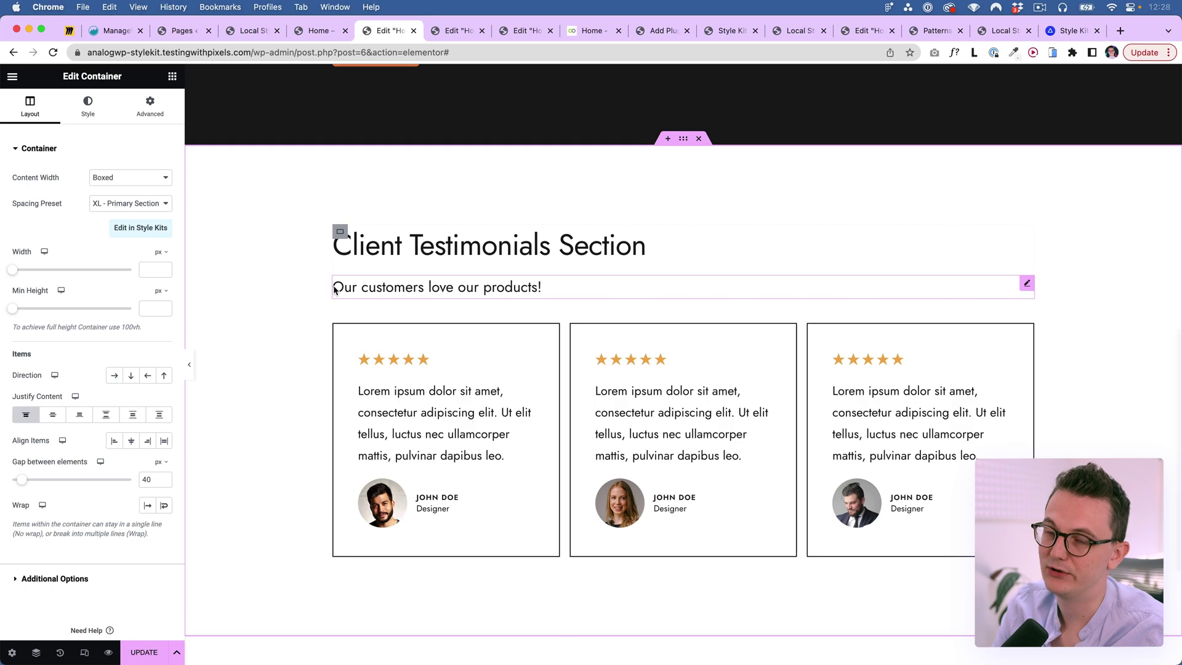
# Step: View the Style Kits library in the WordPress admin and return to the Home page in the Elementor editor
pyautogui.click(247, 31)
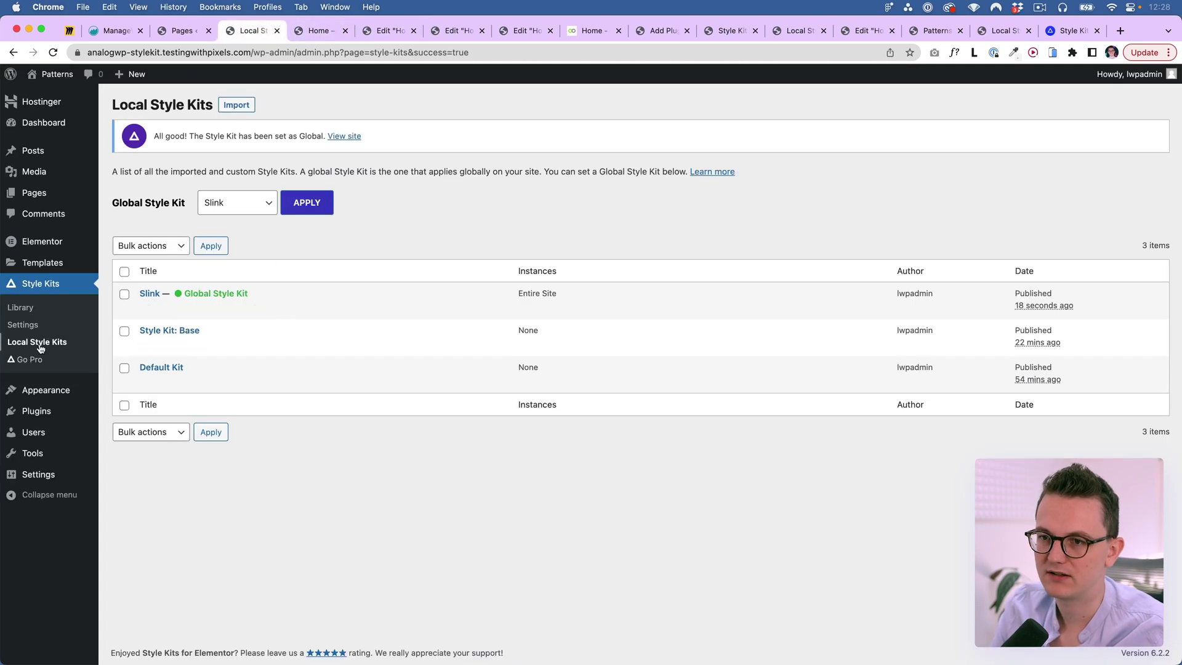
pyautogui.click(21, 308)
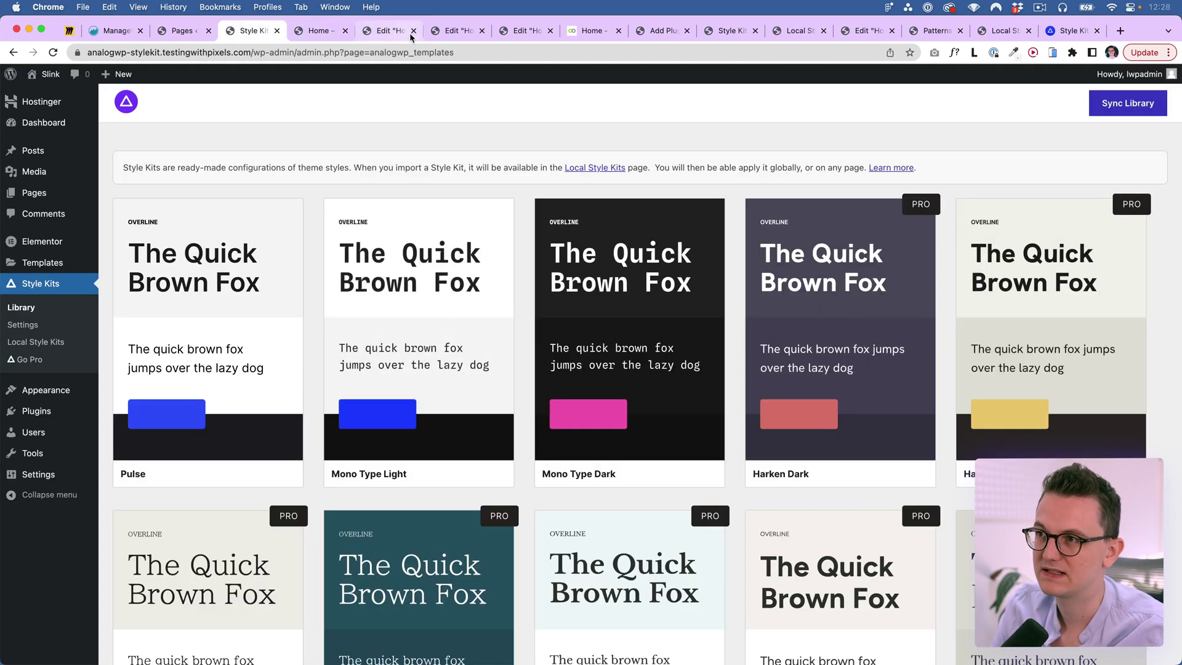
pyautogui.click(388, 31)
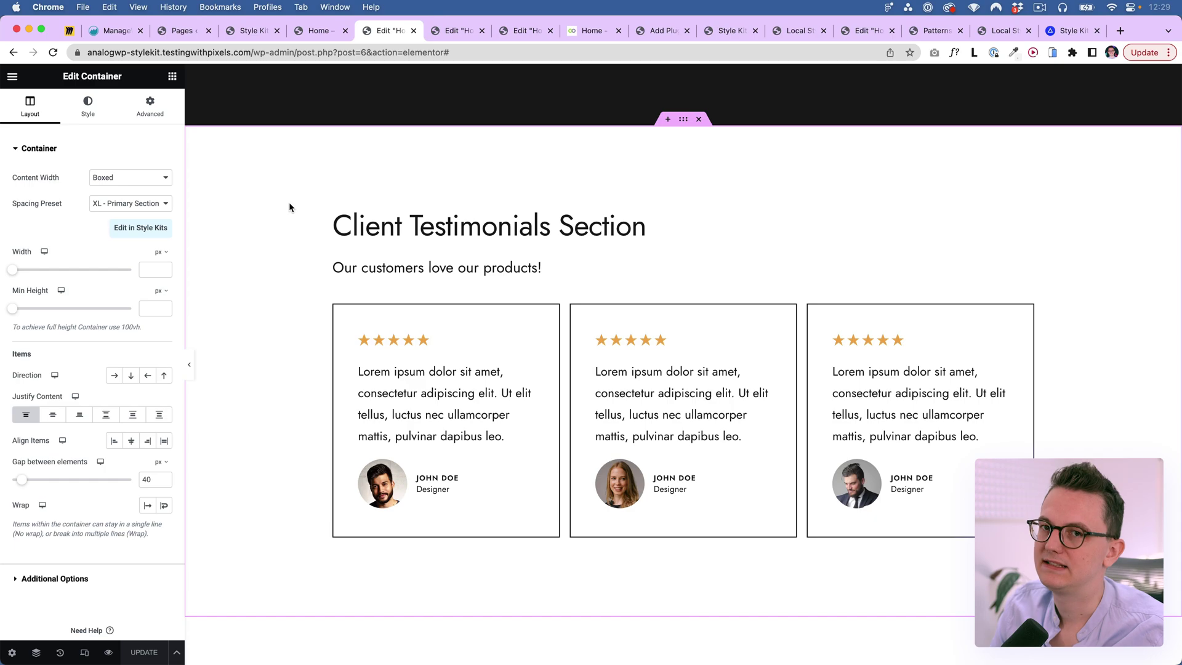
# Step: Open the analogwp pricing page and examine the Free plan's limits for fonts, colors, container spacing and shadow presets
pyautogui.click(1072, 31)
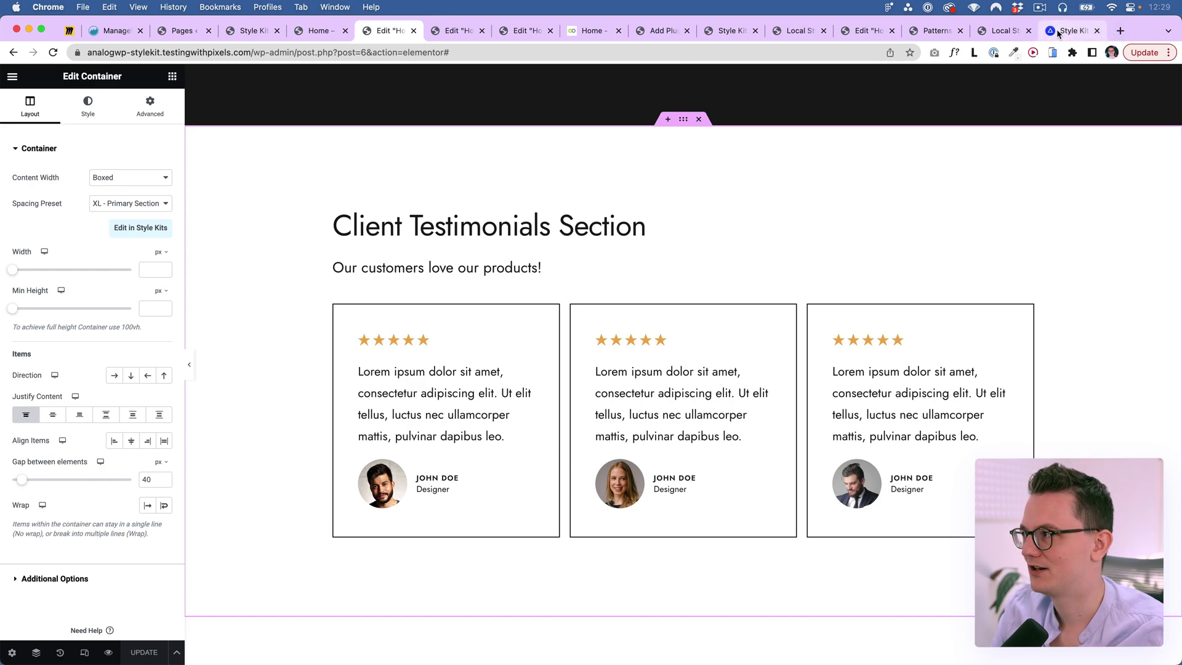
pyautogui.click(921, 89)
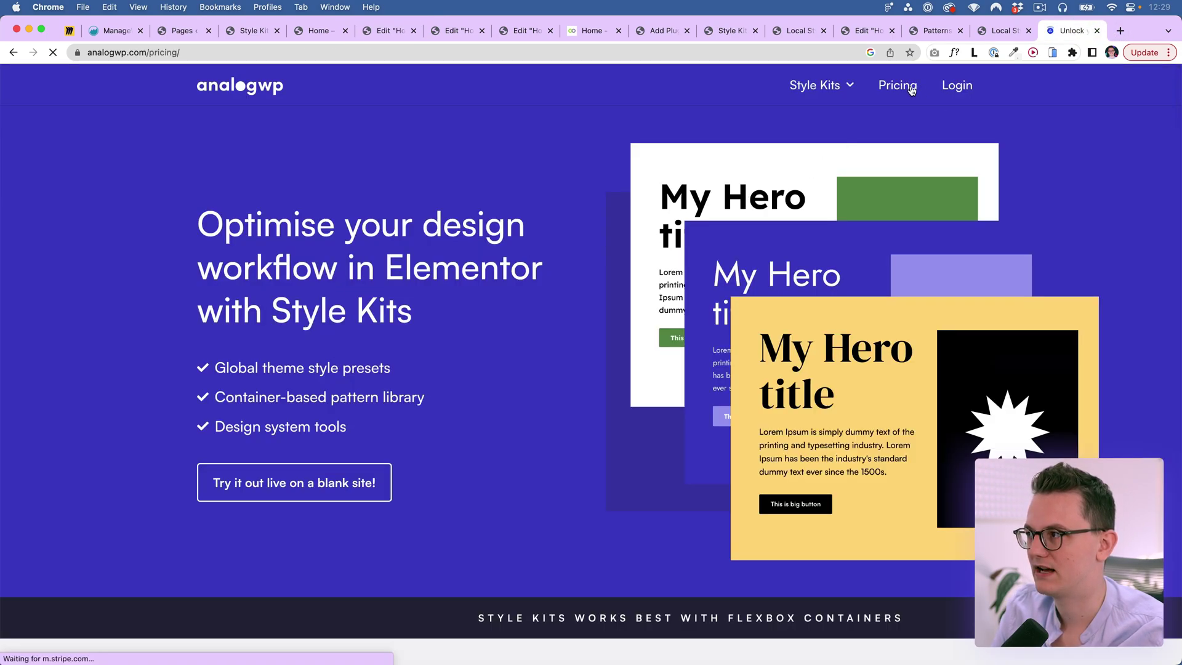
pyautogui.scroll(-12, 677, 376)
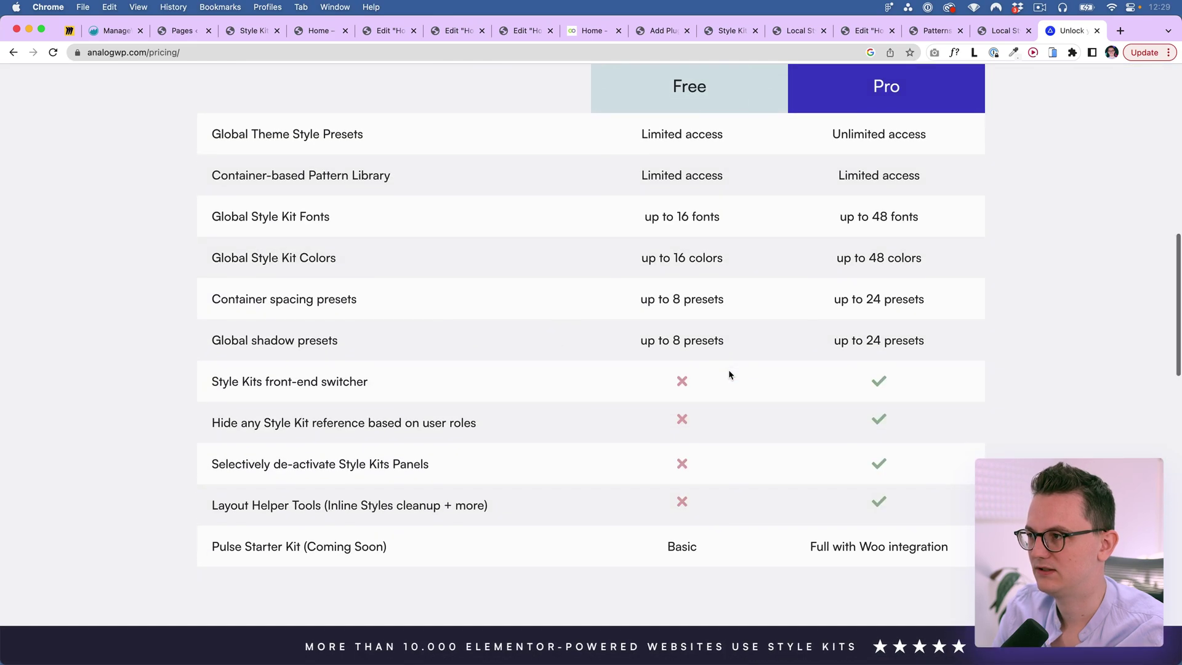
pyautogui.scroll(2, 729, 375)
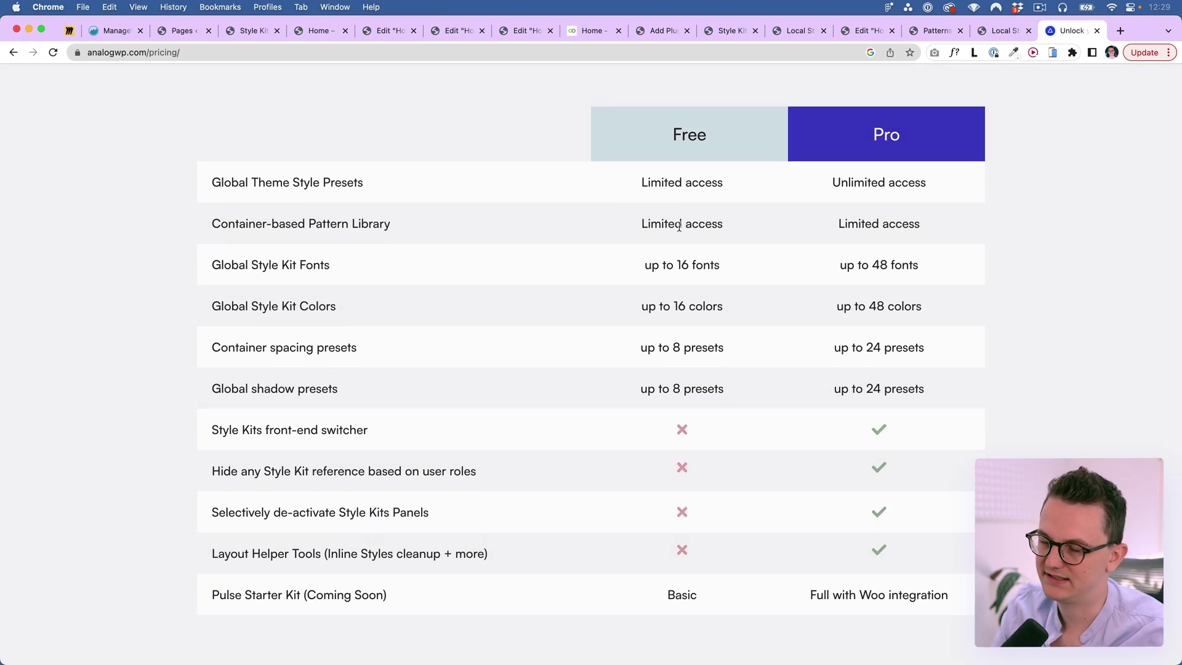
pyautogui.moveTo(641, 272); pyautogui.dragTo(724, 397)
pyautogui.click(676, 347)
pyautogui.doubleClick(676, 347)
pyautogui.click(692, 302)
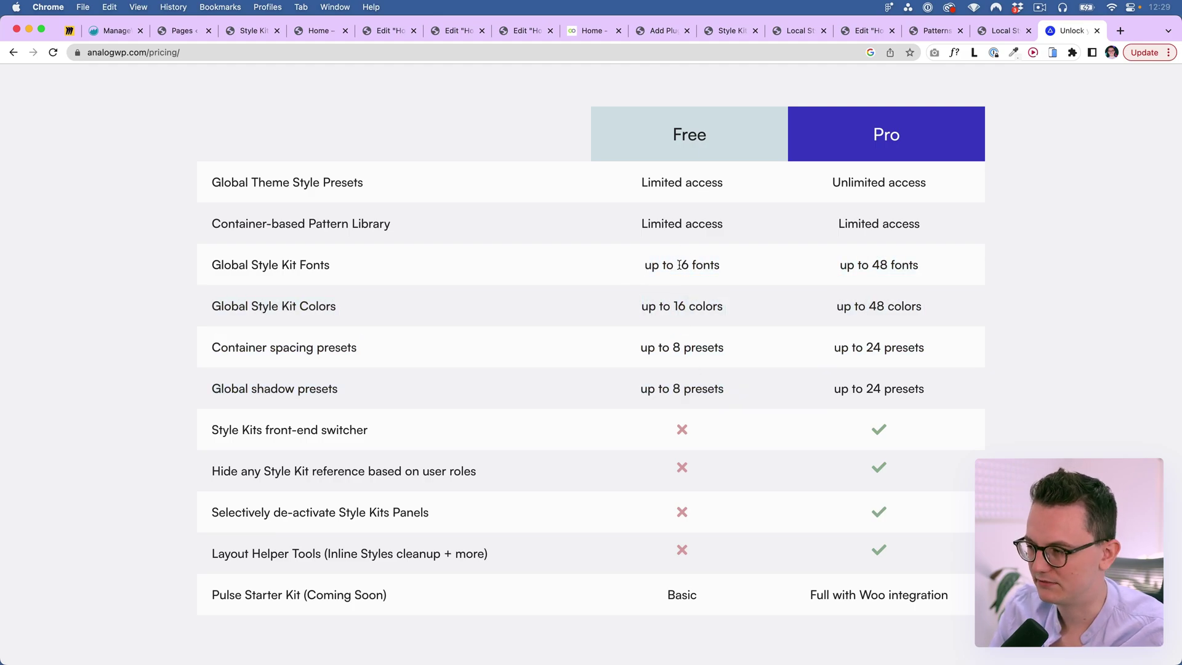
# Step: Review the Pro-only rows of the plan comparison, from the Style Kits front-end switcher to the Pulse Starter Kit
pyautogui.scroll(-1, 679, 265)
pyautogui.moveTo(216, 404); pyautogui.dragTo(393, 411)
pyautogui.click(386, 412)
pyautogui.moveTo(223, 443); pyautogui.dragTo(473, 578)
pyautogui.click(472, 576)
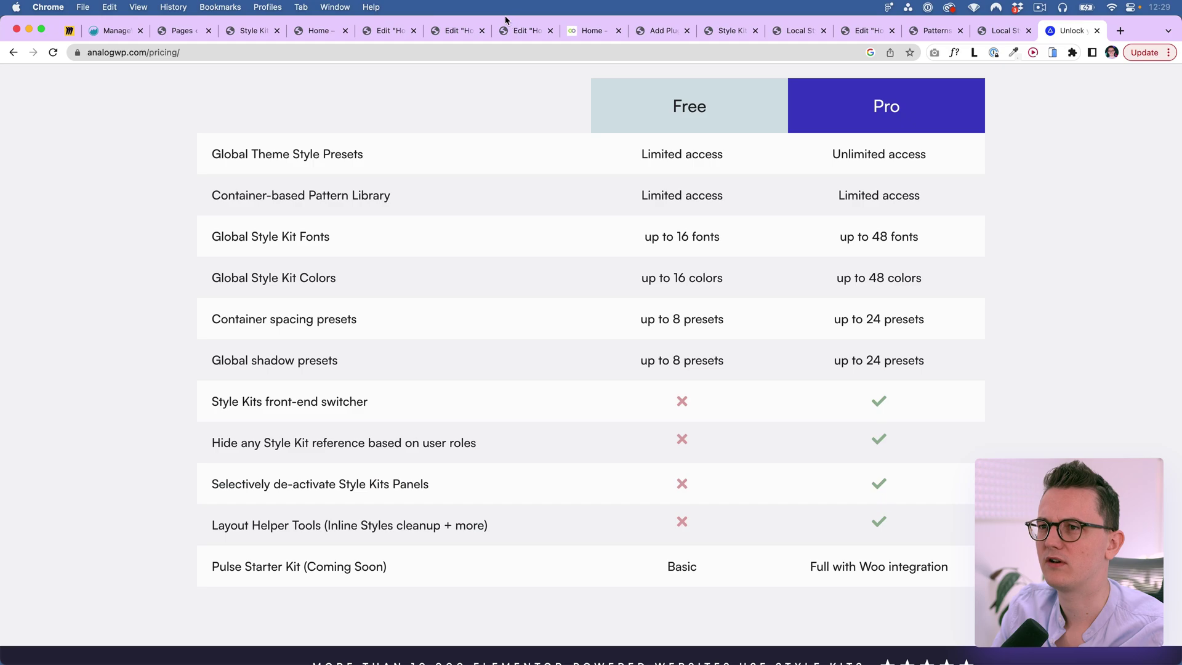
# Step: Switch to the WordPress admin and open the License section of the Style Kits settings
pyautogui.click(171, 33)
pyautogui.moveTo(37, 355)
pyautogui.click(133, 358)
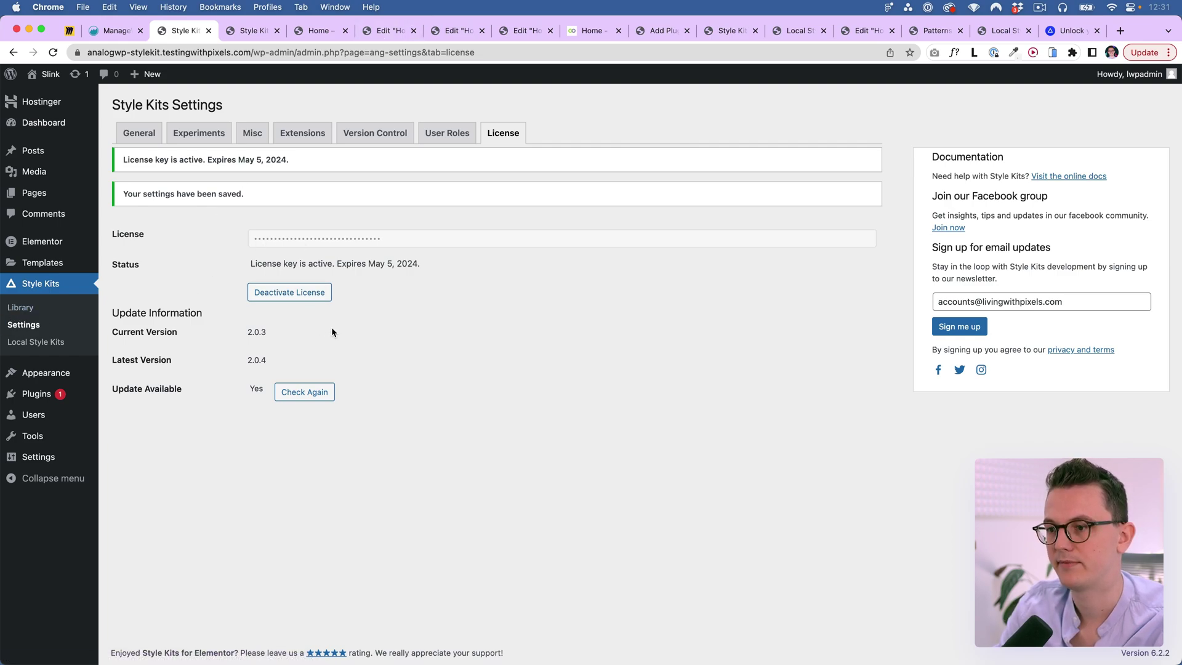
# Step: Open the plugin upload form for adding a new plugin and start choosing the plugin file
pyautogui.moveTo(37, 394)
pyautogui.click(131, 423)
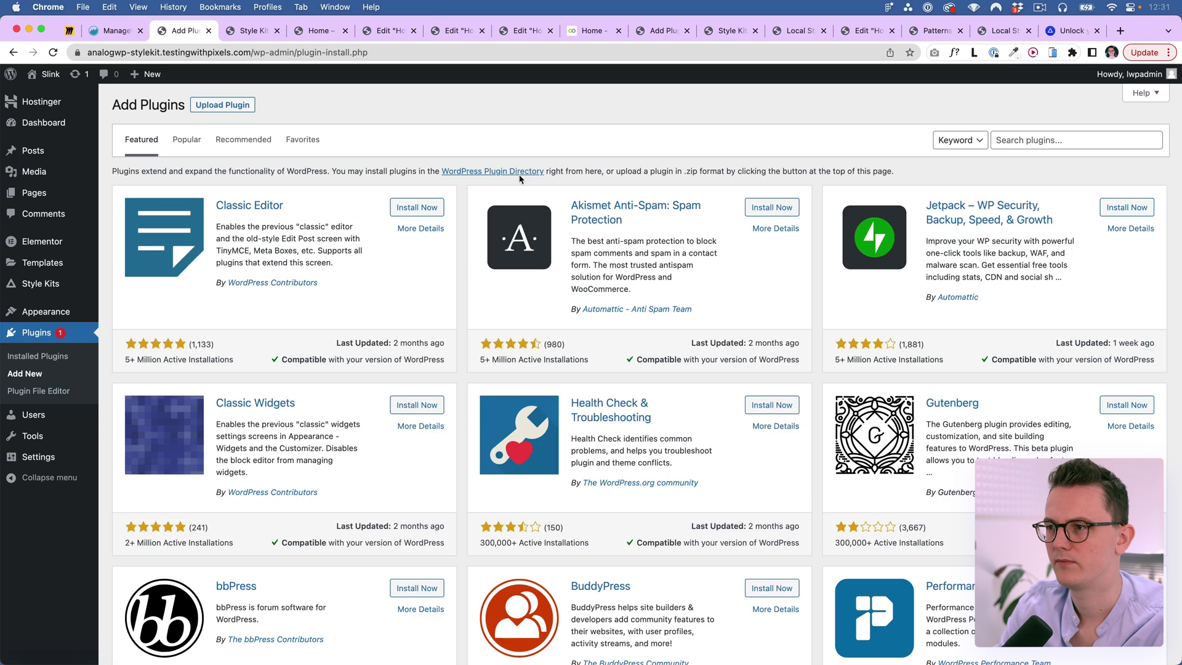
pyautogui.click(222, 105)
pyautogui.click(544, 217)
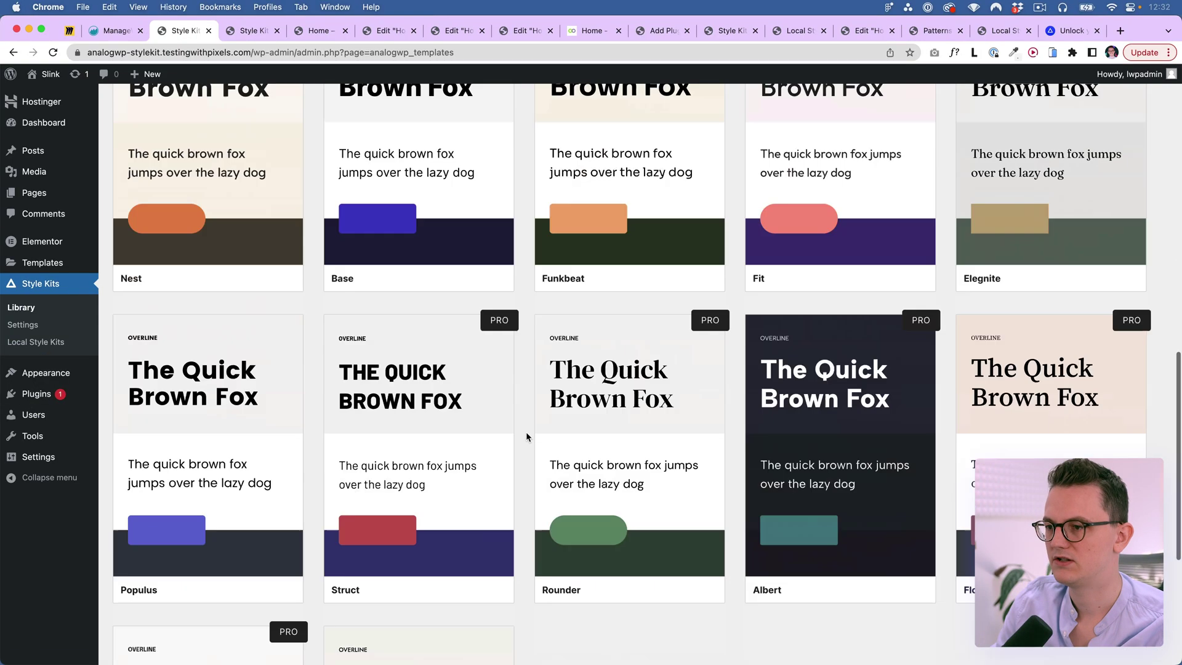
# Step: Browse the Pro kits in the Style Kits library and import the Rounder kit
pyautogui.scroll(-3, 525, 431)
pyautogui.scroll(2, 611, 373)
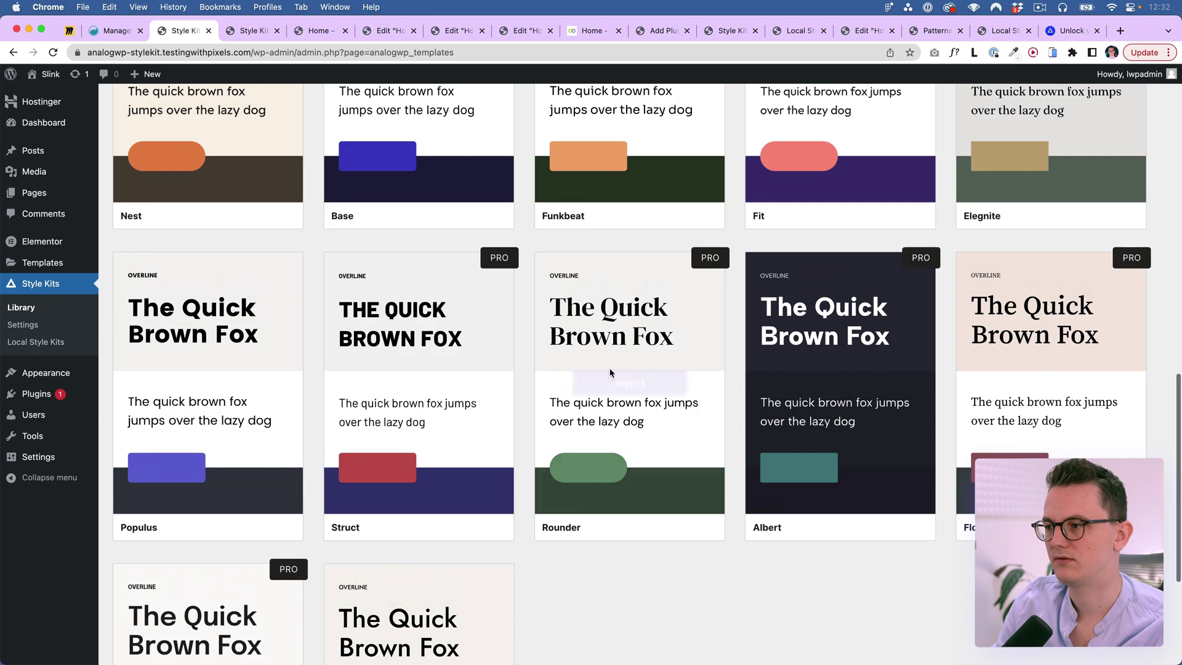
pyautogui.scroll(2, 523, 427)
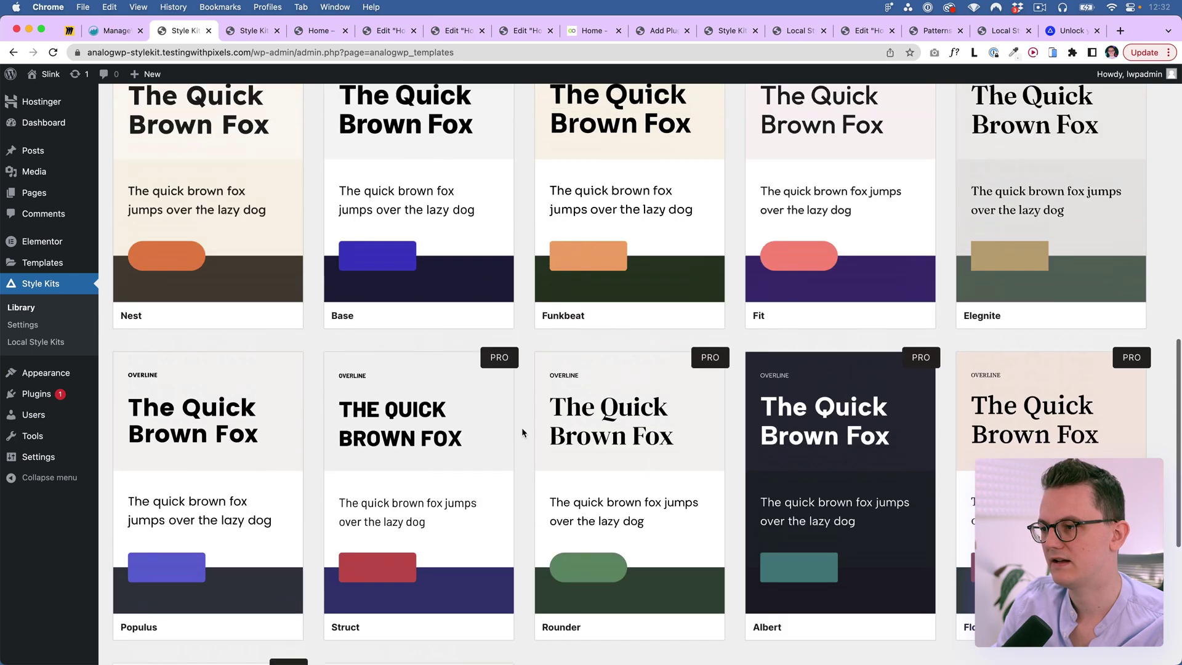
pyautogui.scroll(-2, 522, 428)
pyautogui.click(627, 380)
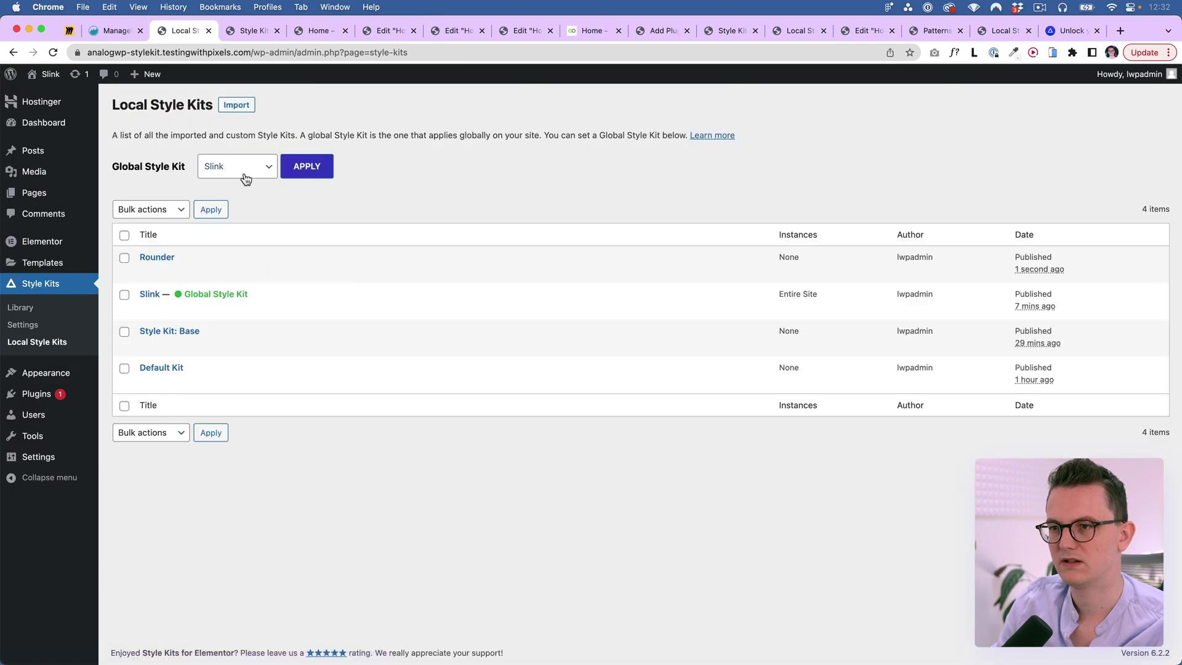
# Step: Apply Rounder as the Global Style Kit and reload the home page preview to inspect the restyled sections
pyautogui.click(234, 175)
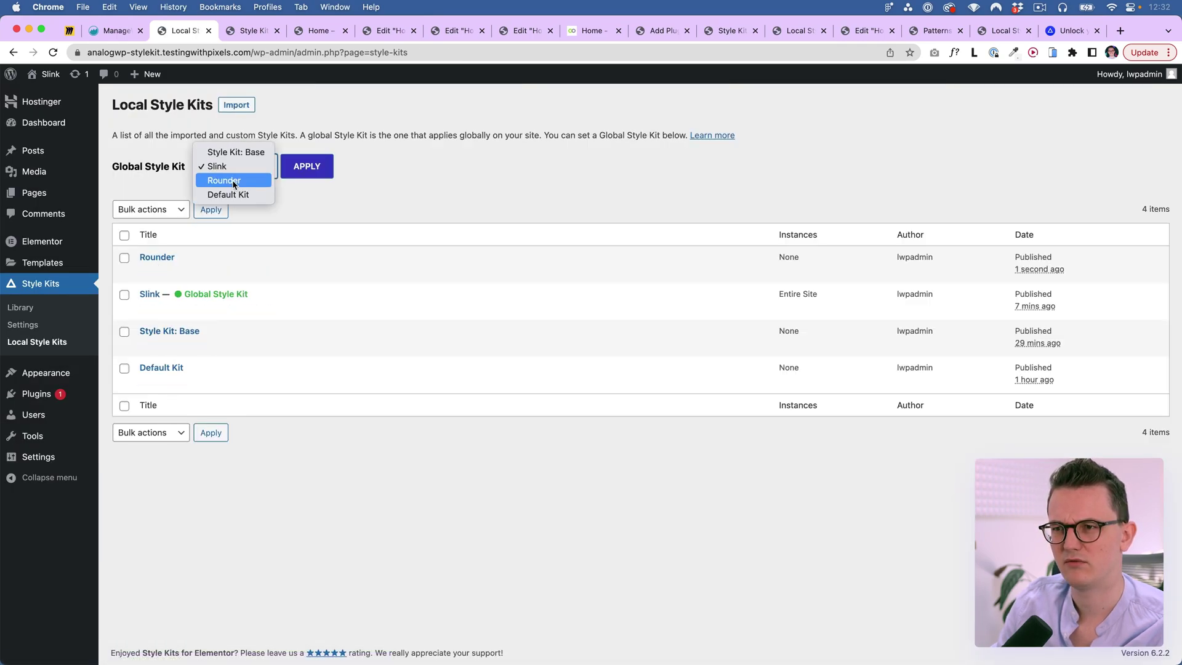
pyautogui.click(301, 169)
pyautogui.press('super+5')
pyautogui.press('super+r')
pyautogui.scroll(-8, 224, 236)
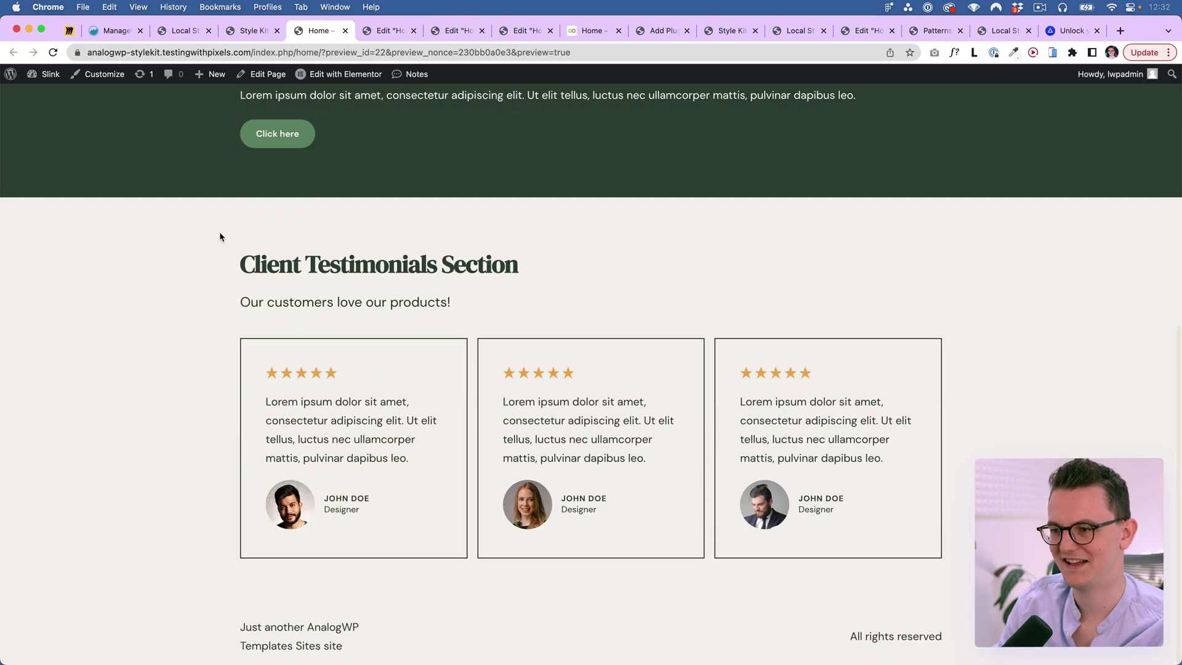
pyautogui.scroll(8, 219, 235)
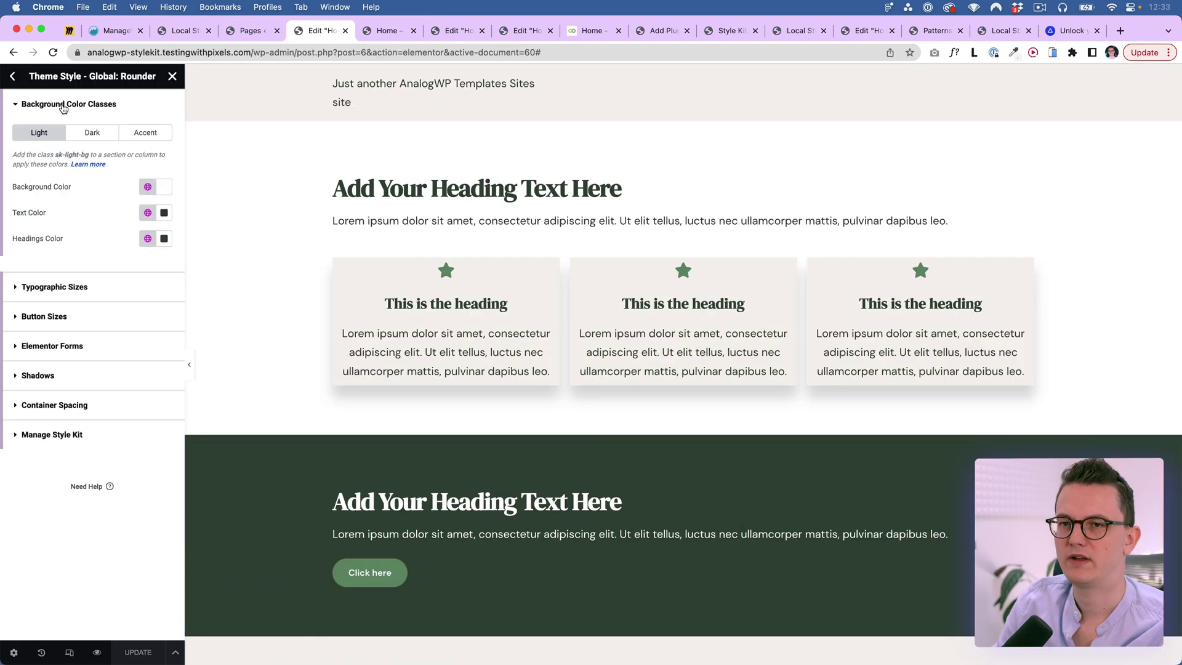
# Step: Review the background color classes, shadow presets and container spacing presets in the Rounder theme style
pyautogui.click(93, 132)
pyautogui.click(123, 136)
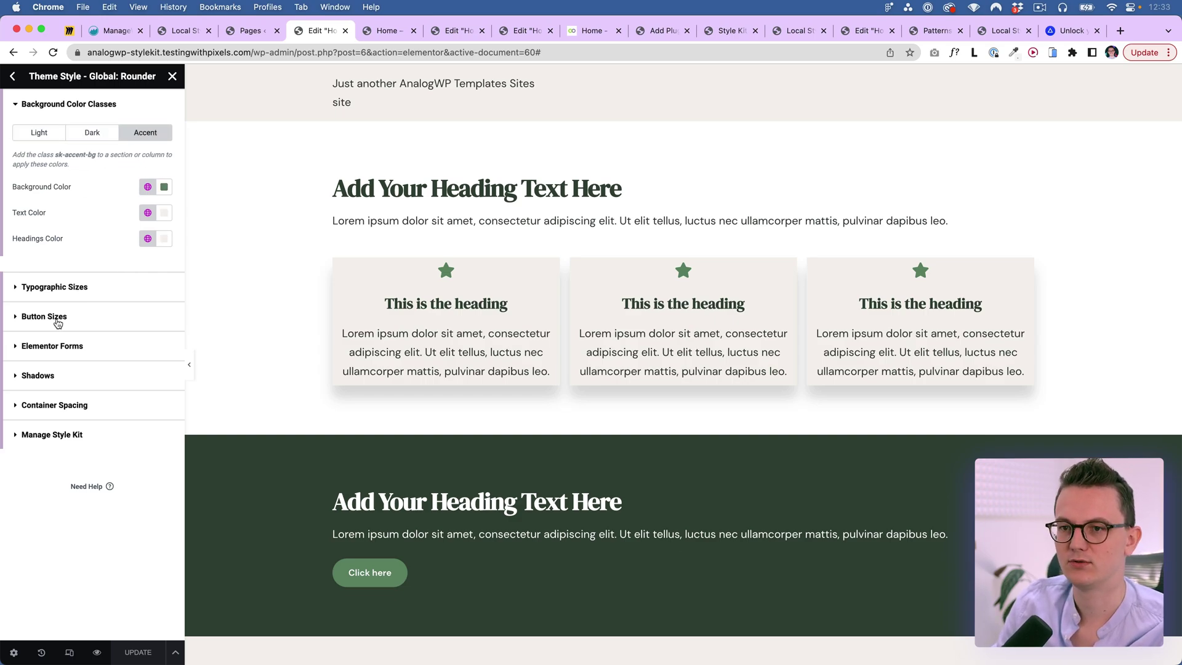
pyautogui.click(37, 375)
pyautogui.click(92, 295)
pyautogui.click(39, 294)
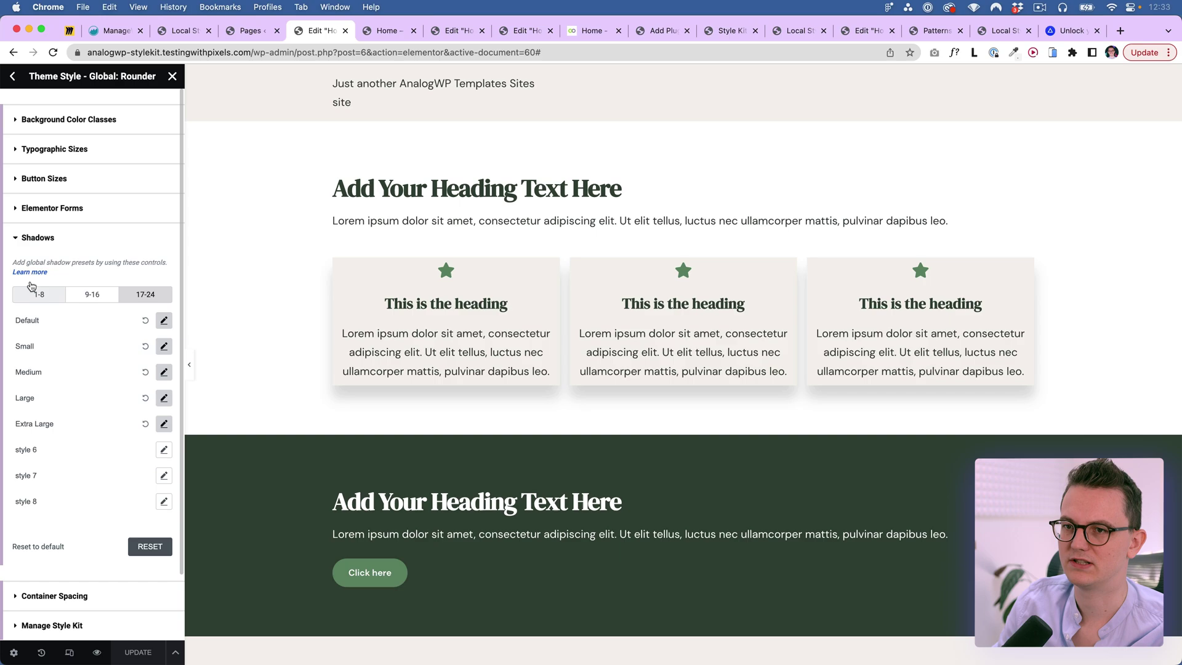
pyautogui.click(47, 239)
pyautogui.click(78, 271)
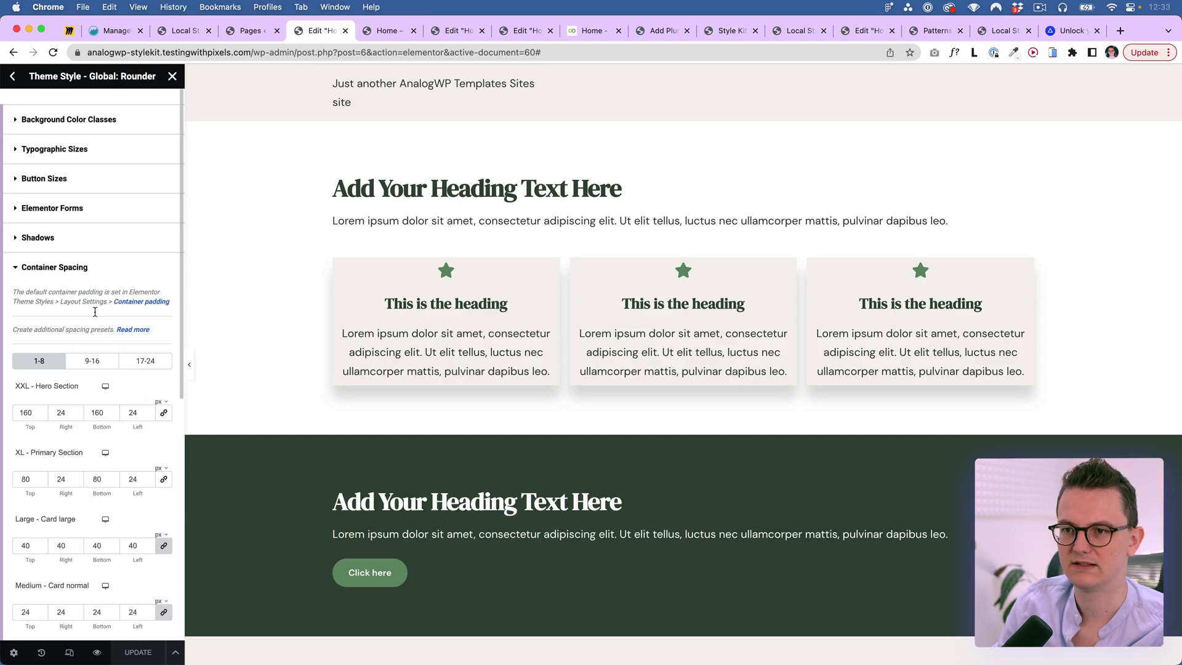
pyautogui.click(50, 267)
# Step: Examine the Button Sizes settings across the sizes and compare them with the button styles on the Elementor Styleguide page
pyautogui.click(44, 179)
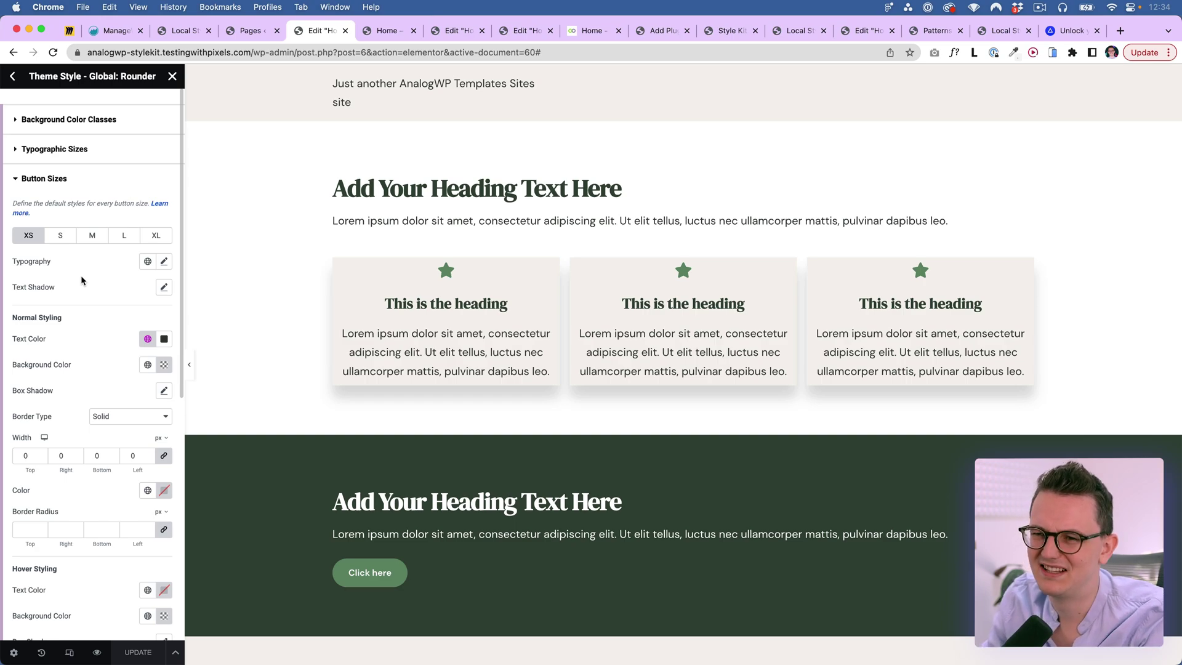
pyautogui.click(56, 240)
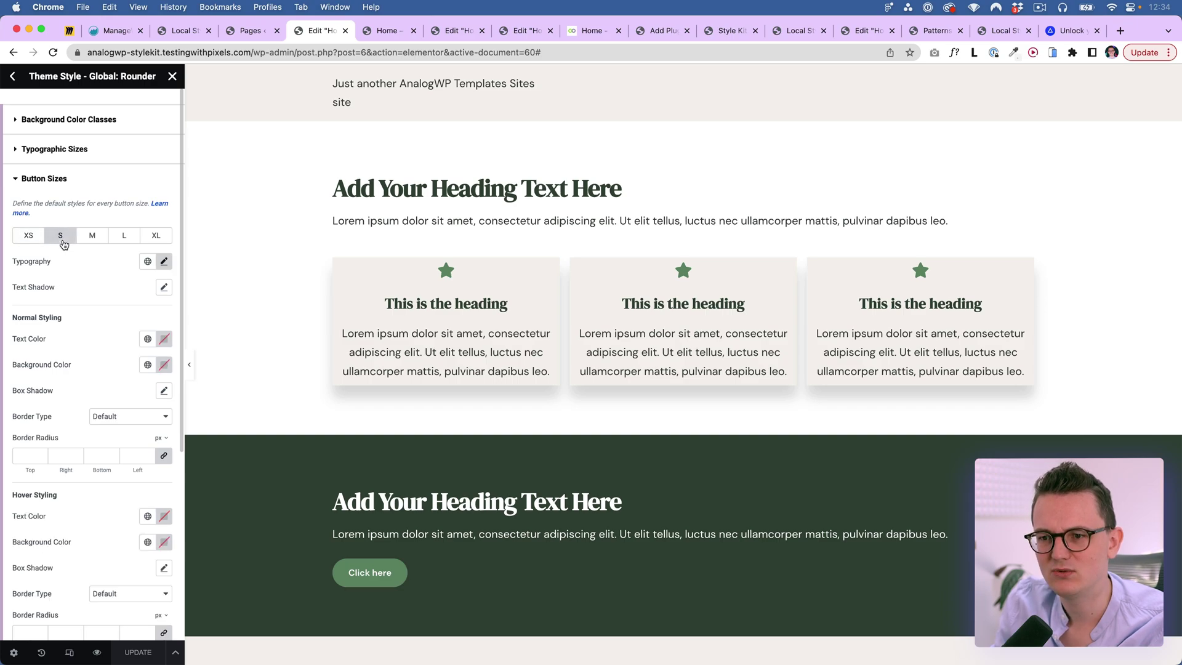
pyautogui.click(92, 241)
pyautogui.click(28, 239)
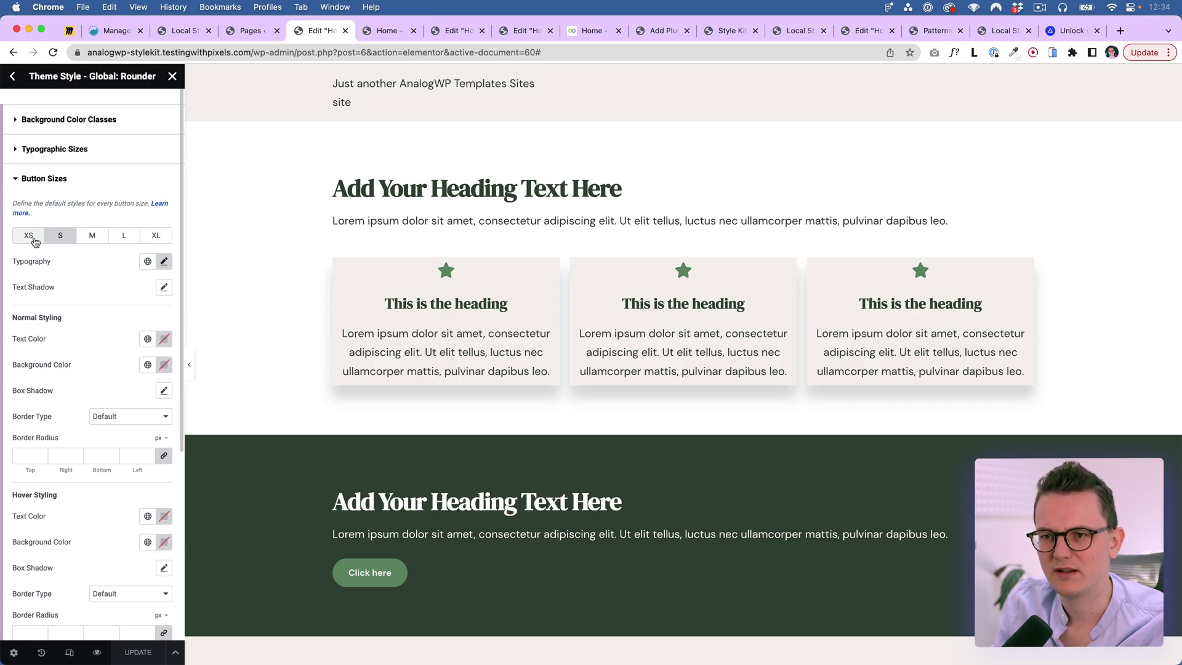
pyautogui.click(62, 239)
pyautogui.click(89, 236)
pyautogui.click(124, 239)
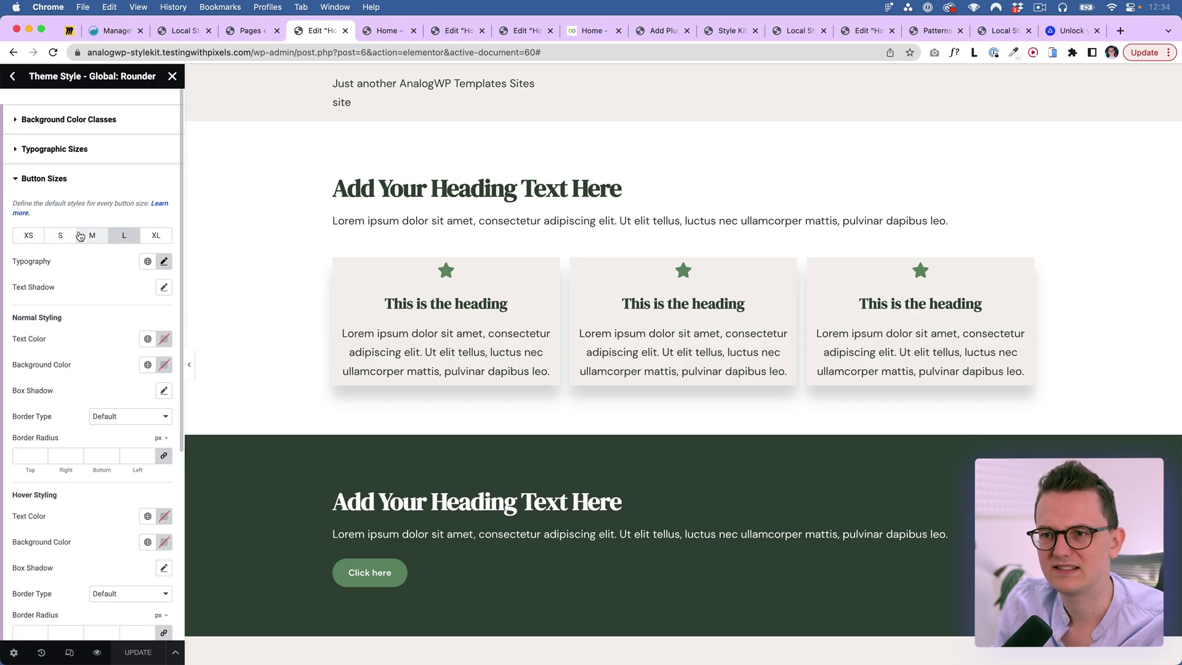
pyautogui.scroll(-2, 73, 525)
pyautogui.scroll(-1, 69, 487)
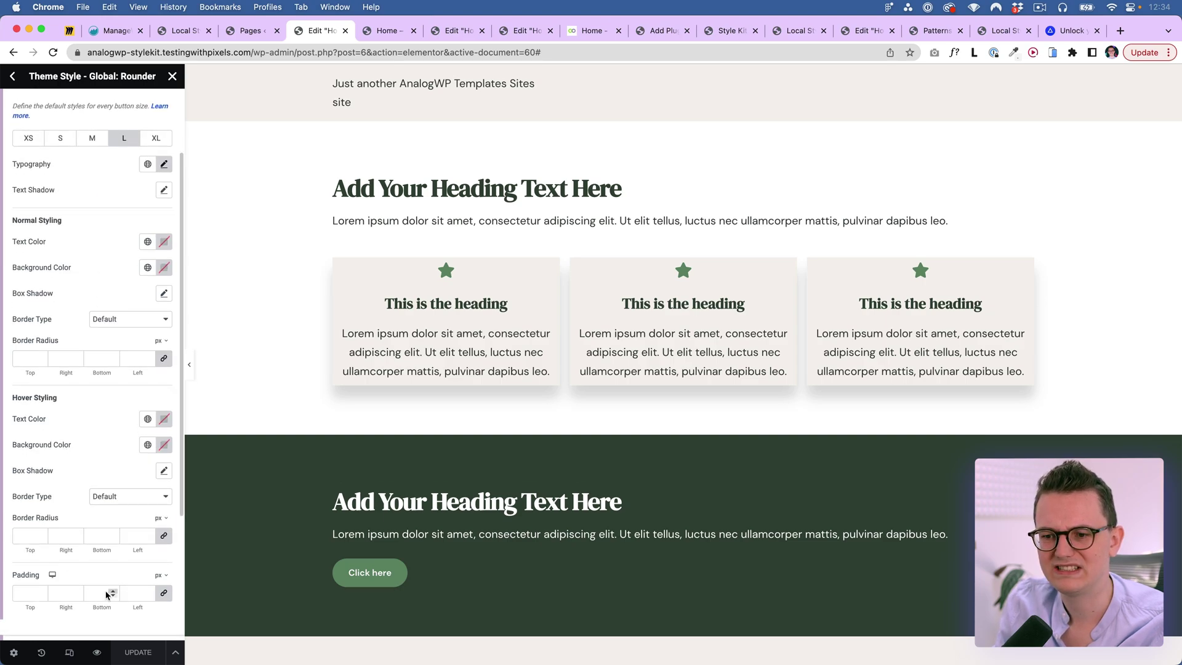
pyautogui.scroll(1, 120, 186)
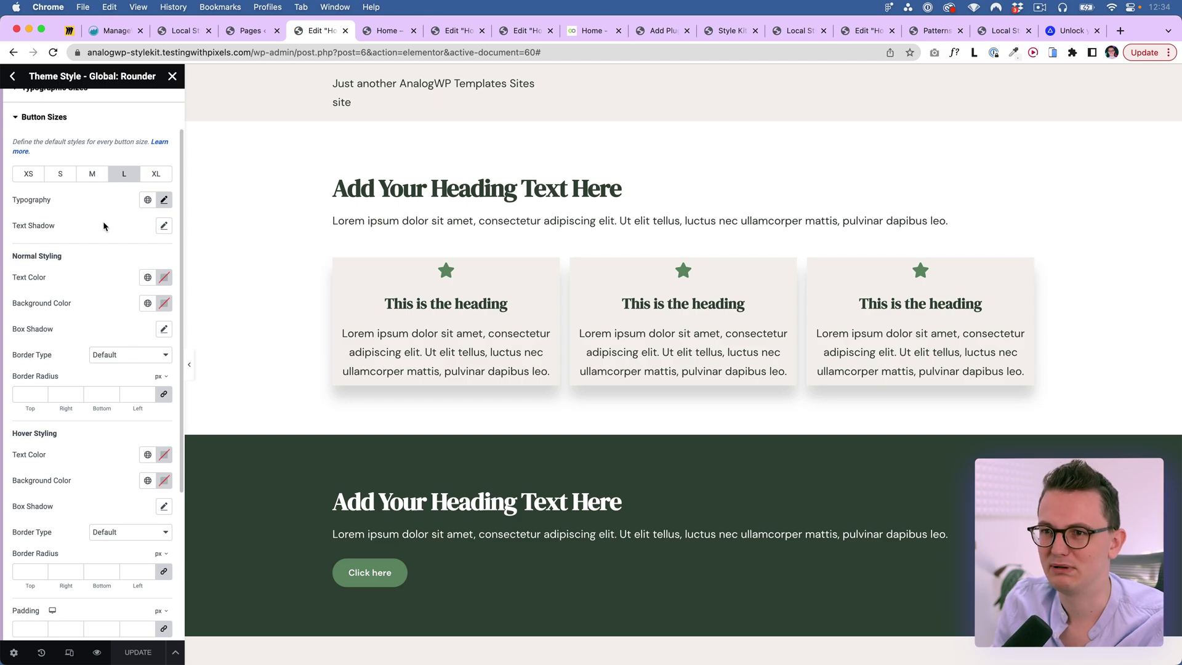
pyautogui.scroll(2, 102, 221)
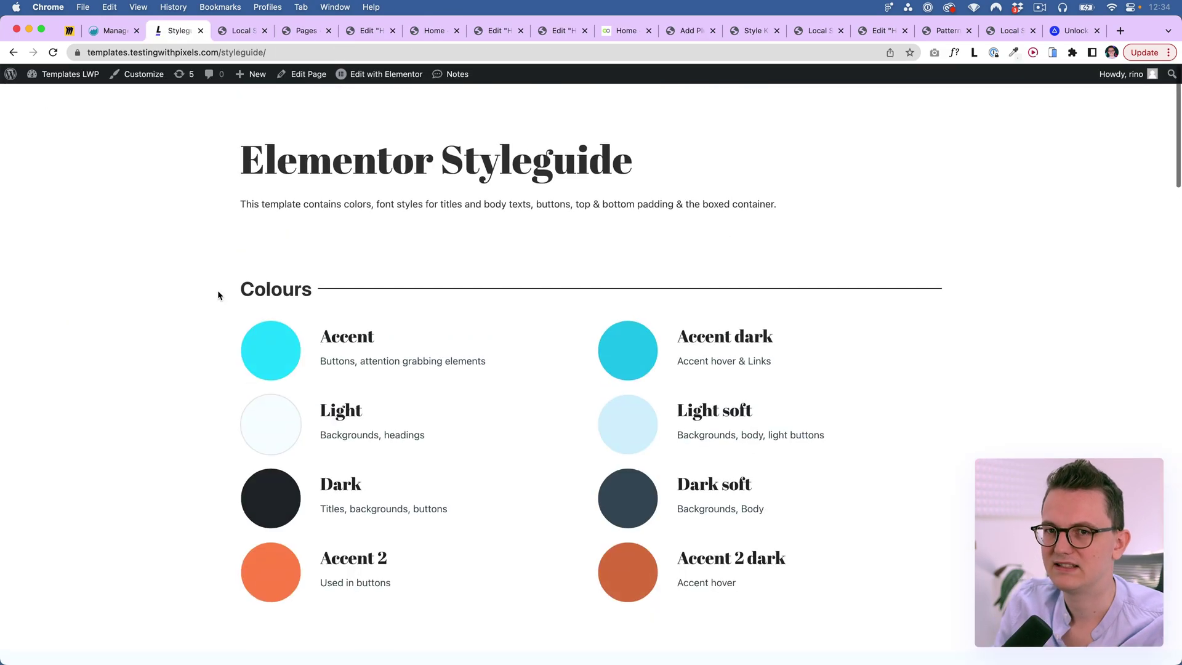
pyautogui.scroll(-8, 216, 290)
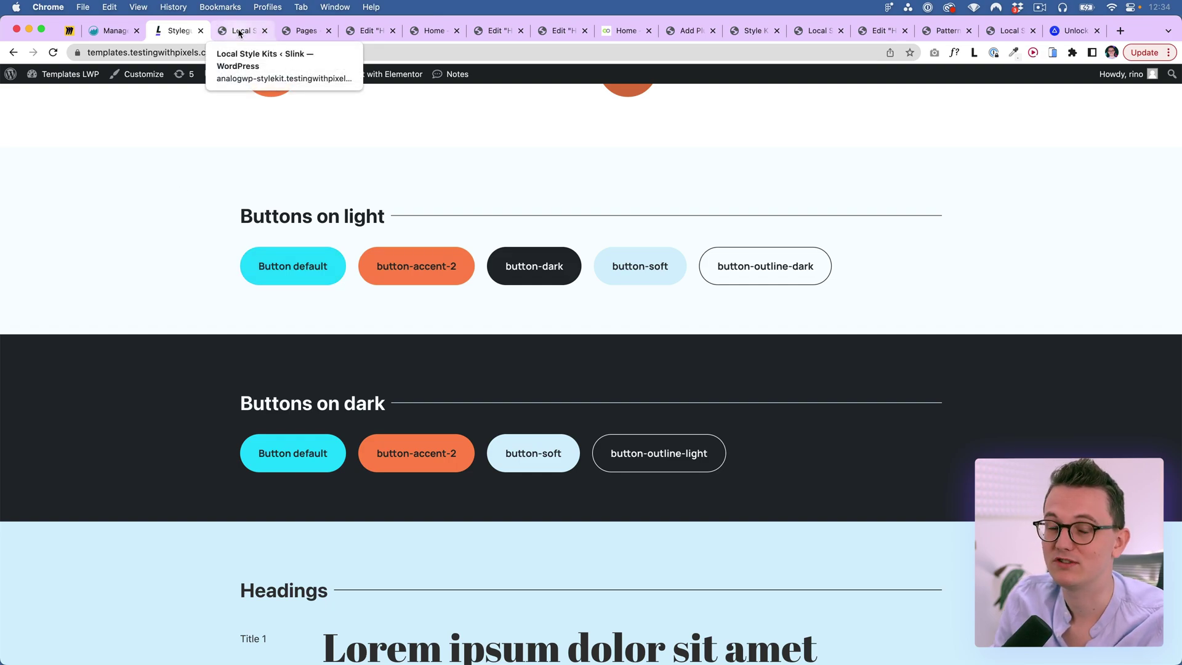
# Step: Switch to the User Roles section of the Style Kits settings and read the WordPress Admin Dashboard restriction description
pyautogui.click(368, 30)
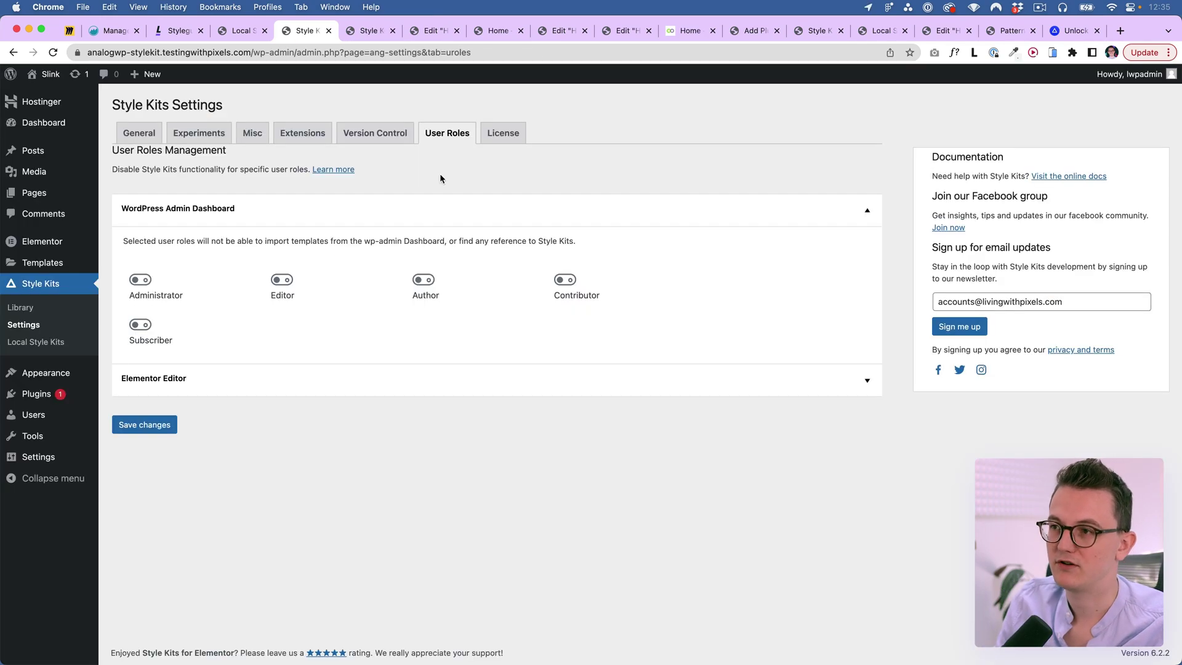
pyautogui.moveTo(565, 241); pyautogui.dragTo(190, 238)
pyautogui.click(190, 239)
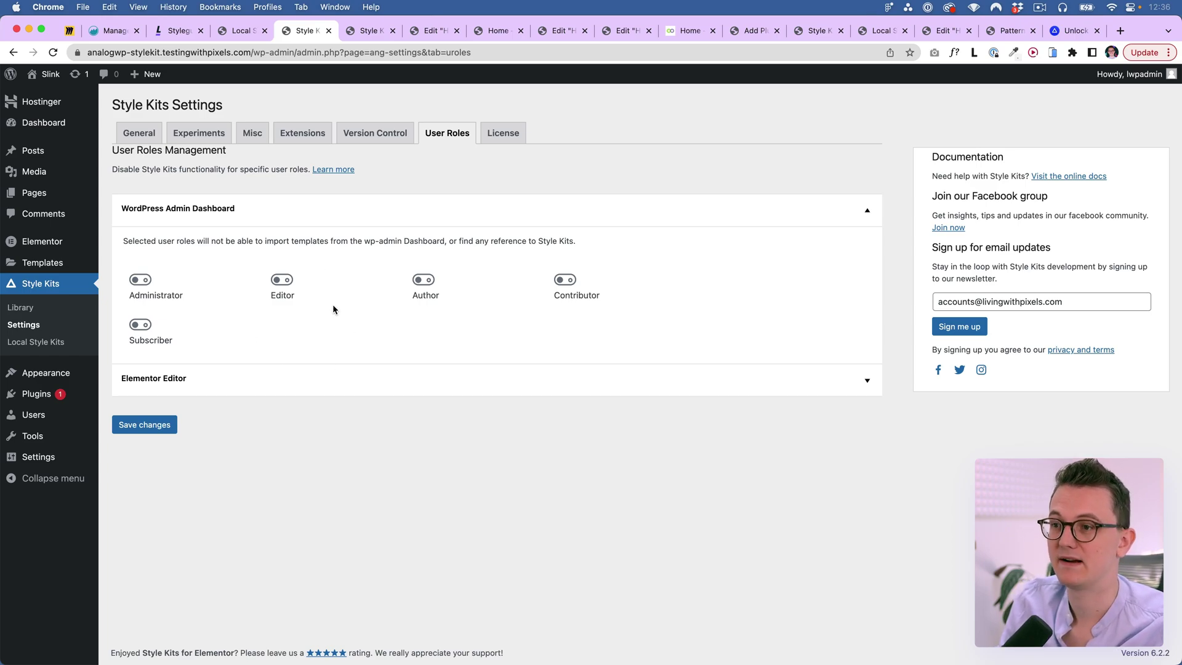
# Step: Enable the Unsplash Collections library in the Style Kits extensions settings and save the changes
pyautogui.click(301, 136)
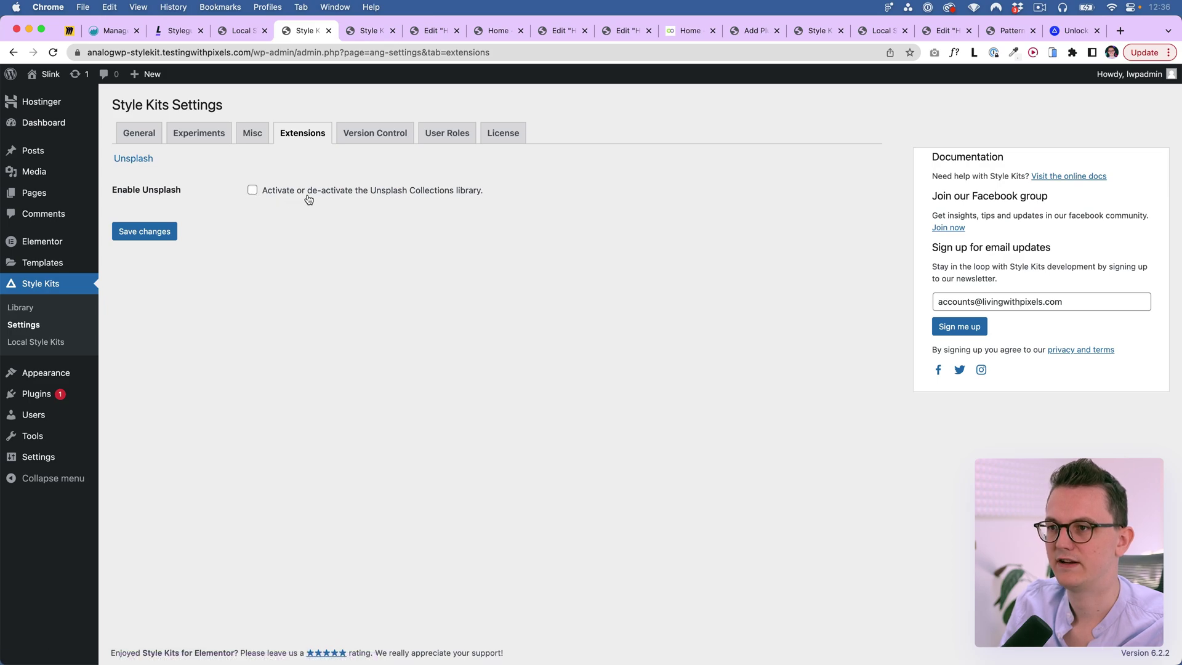
pyautogui.click(253, 190)
pyautogui.press('Return')
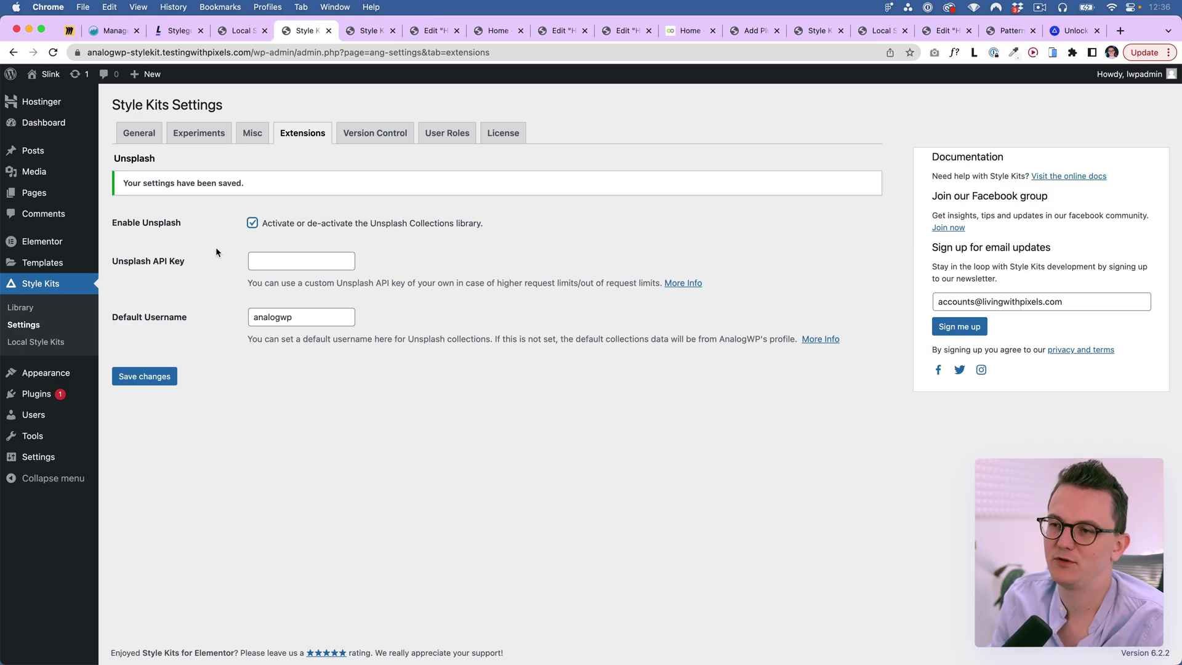
# Step: Examine the Pro plan's entry for the Pulse Starter Kit in the analogwp pricing comparison
pyautogui.press('super+9')
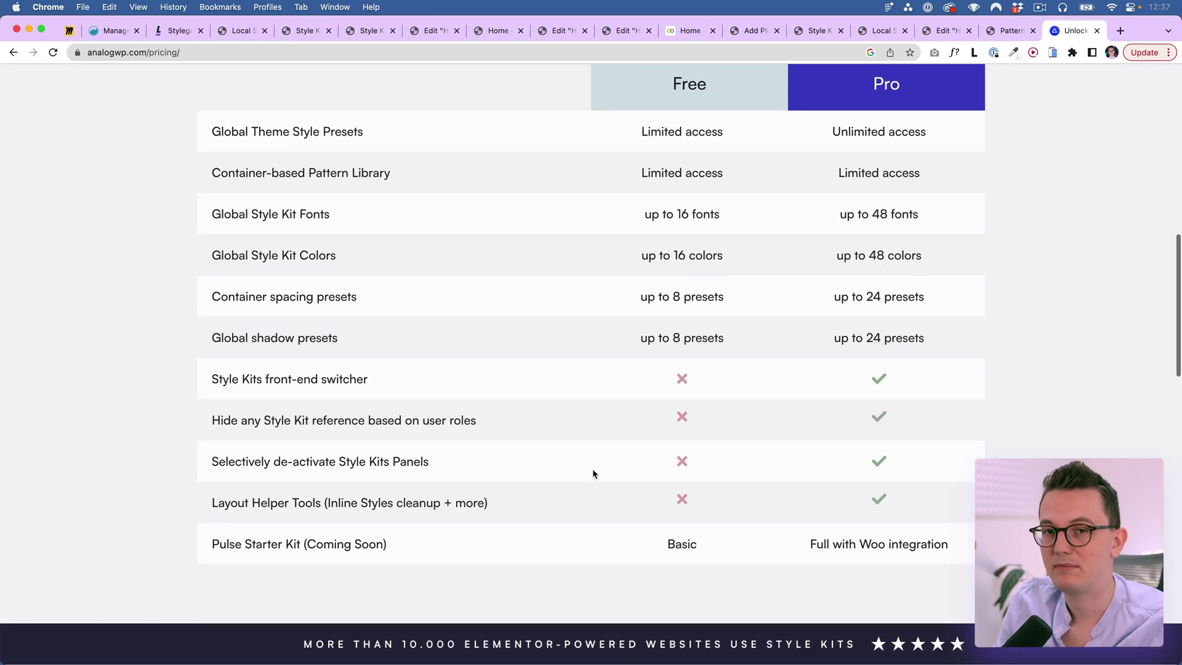
pyautogui.moveTo(807, 544); pyautogui.dragTo(955, 546)
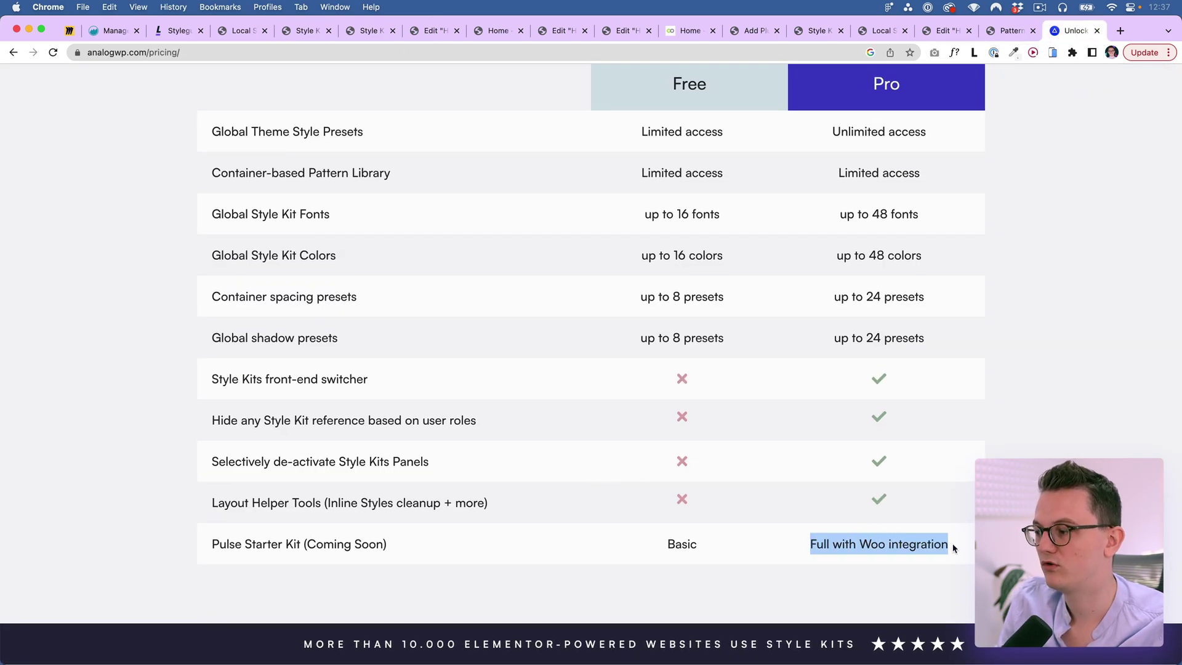
pyautogui.click(368, 31)
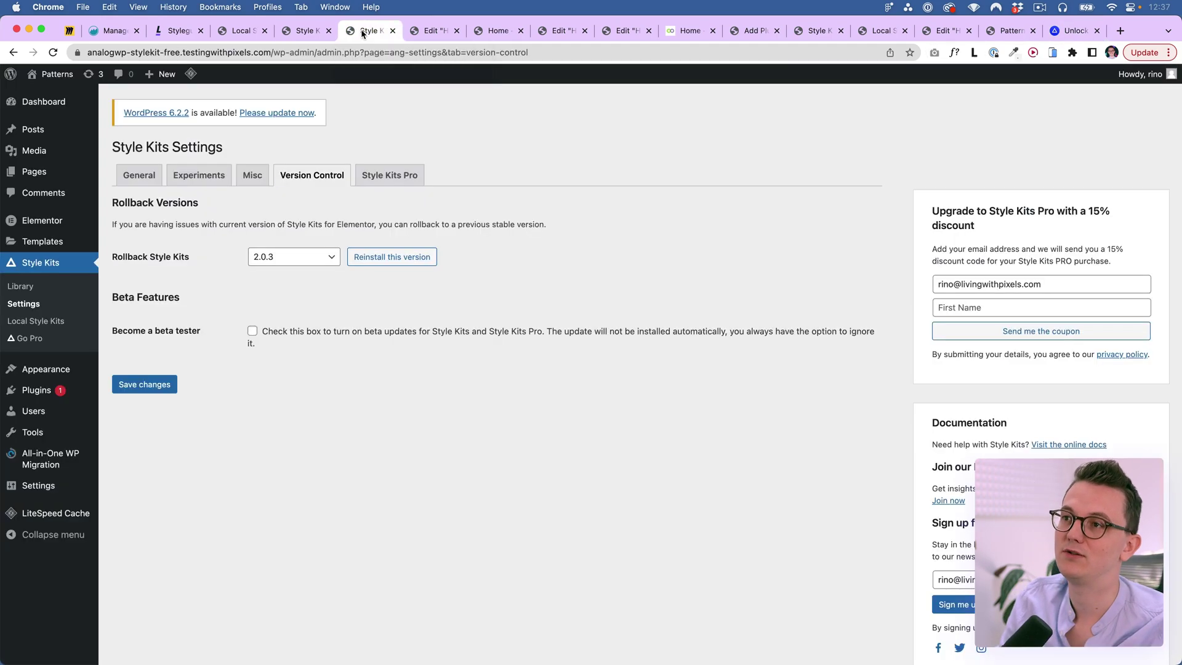
pyautogui.click(437, 32)
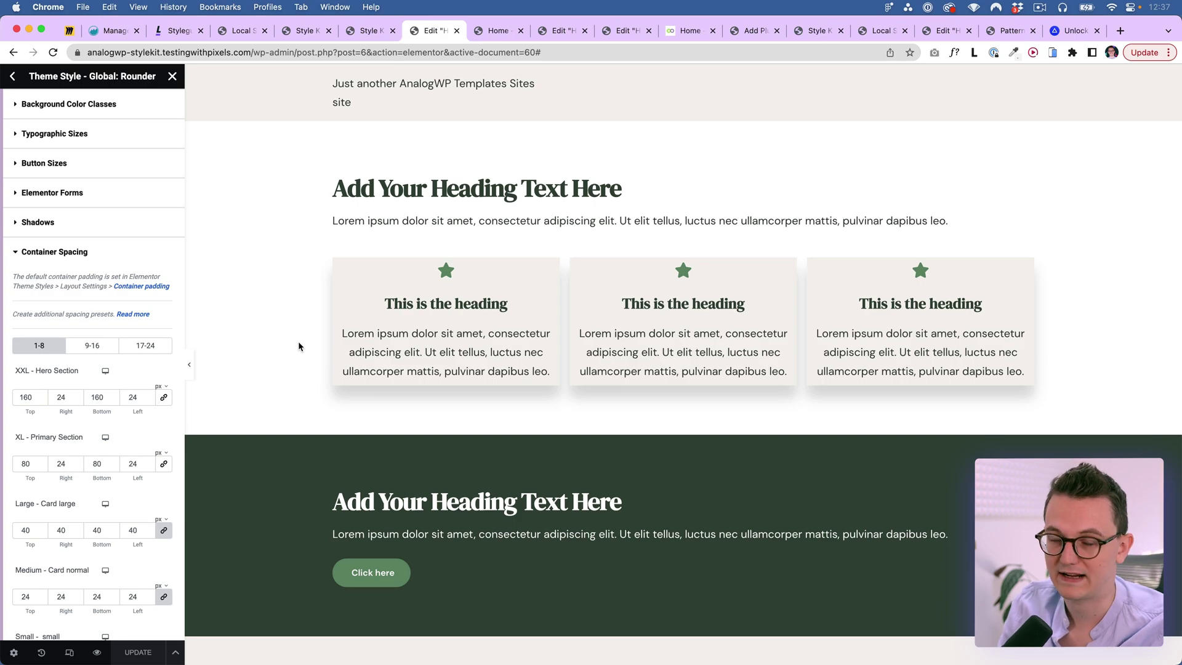
pyautogui.moveTo(810, 544); pyautogui.dragTo(963, 553)
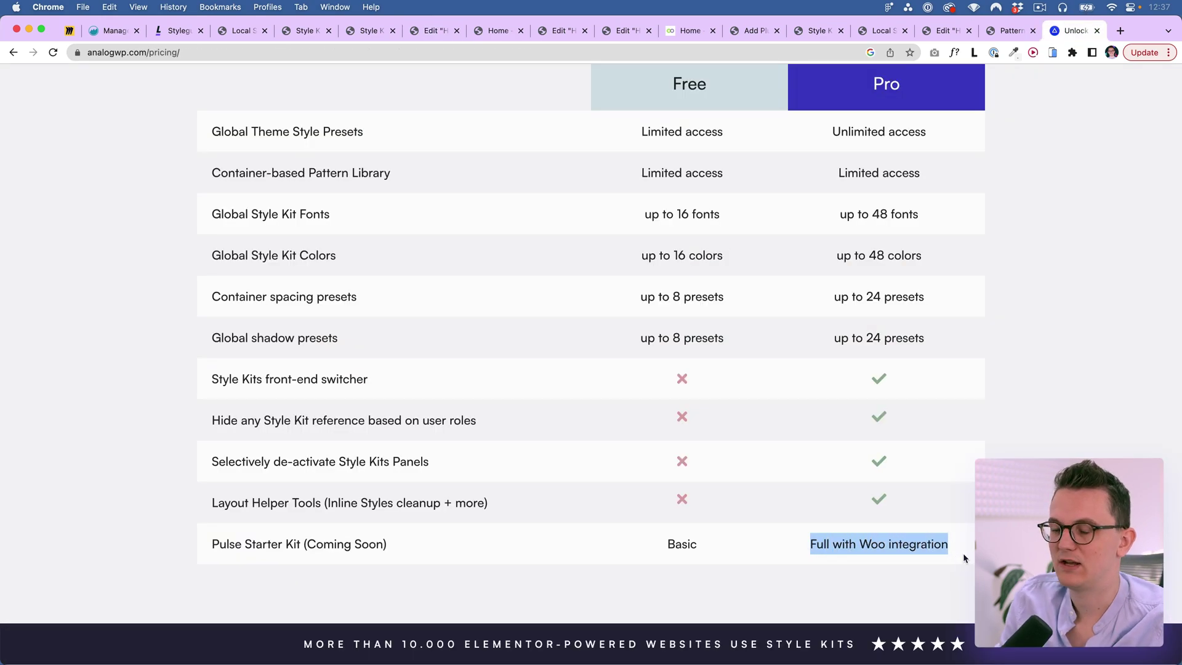
pyautogui.click(962, 550)
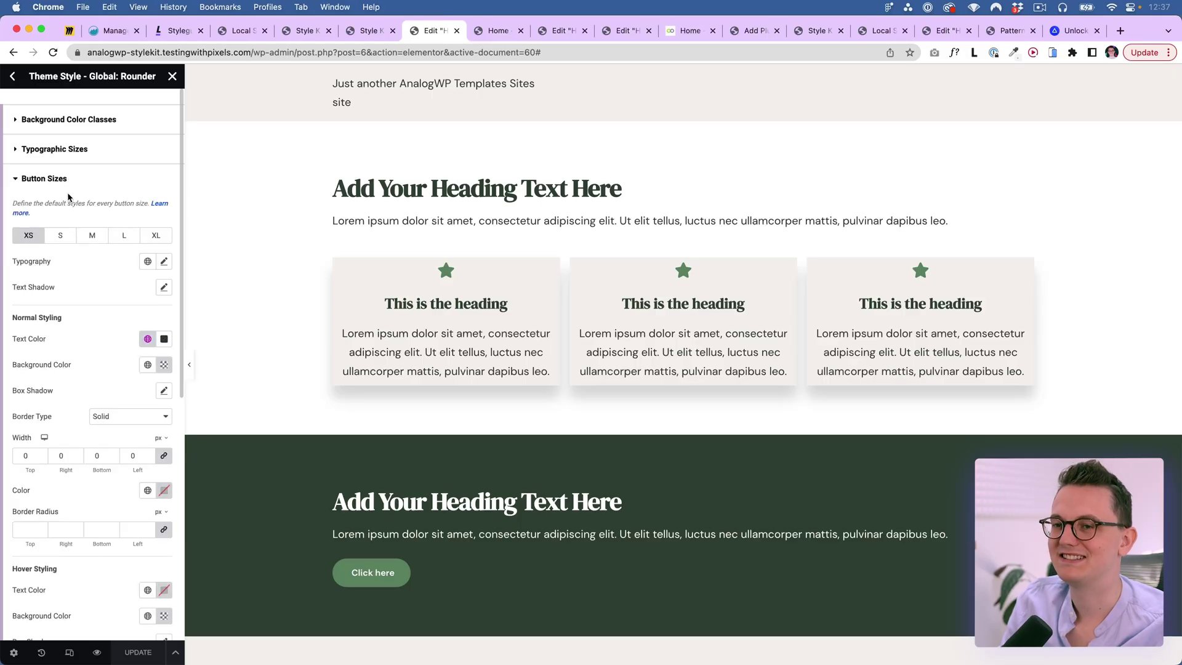
# Step: Close the Button Sizes settings and examine the Light and Accent background color classes of the Rounder theme style
pyautogui.click(53, 183)
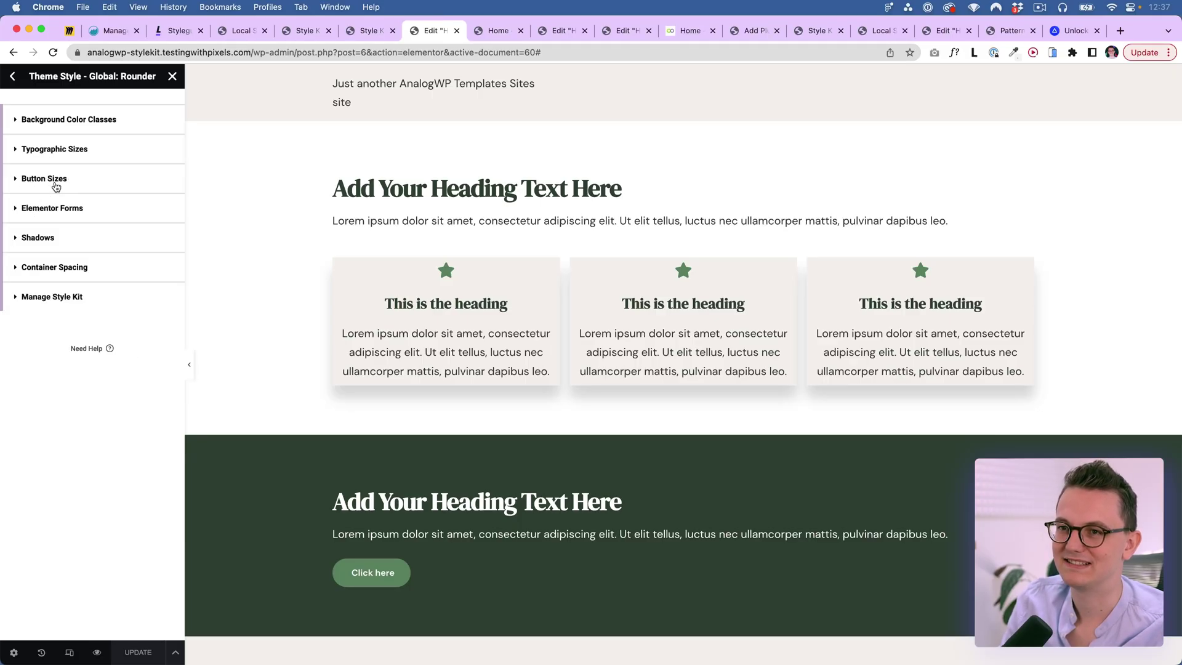
pyautogui.click(67, 121)
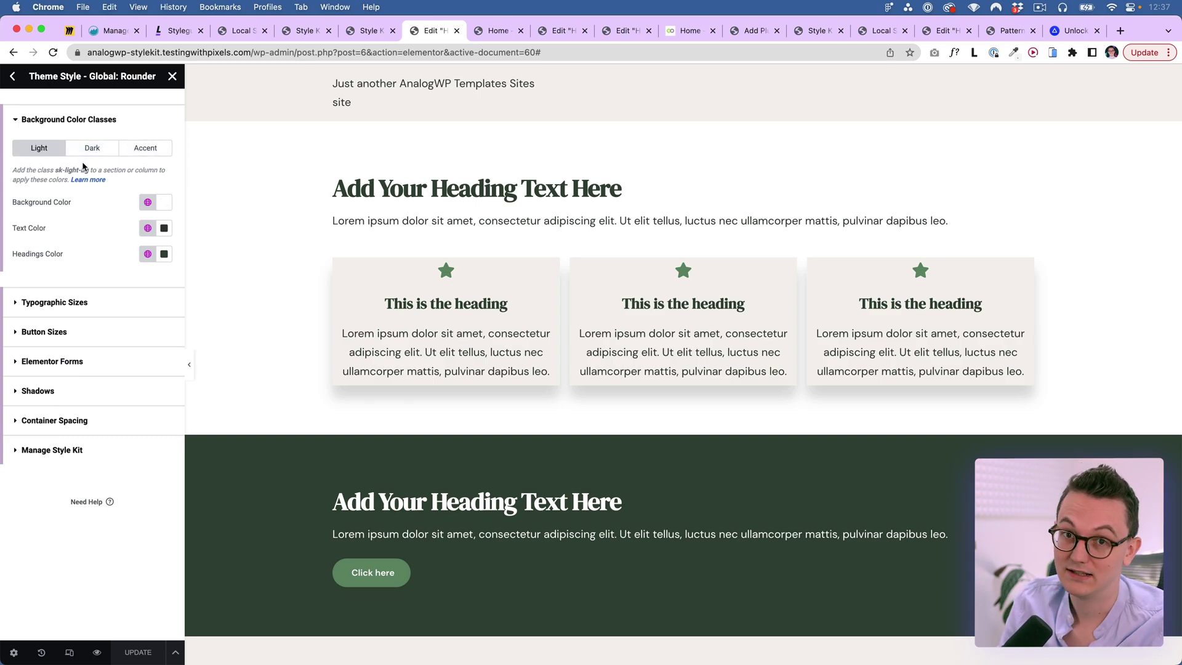
pyautogui.click(139, 149)
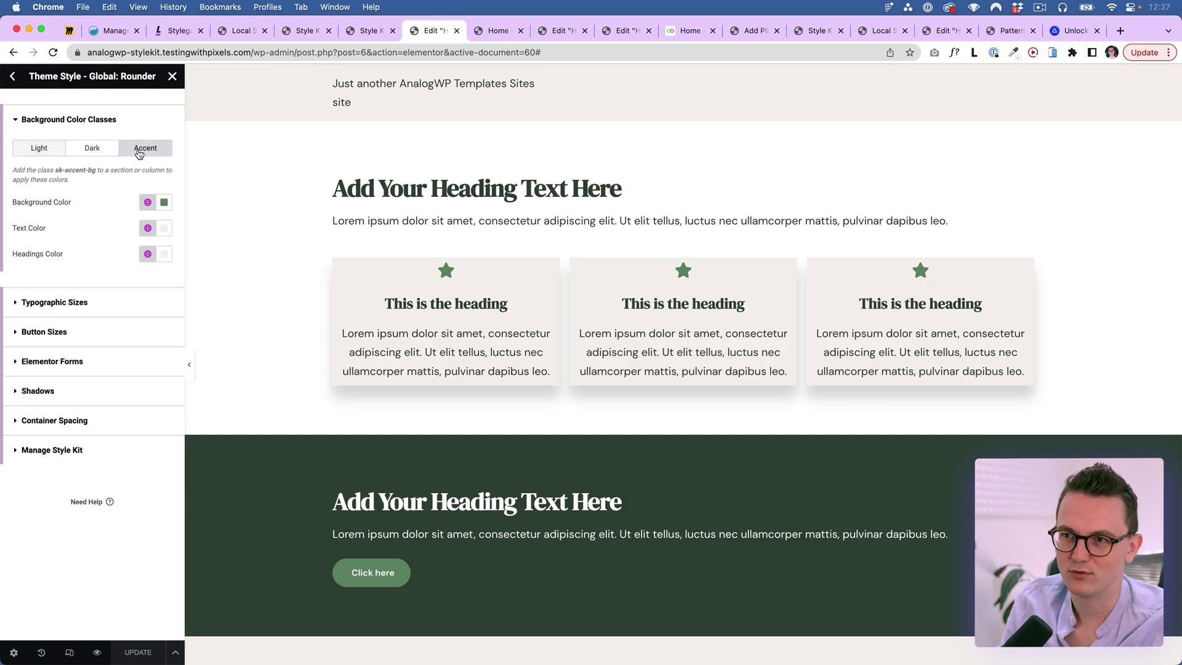
pyautogui.click(54, 149)
pyautogui.press('Escape')
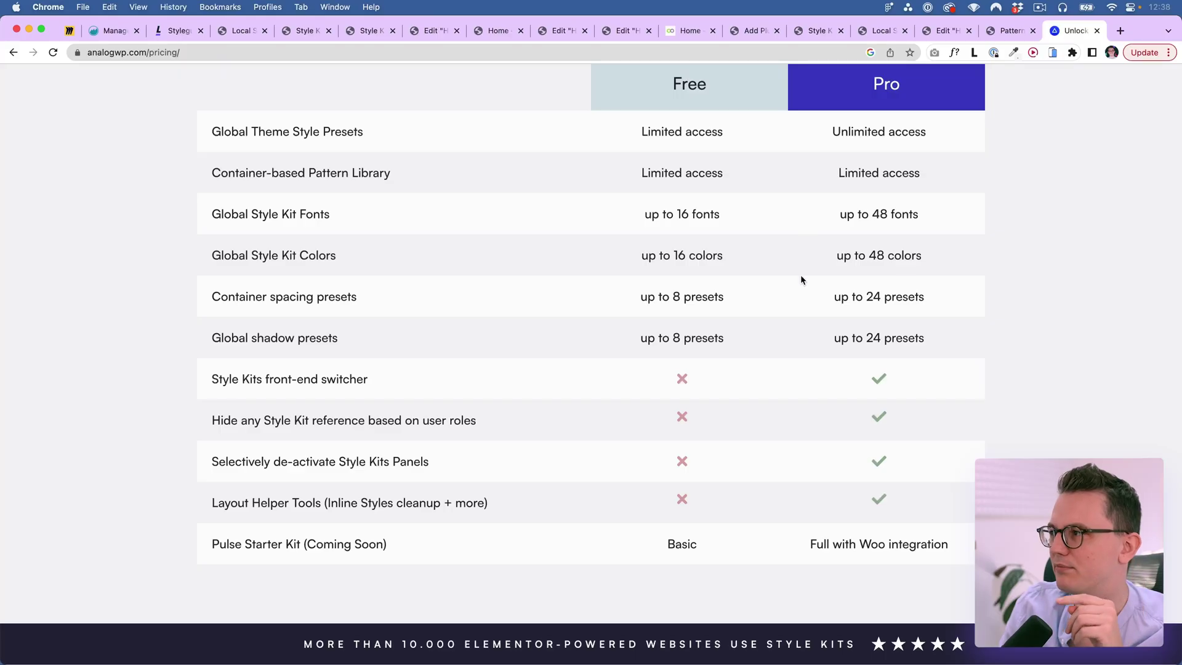
# Step: Compare the site limits of the Personal, Freelancer and Agency plans on the Style Kits Pro pricing page
pyautogui.scroll(15, 800, 275)
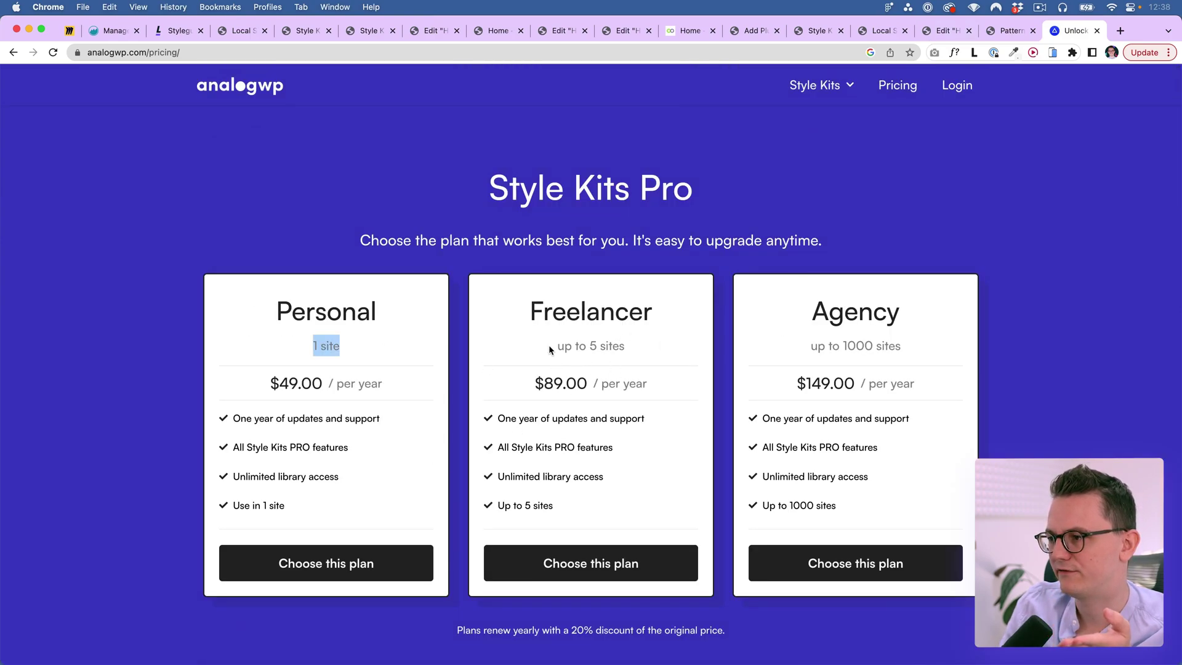
pyautogui.moveTo(549, 347); pyautogui.dragTo(626, 346)
pyautogui.click(963, 349)
pyautogui.moveTo(778, 355); pyautogui.dragTo(940, 353)
pyautogui.click(940, 352)
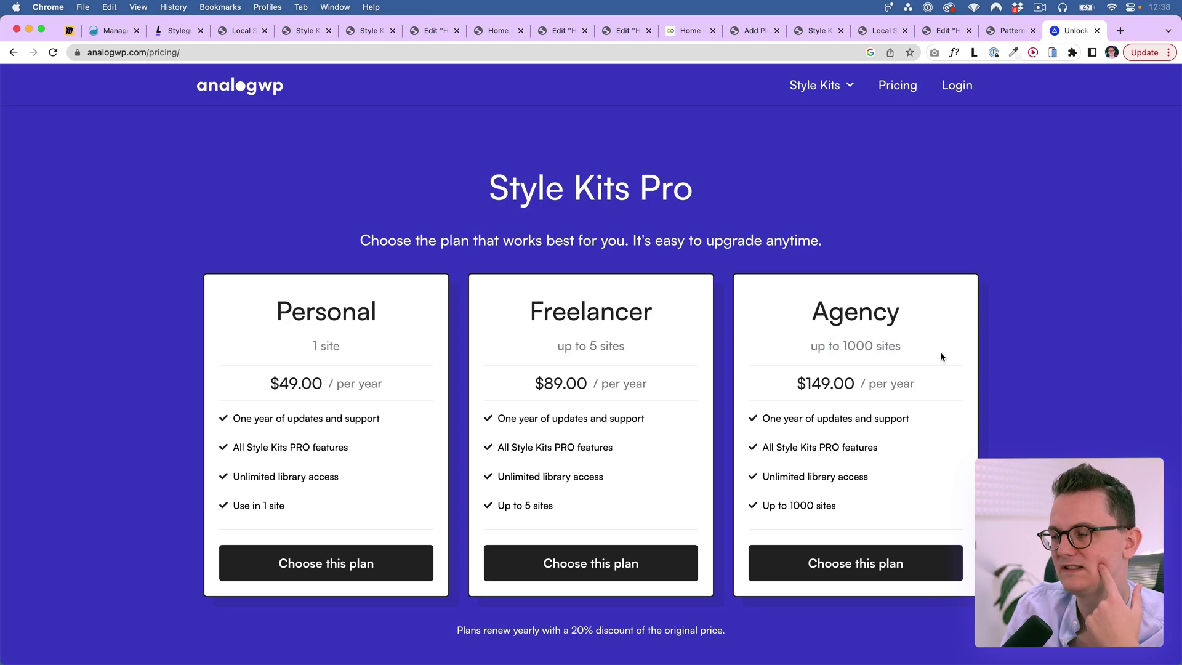
pyautogui.moveTo(809, 356); pyautogui.dragTo(944, 354)
pyautogui.click(947, 356)
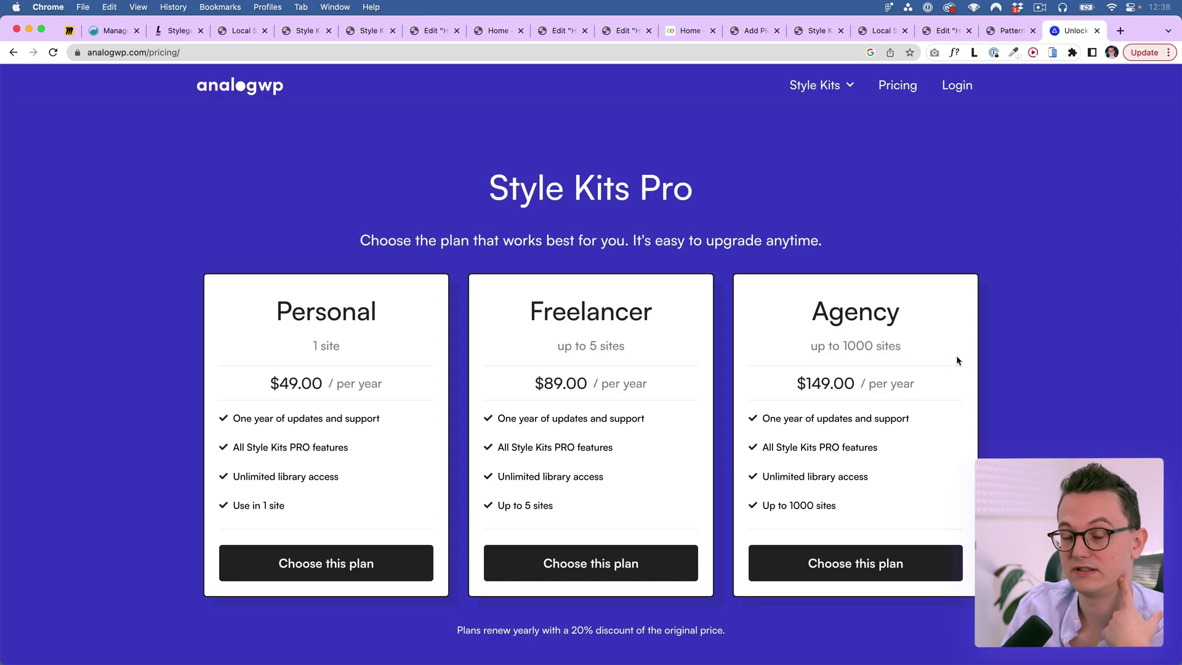
pyautogui.moveTo(528, 356); pyautogui.dragTo(696, 352)
pyautogui.click(697, 356)
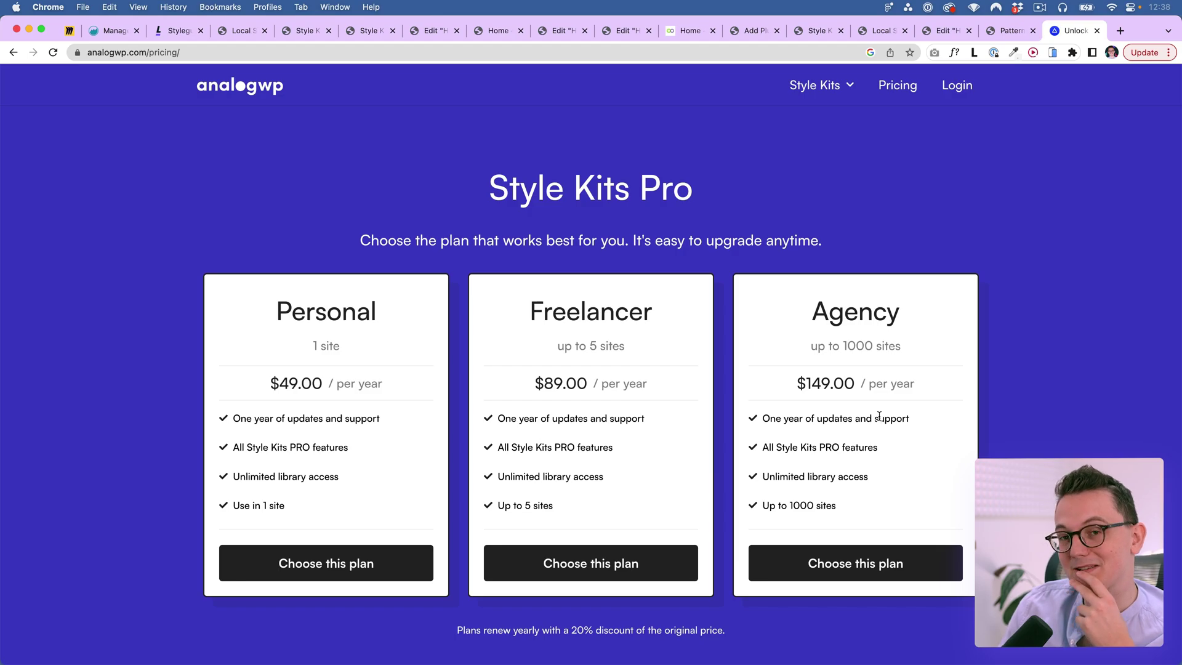
# Step: Open the elementor.com plugin pricing page in a new tab and compare its Agency plan price with the Style Kits Pro plans
pyautogui.click(1120, 31)
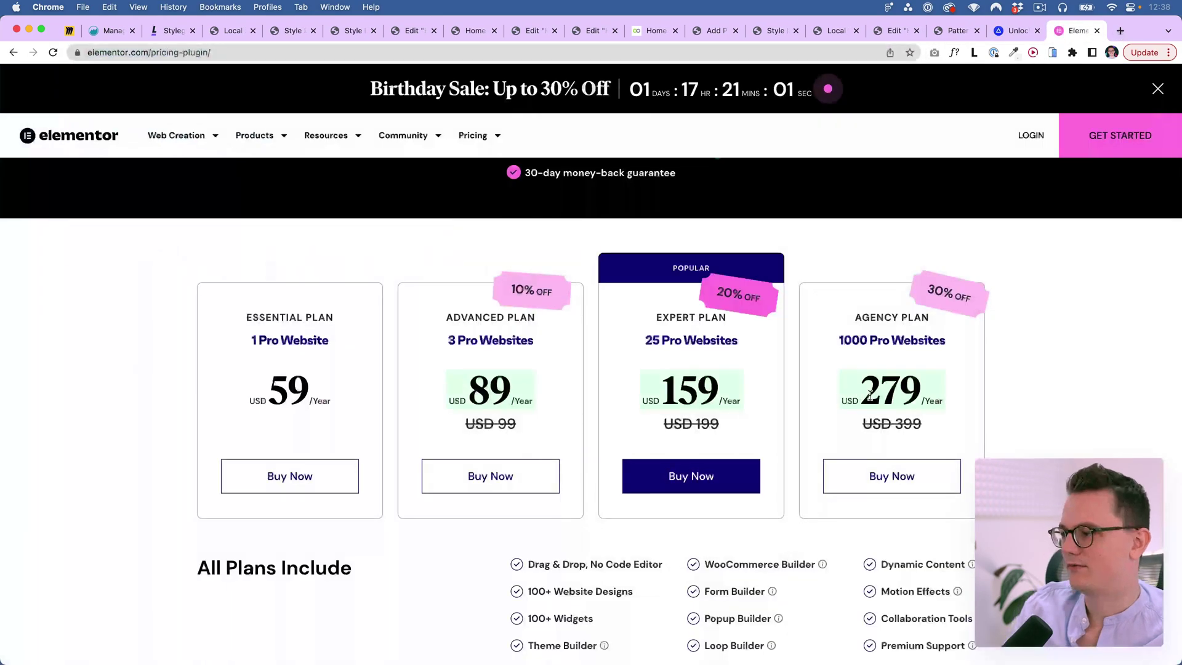
pyautogui.scroll(1, 870, 407)
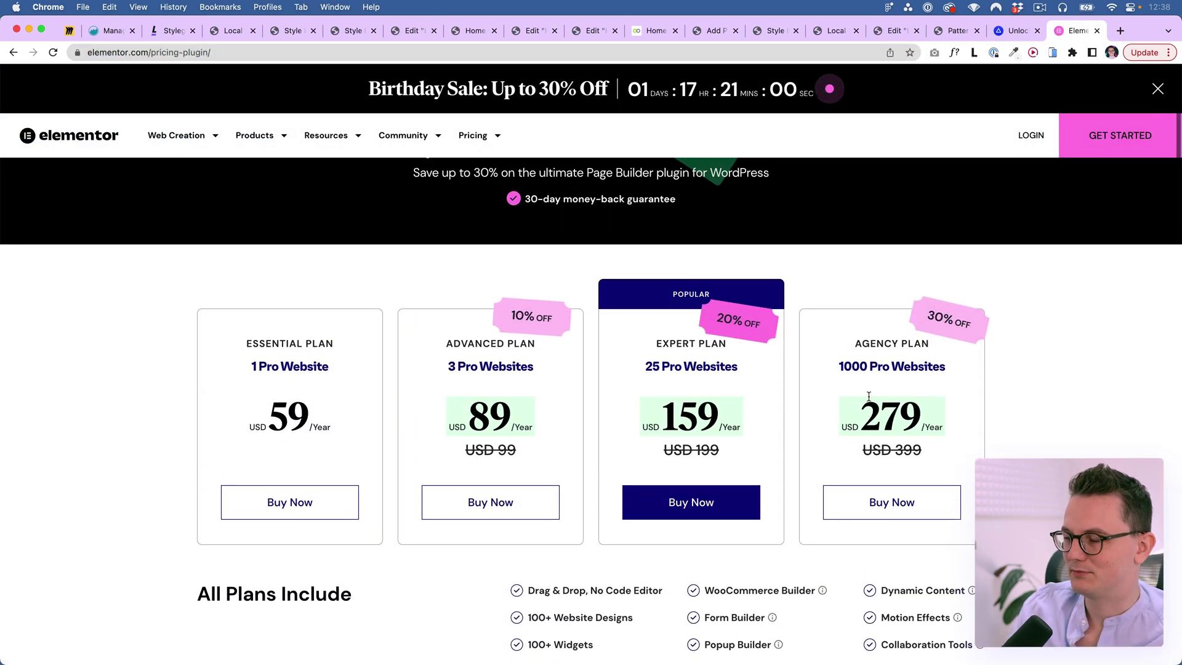
pyautogui.moveTo(889, 457); pyautogui.dragTo(945, 462)
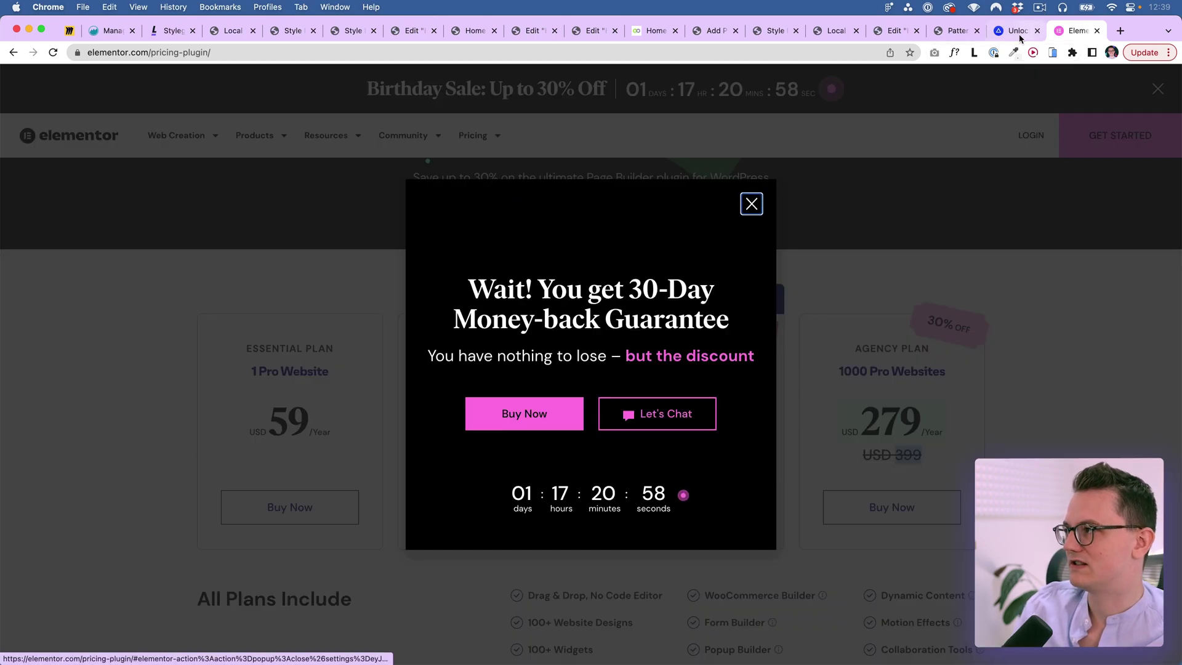
pyautogui.click(1017, 31)
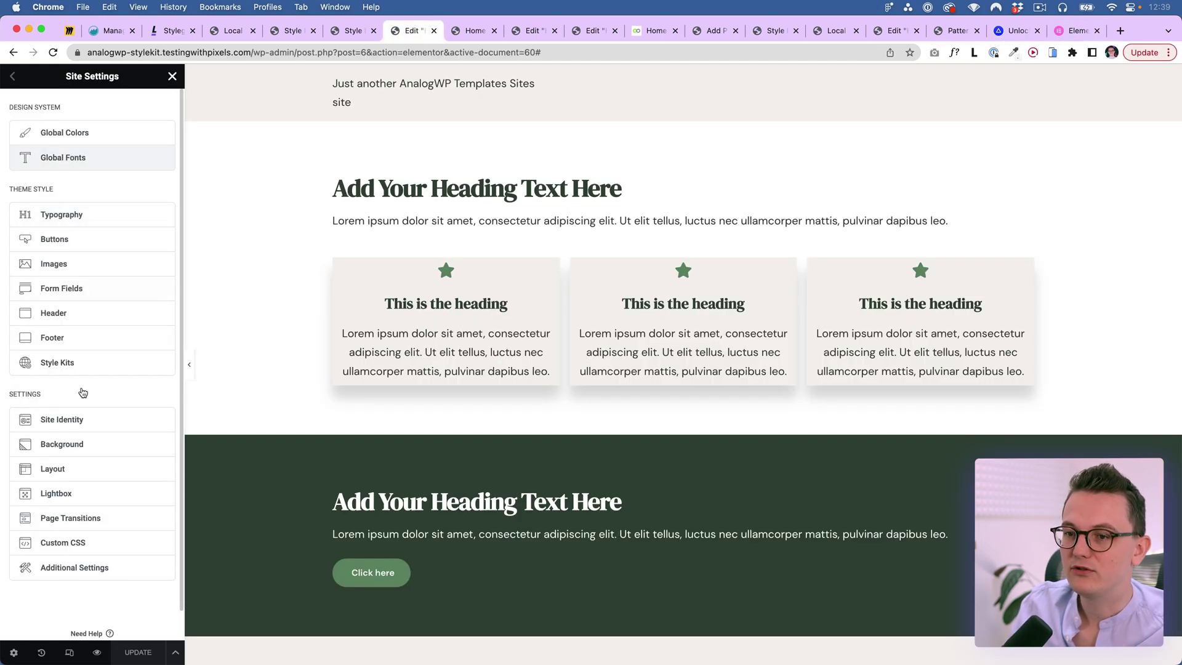
# Step: Open the Style Kits theme style in Elementor's Site Settings and show its Shadows presets
pyautogui.click(64, 363)
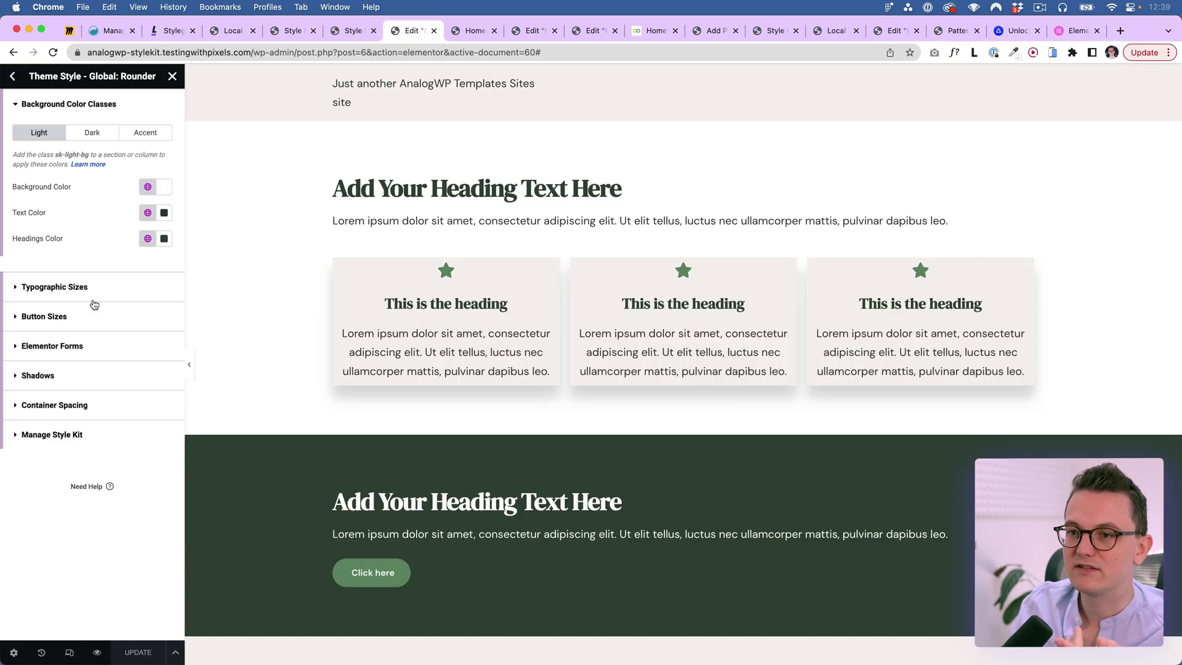
pyautogui.click(38, 375)
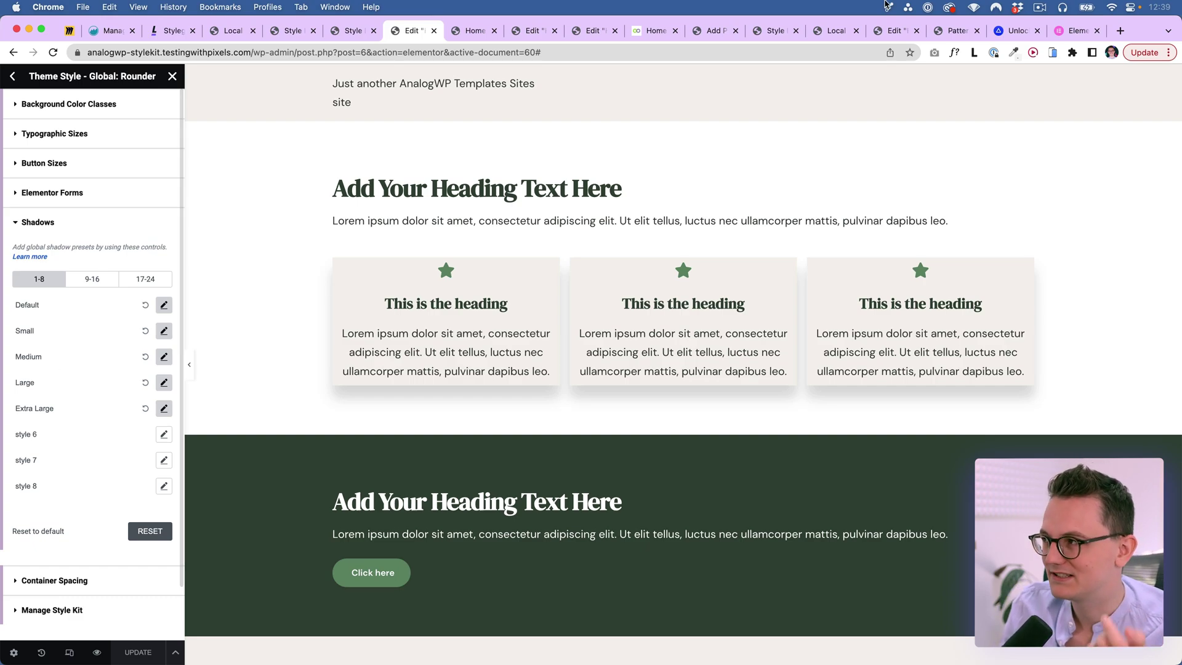
# Step: Return to the analogwp pricing page and review the Style Kits Pro plans and the content below them
pyautogui.click(1015, 30)
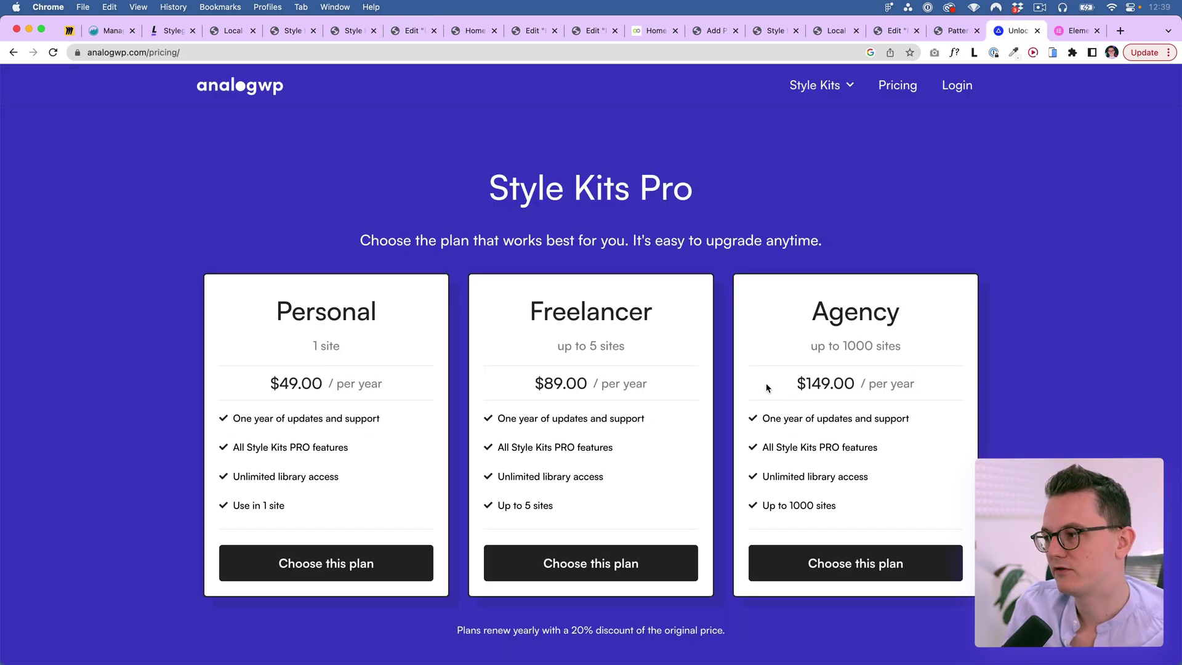
pyautogui.scroll(-1, 757, 382)
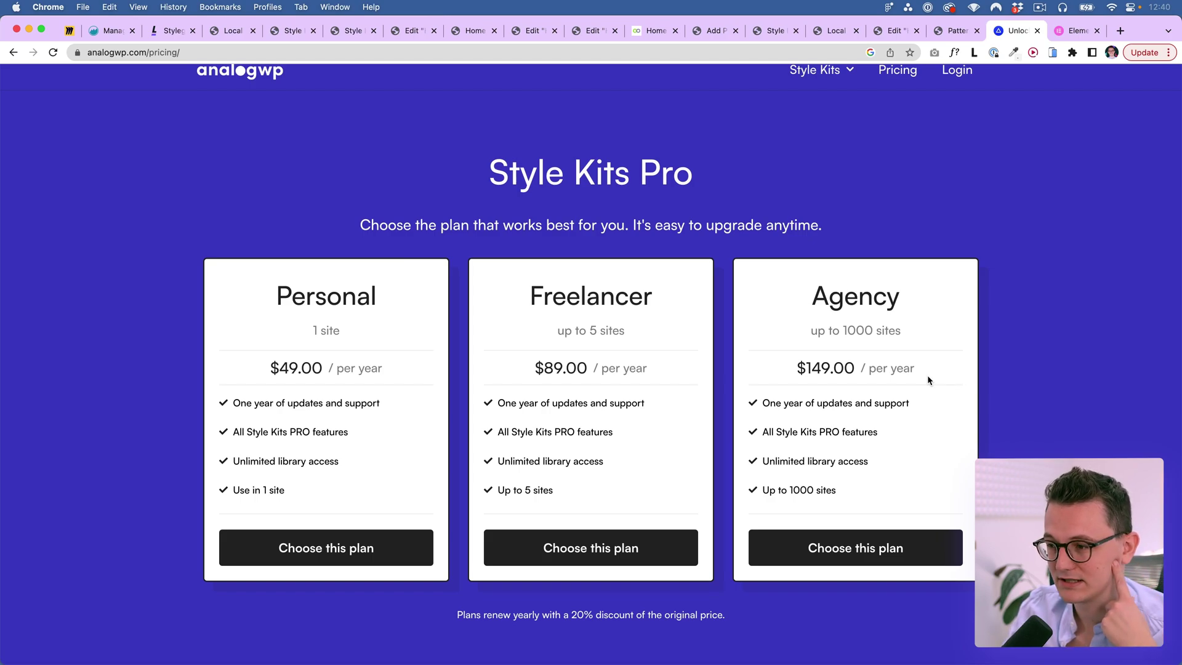
pyautogui.scroll(-5, 930, 376)
pyautogui.scroll(2, 929, 380)
pyautogui.scroll(3, 929, 379)
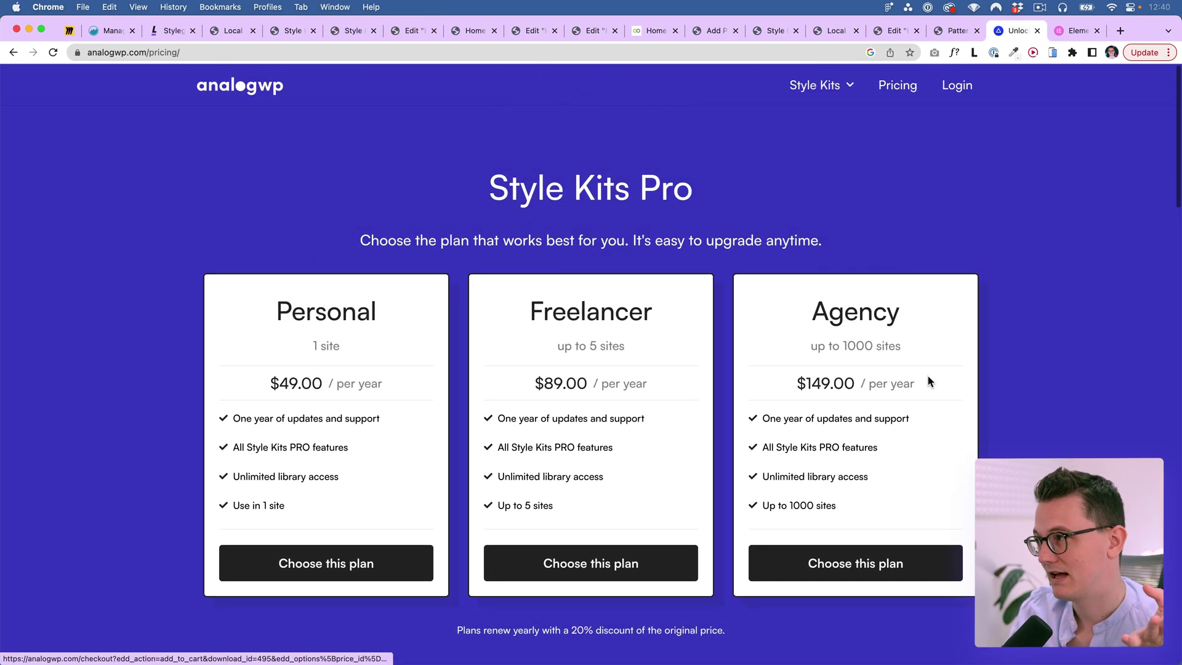